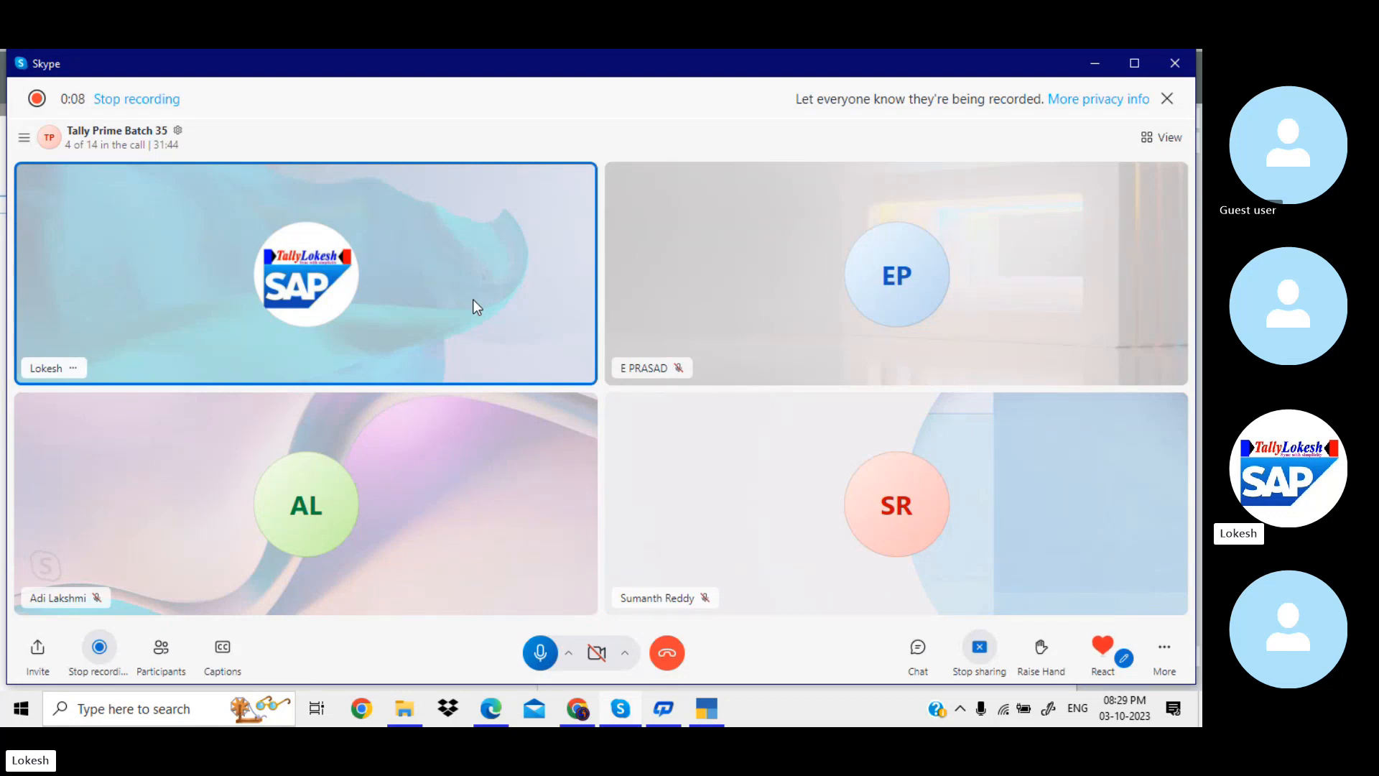
- Open the third customer's invoice PDF from the MAY folder of MEESHO ORDERS in the desktop's ORDERS DATA folder
{"action": "left_click", "coordinate": [403, 713]}
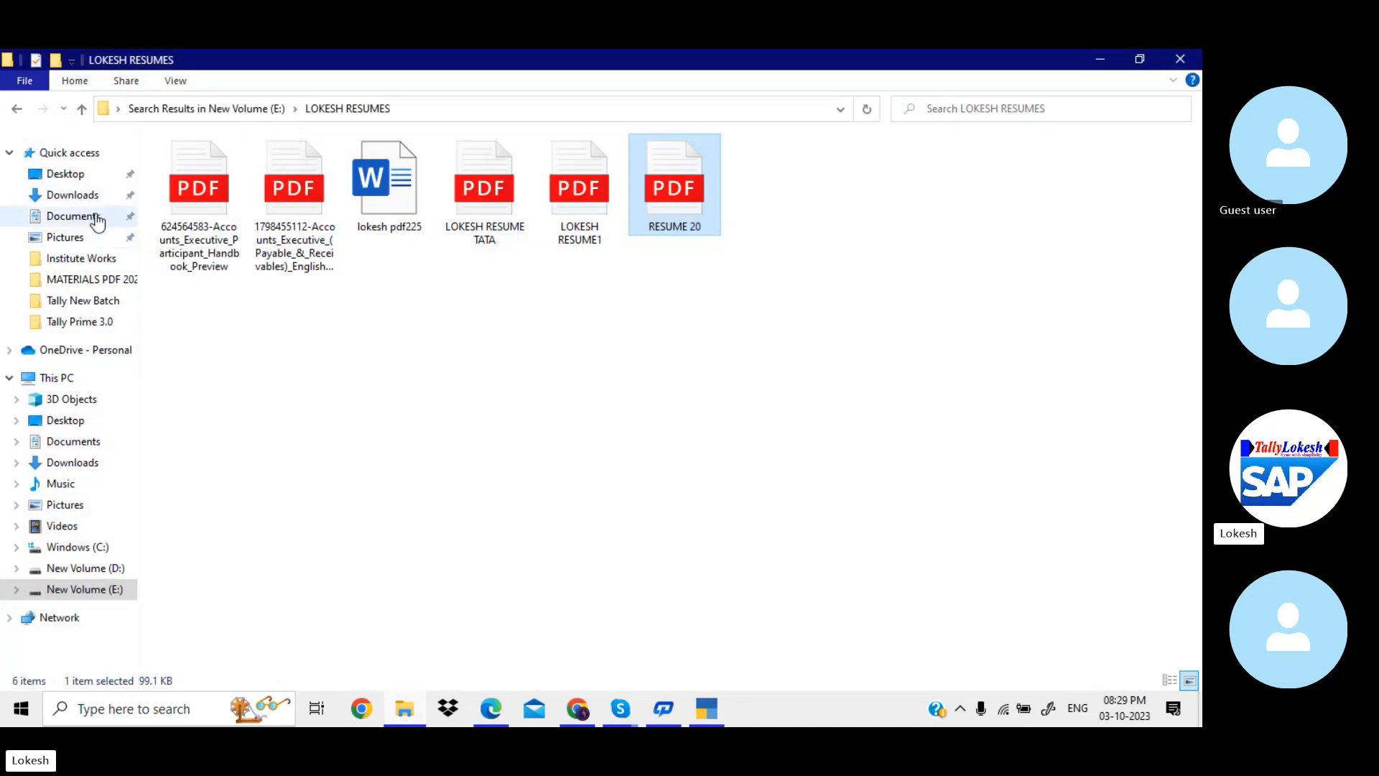
{"action": "left_click", "coordinate": [83, 184]}
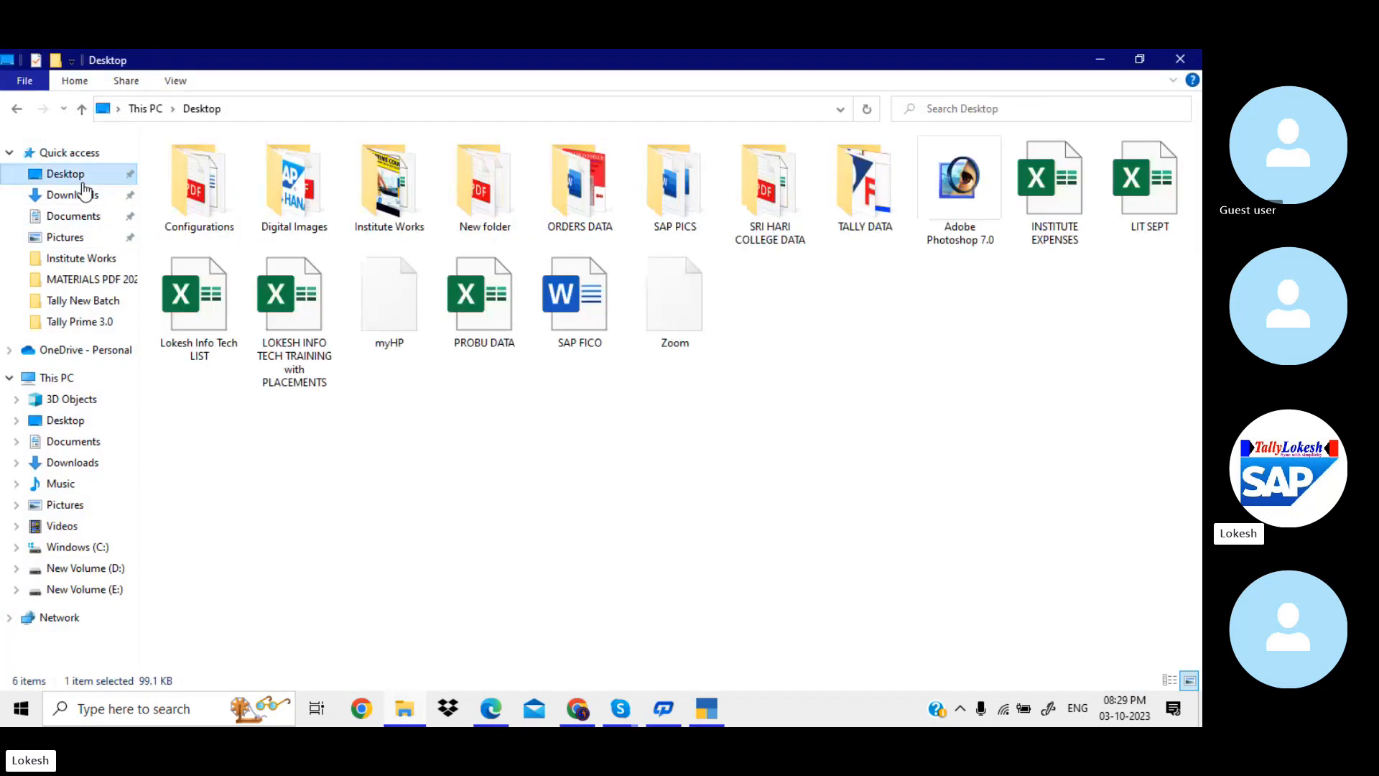
{"action": "double_click", "coordinate": [579, 180]}
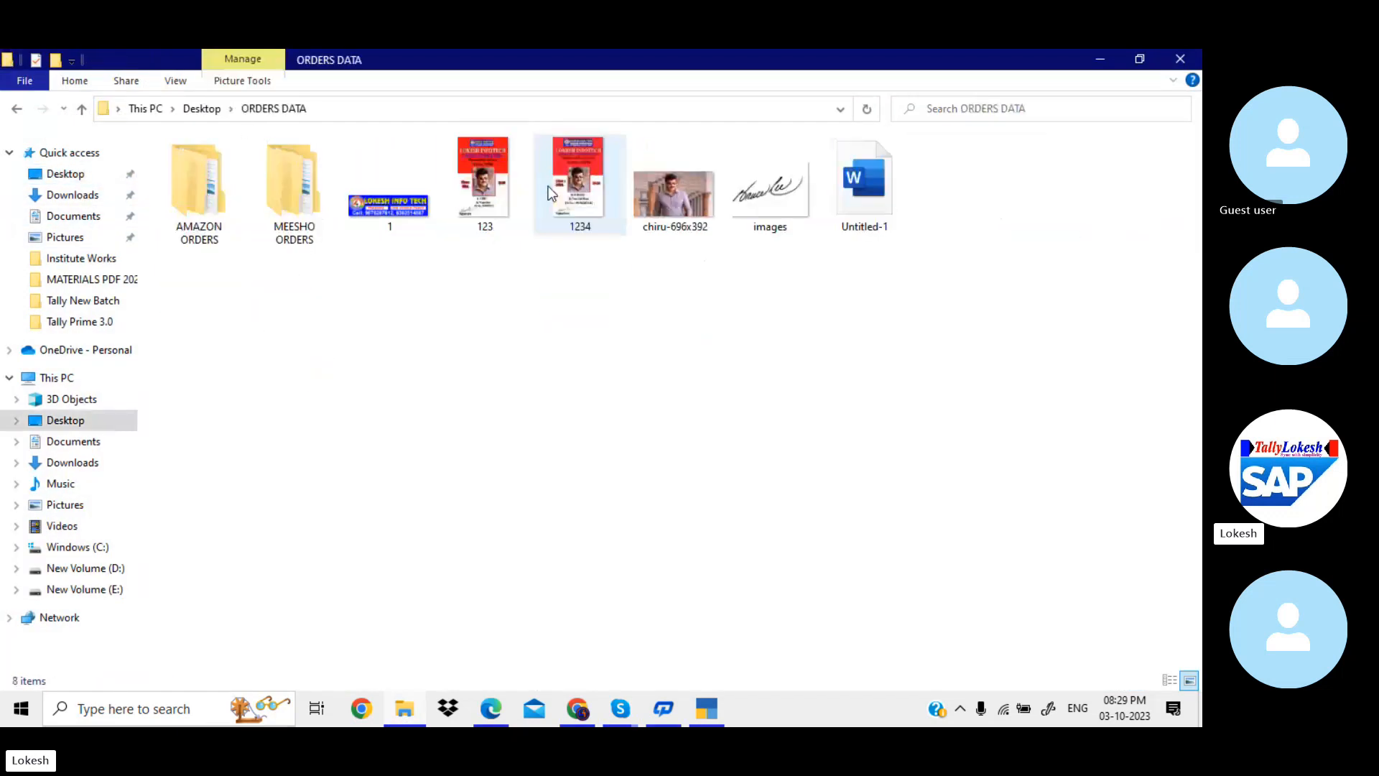
{"action": "double_click", "coordinate": [268, 203]}
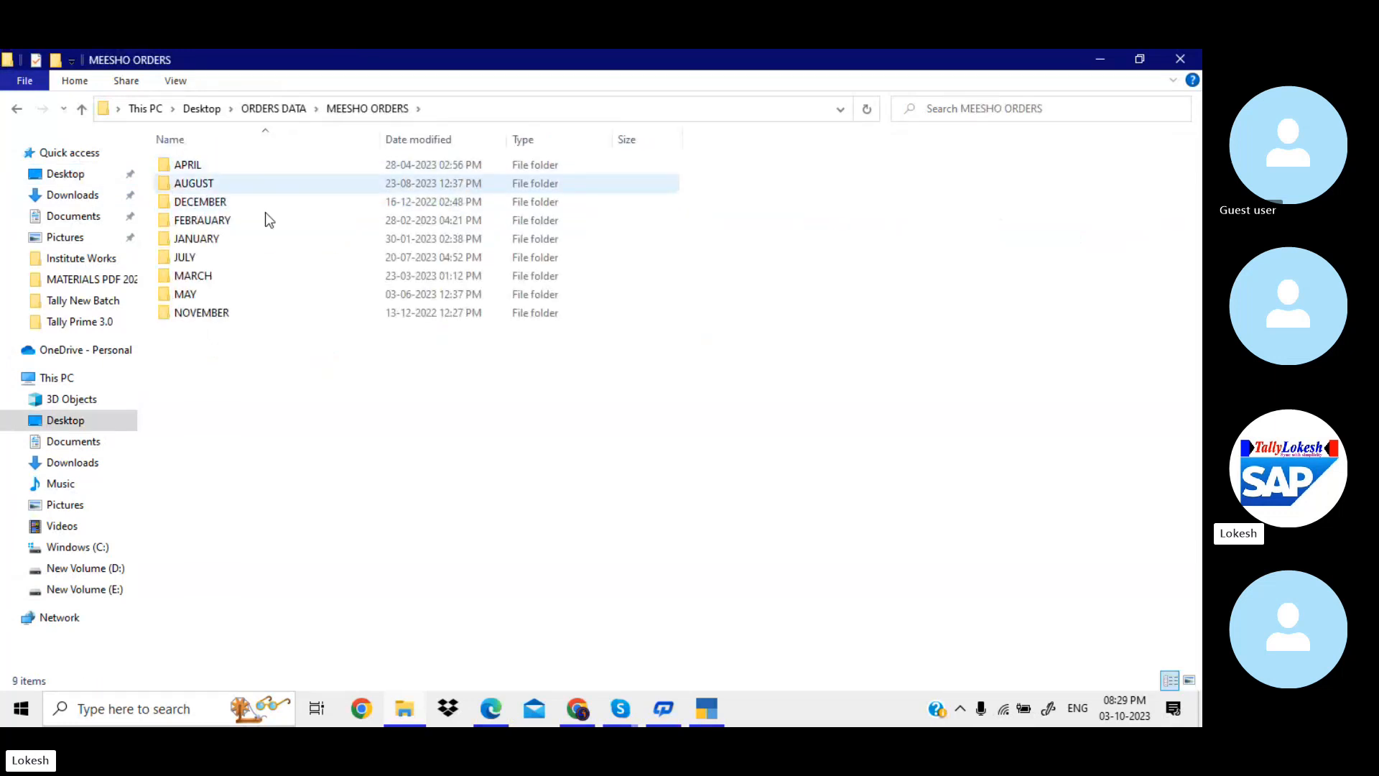
{"action": "double_click", "coordinate": [264, 296]}
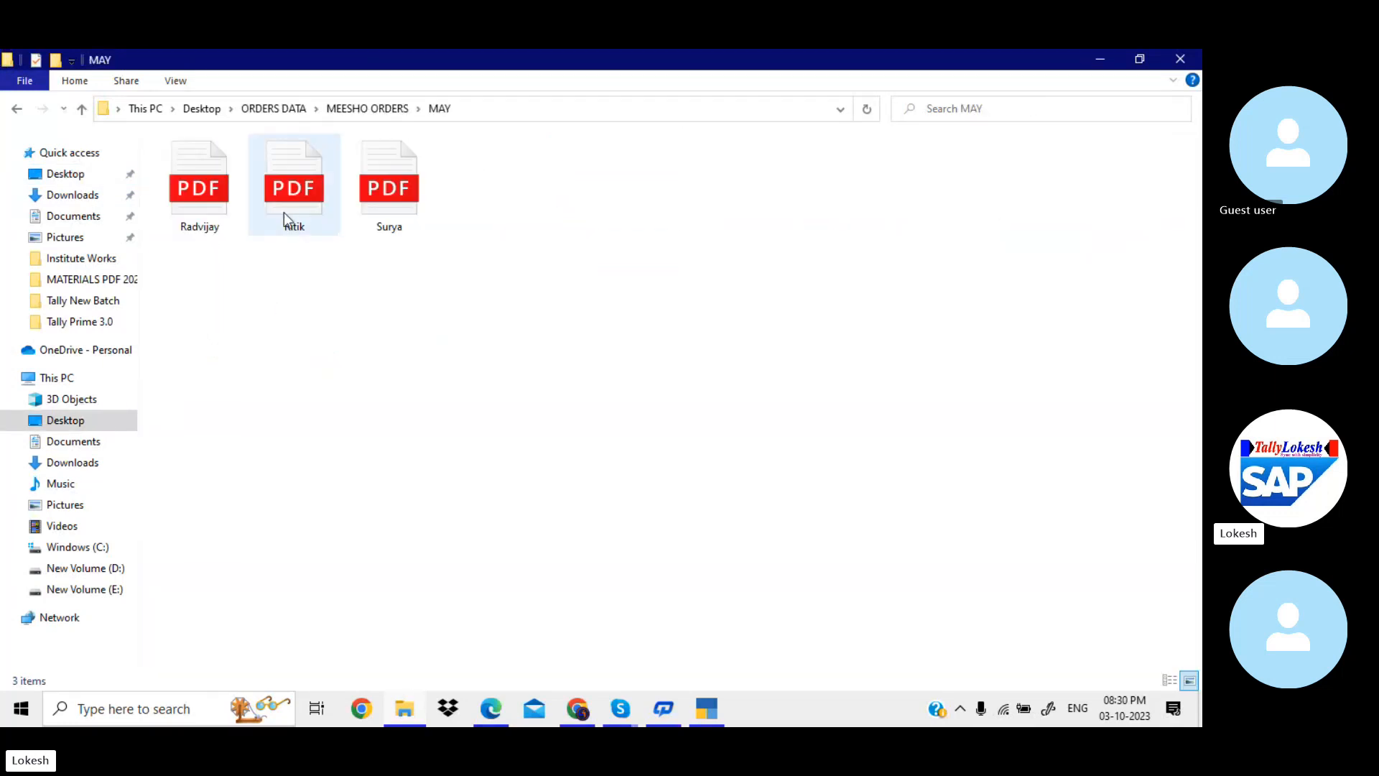
{"action": "left_click", "coordinate": [365, 191]}
{"action": "double_click", "coordinate": [366, 195]}
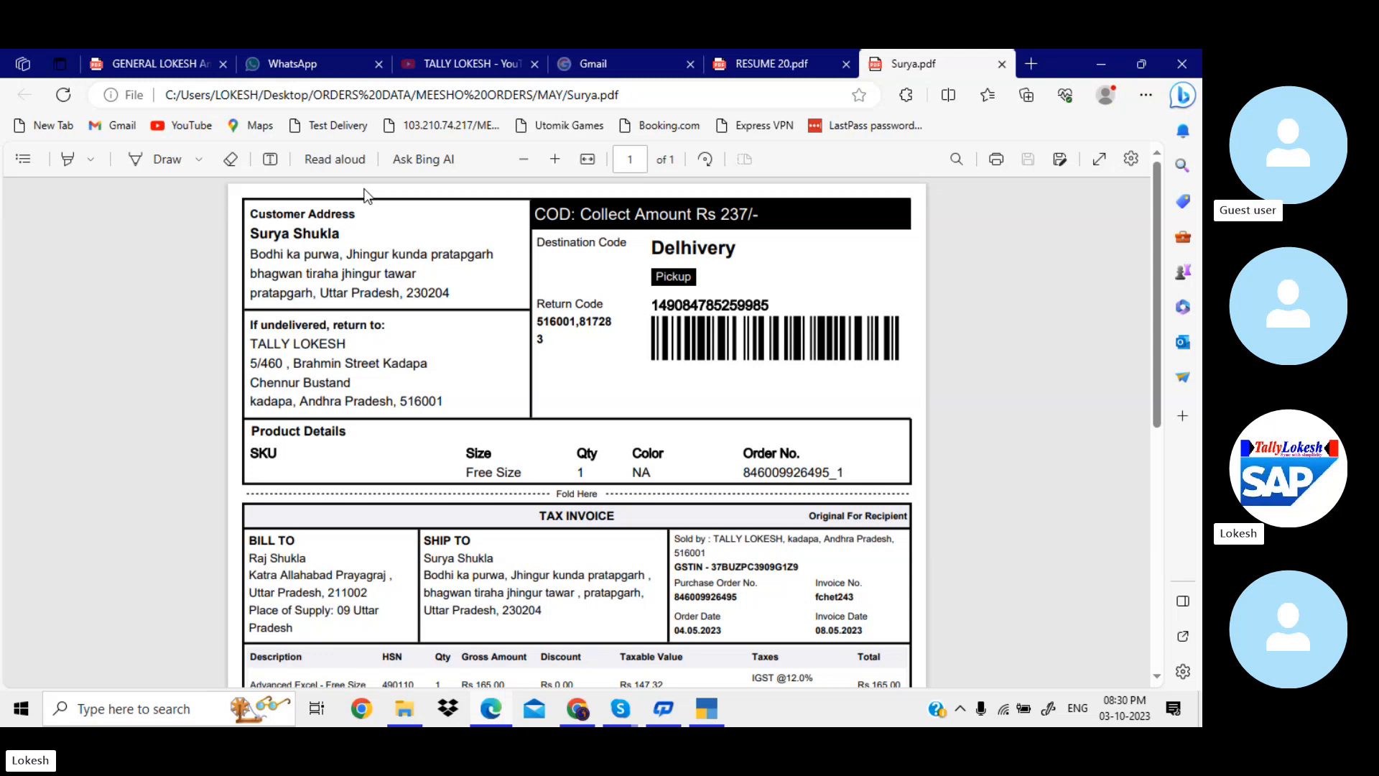
- Open the customer invoice PDF modified 02-10-2023 in the Sep Order folder of AMAZON ORDERS, inside ORDERS DATA
{"action": "left_click", "coordinate": [405, 709]}
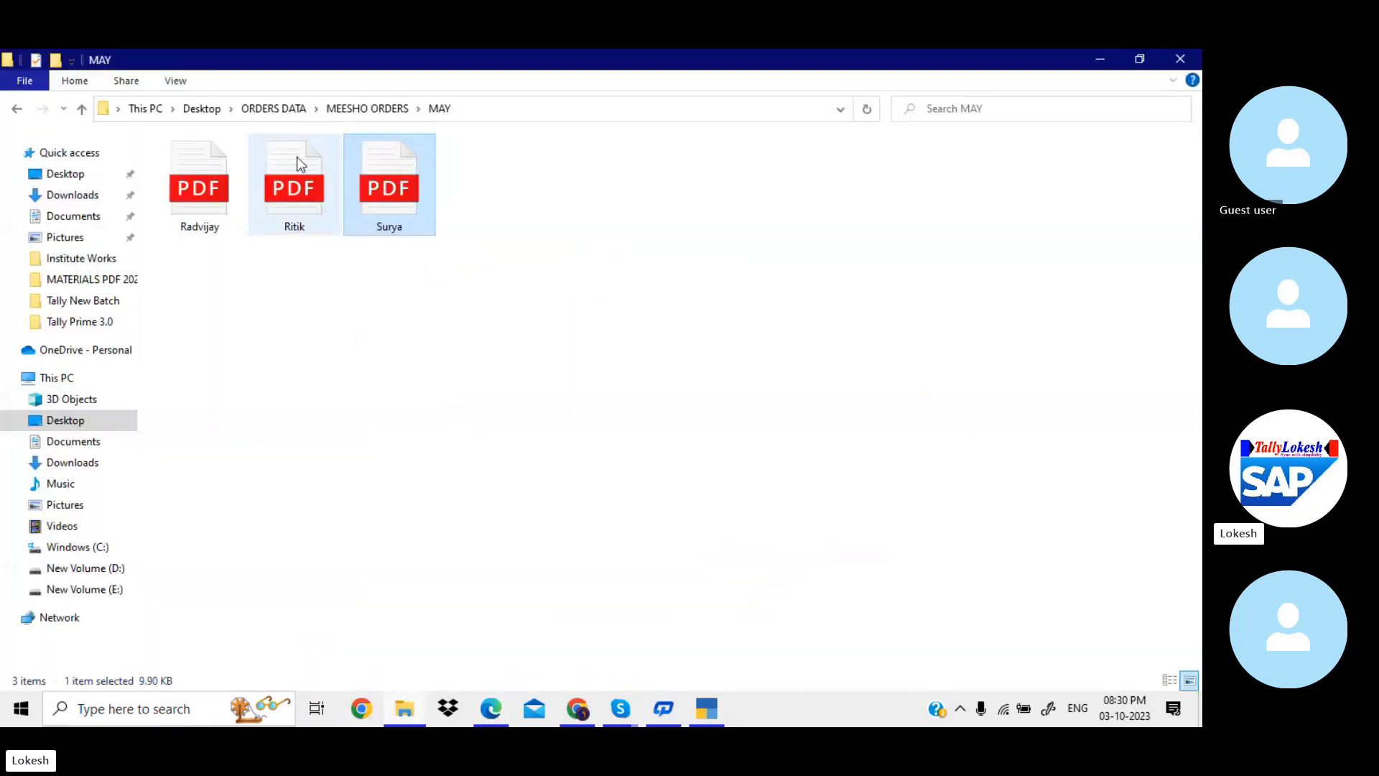
{"action": "left_click", "coordinate": [273, 109]}
{"action": "double_click", "coordinate": [214, 222]}
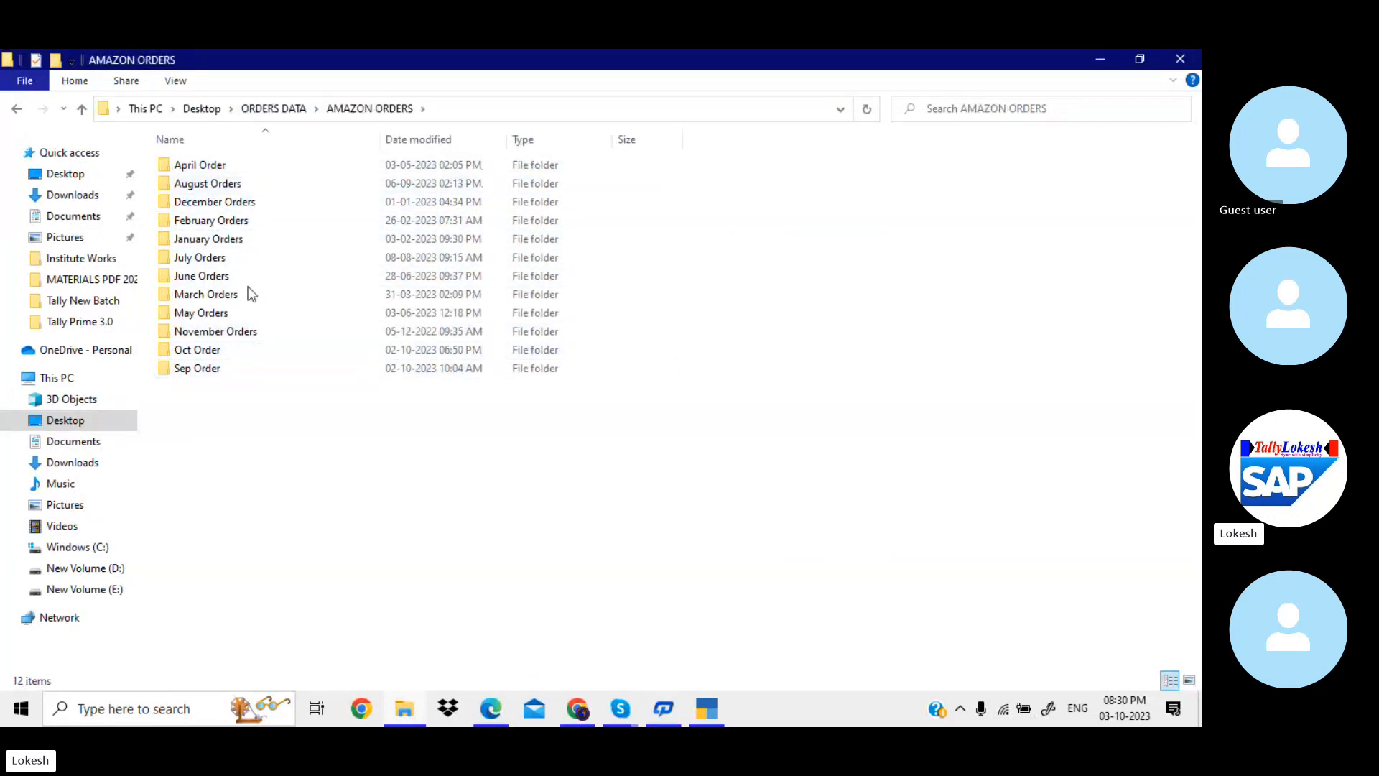
{"action": "left_click", "coordinate": [219, 369]}
{"action": "double_click", "coordinate": [219, 368]}
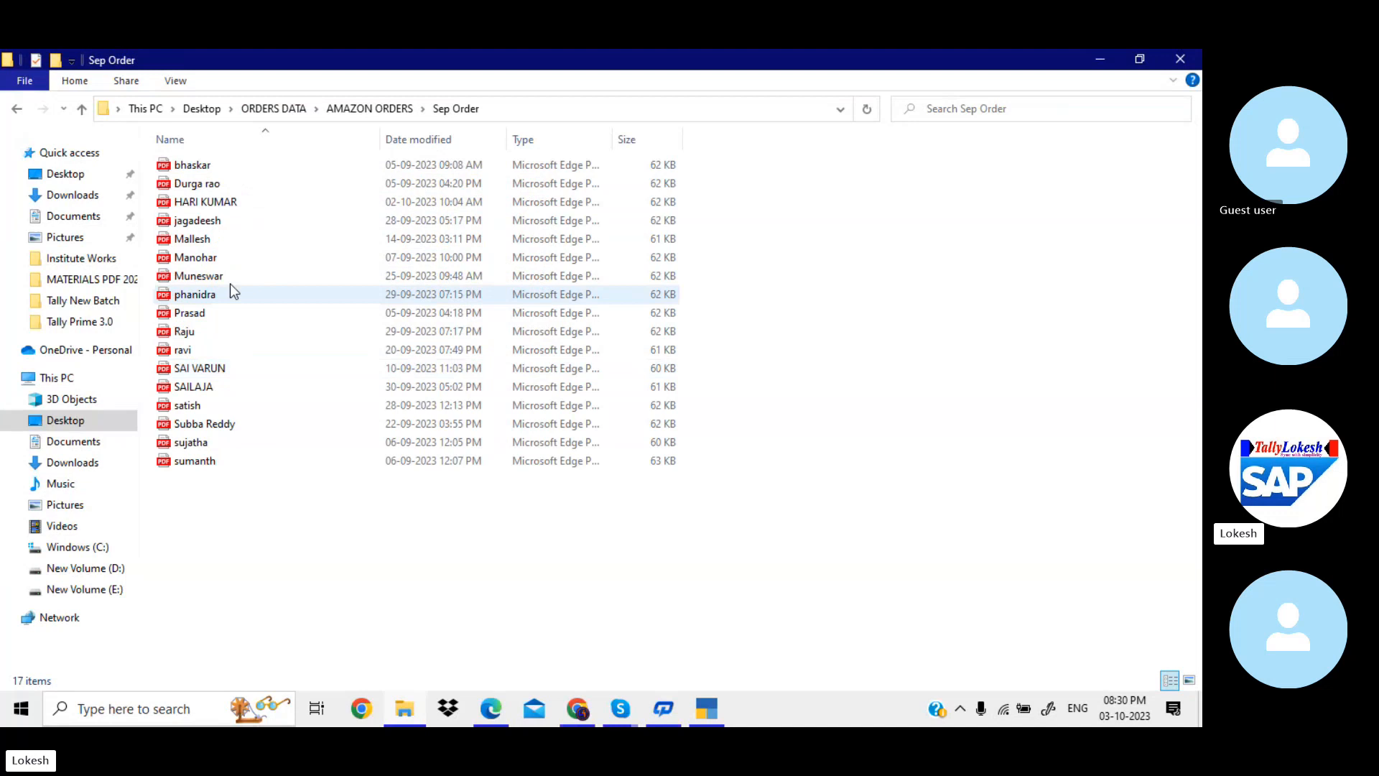
{"action": "left_click", "coordinate": [258, 203]}
{"action": "double_click", "coordinate": [260, 202]}
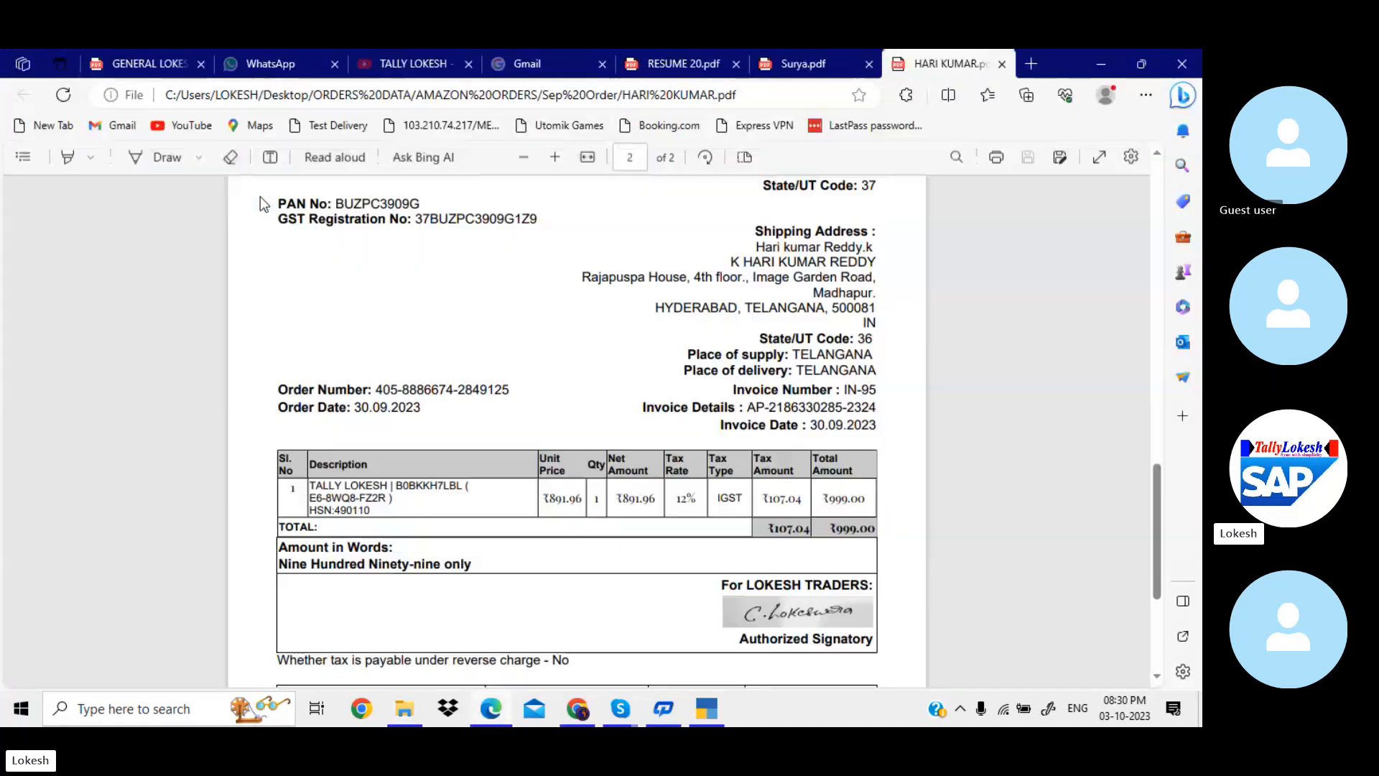
- Examine the Amazon shipping label and the tax invoice's billing address, shipping address and item details
{"action": "left_click_drag", "start_coordinate": [1158, 480], "coordinate": [1165, 153]}
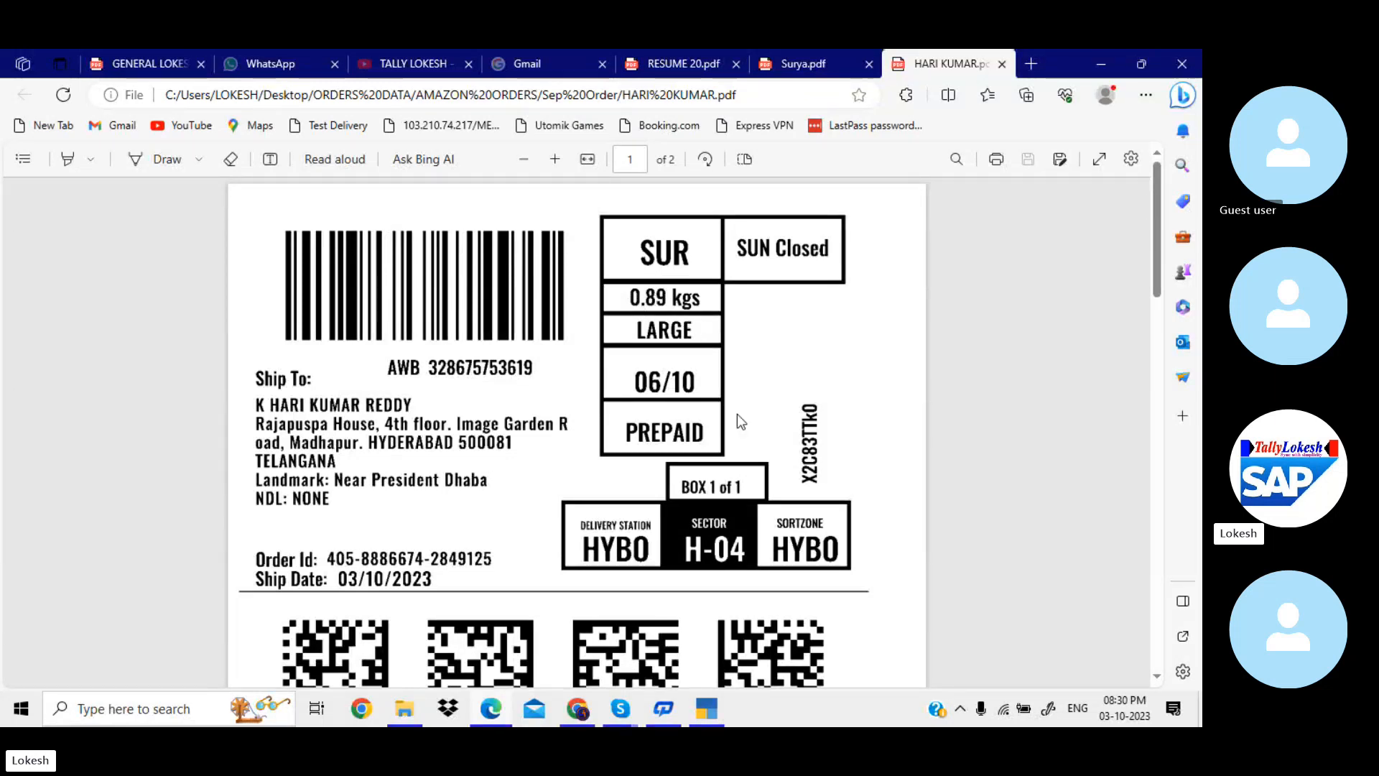
{"action": "scroll", "coordinate": [737, 414], "scroll_direction": "down", "scroll_amount": 1}
{"action": "scroll", "coordinate": [738, 419], "scroll_direction": "down", "scroll_amount": 4}
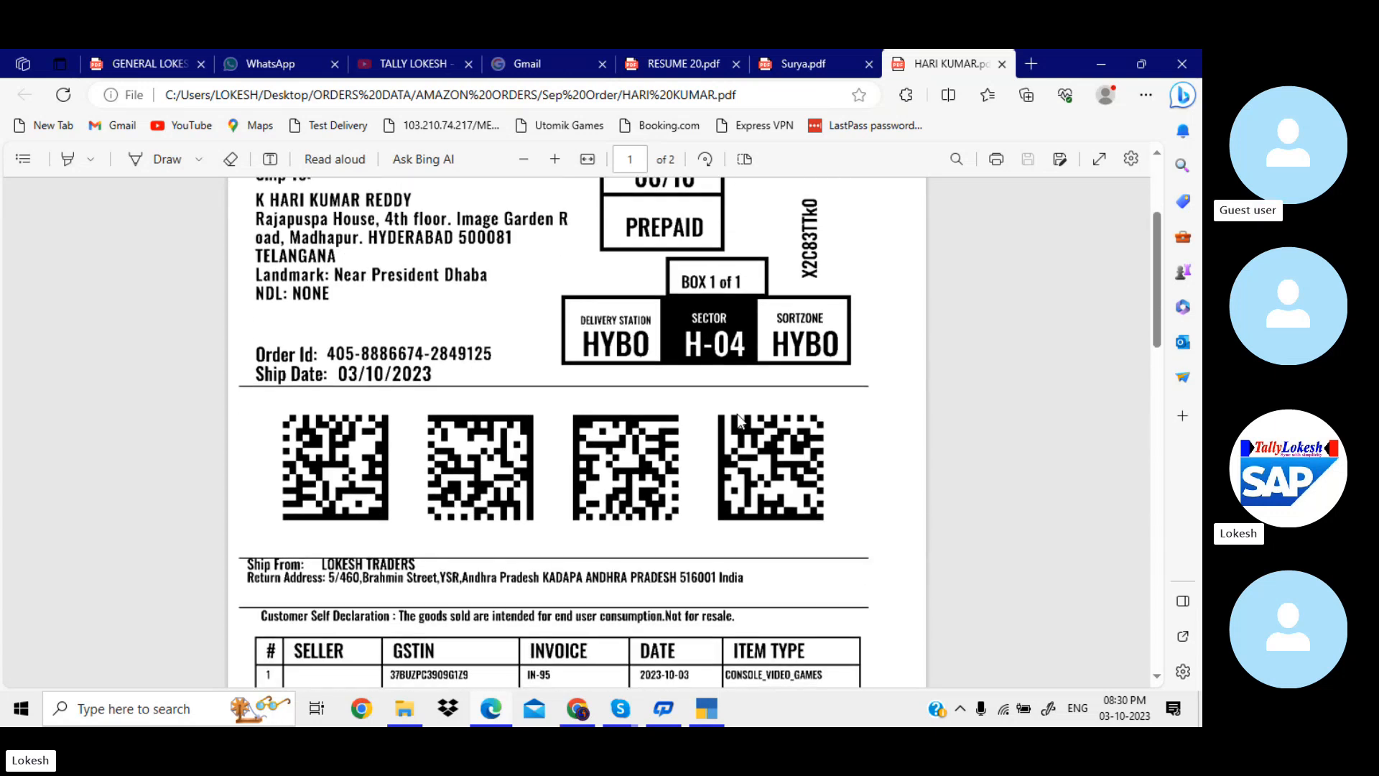
{"action": "scroll", "coordinate": [740, 421], "scroll_direction": "down", "scroll_amount": 4}
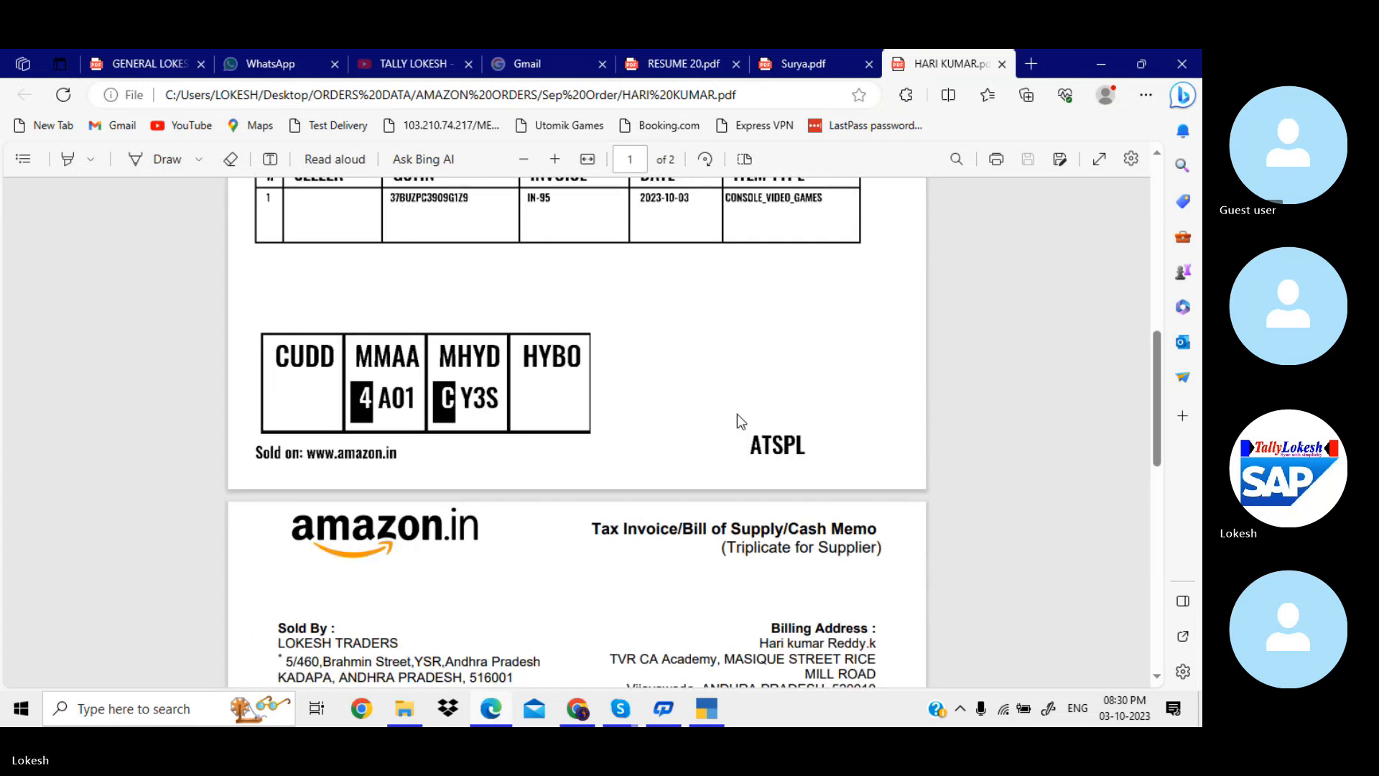
{"action": "scroll", "coordinate": [740, 421], "scroll_direction": "down", "scroll_amount": 3}
{"action": "scroll", "coordinate": [737, 414], "scroll_direction": "down", "scroll_amount": 1}
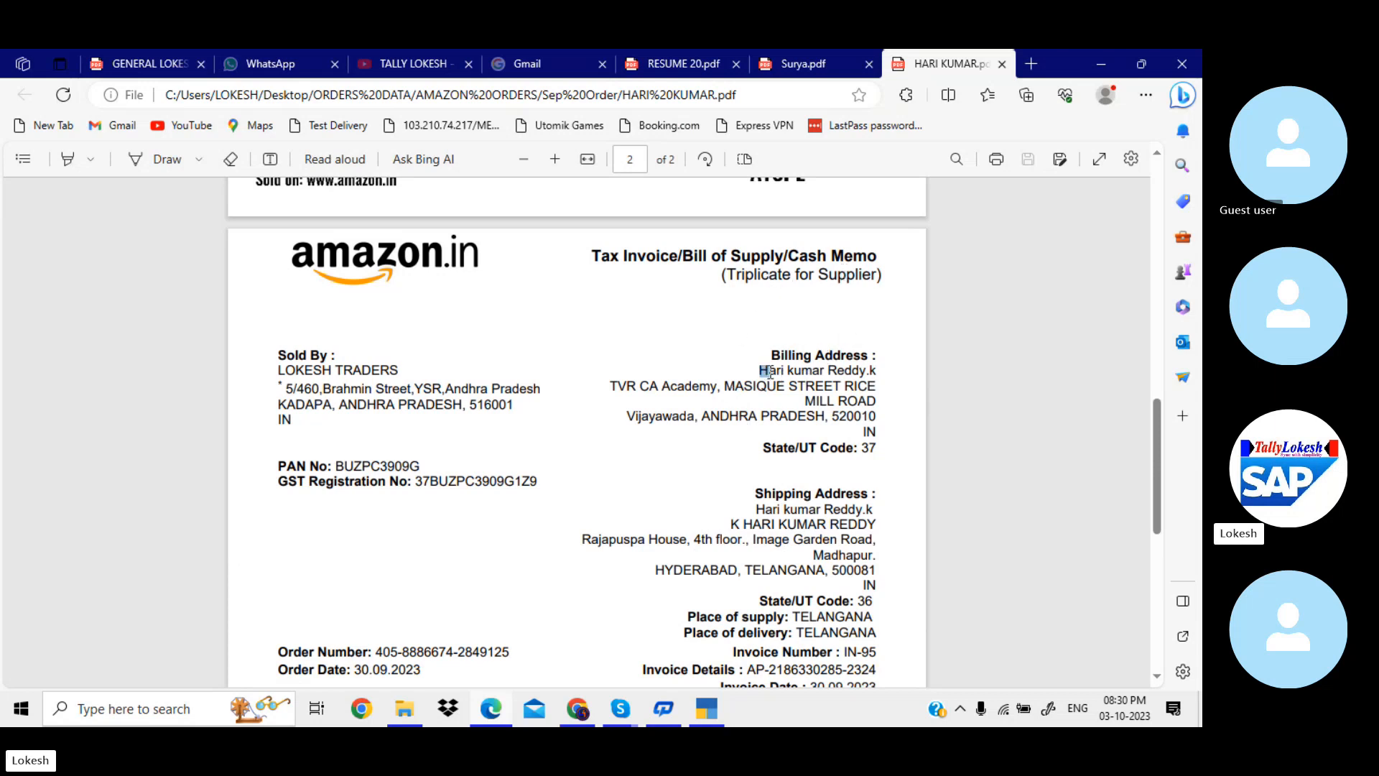
{"action": "left_click_drag", "start_coordinate": [768, 372], "coordinate": [881, 423]}
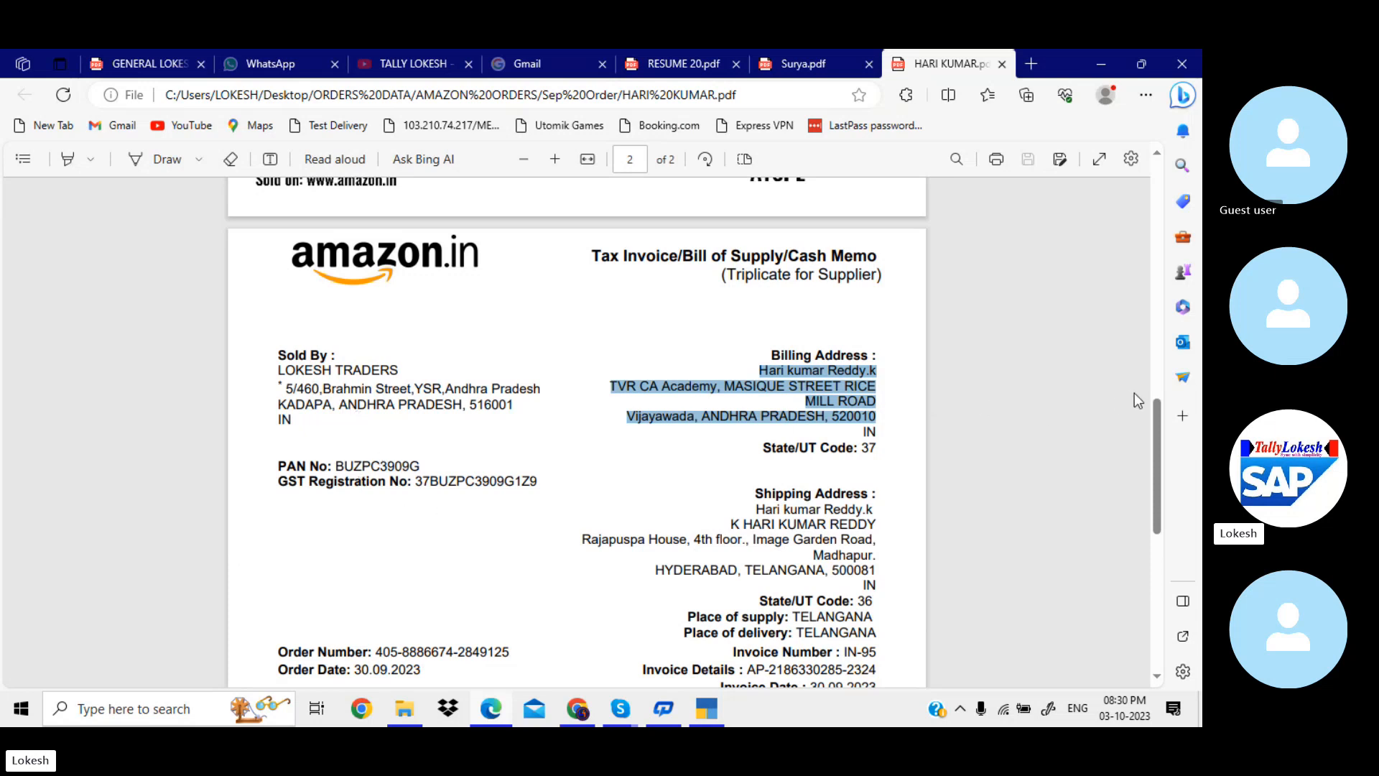
{"action": "left_click_drag", "start_coordinate": [1154, 428], "coordinate": [1158, 490]}
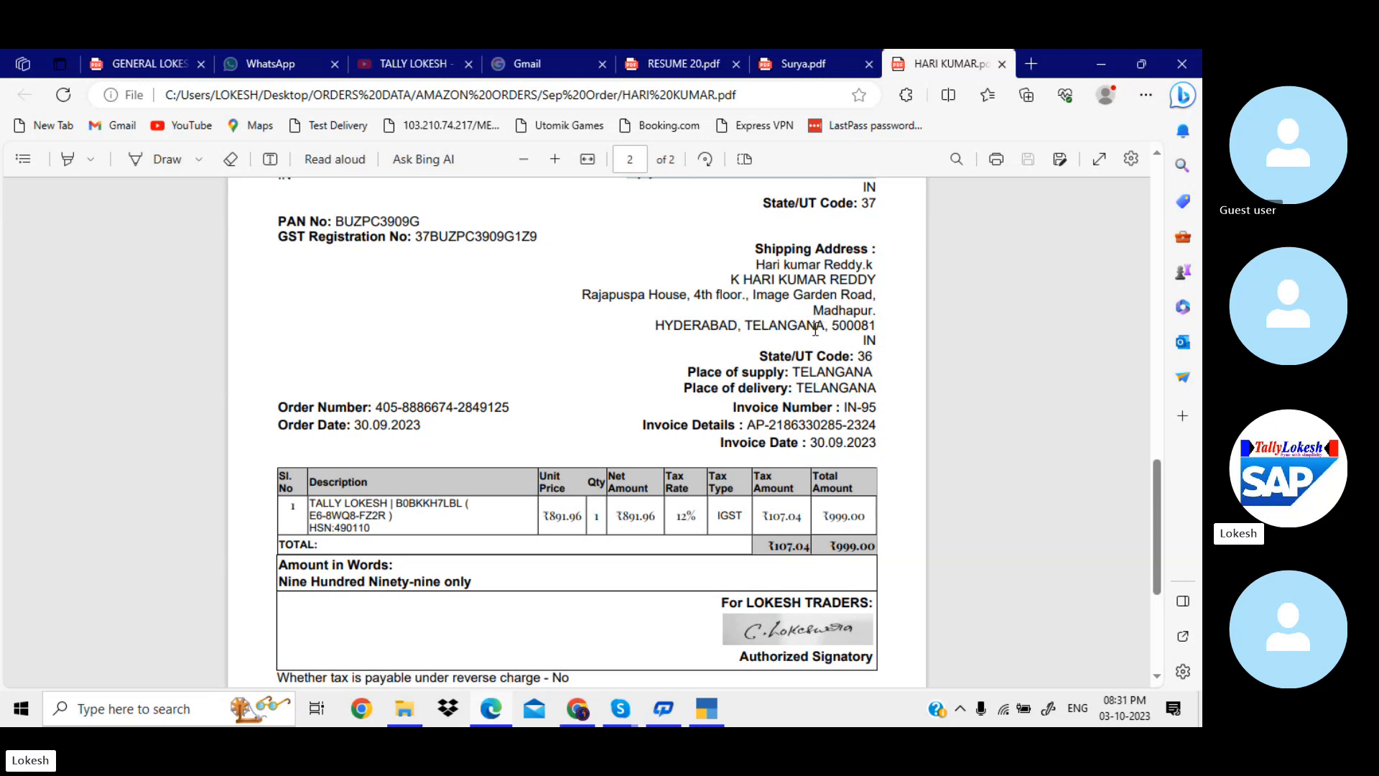
{"action": "scroll", "coordinate": [813, 337], "scroll_direction": "up", "scroll_amount": 3}
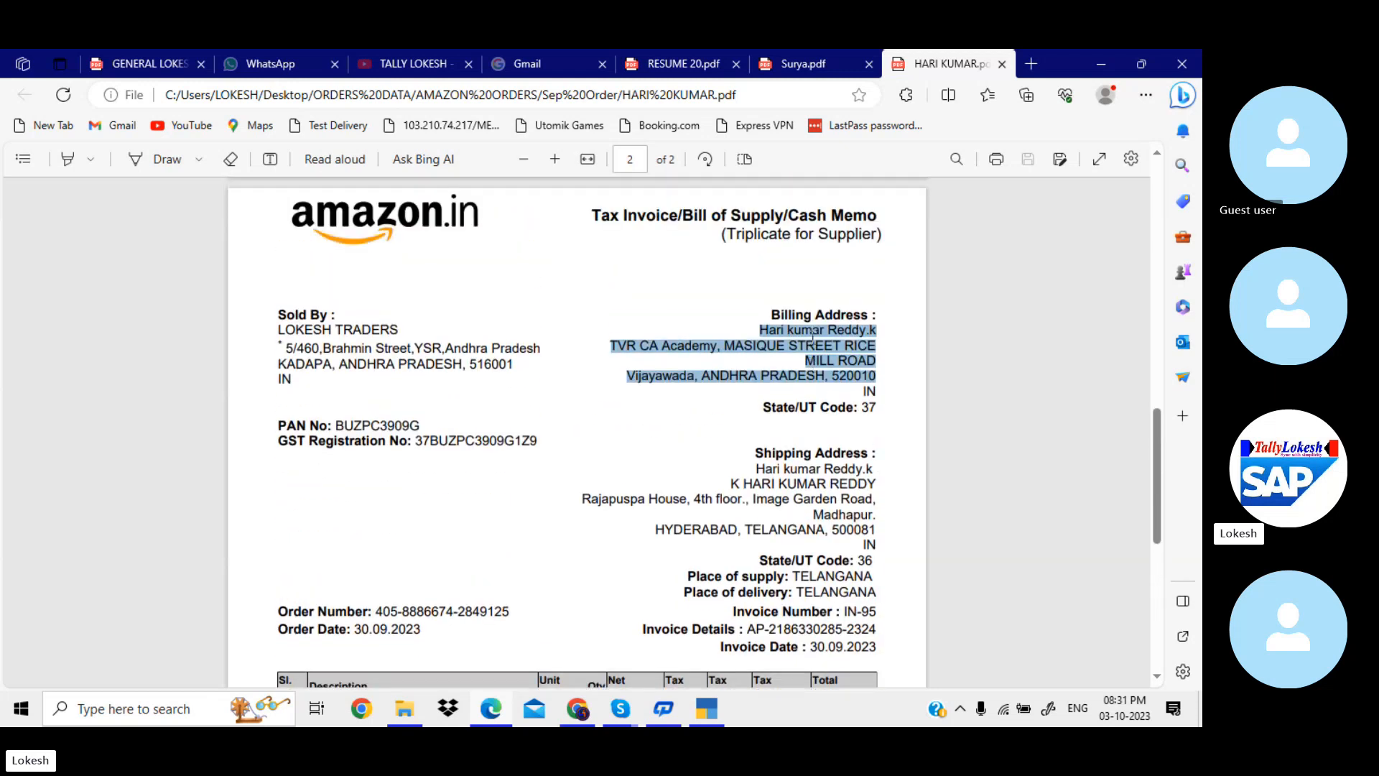
{"action": "scroll", "coordinate": [812, 334], "scroll_direction": "down", "scroll_amount": 1}
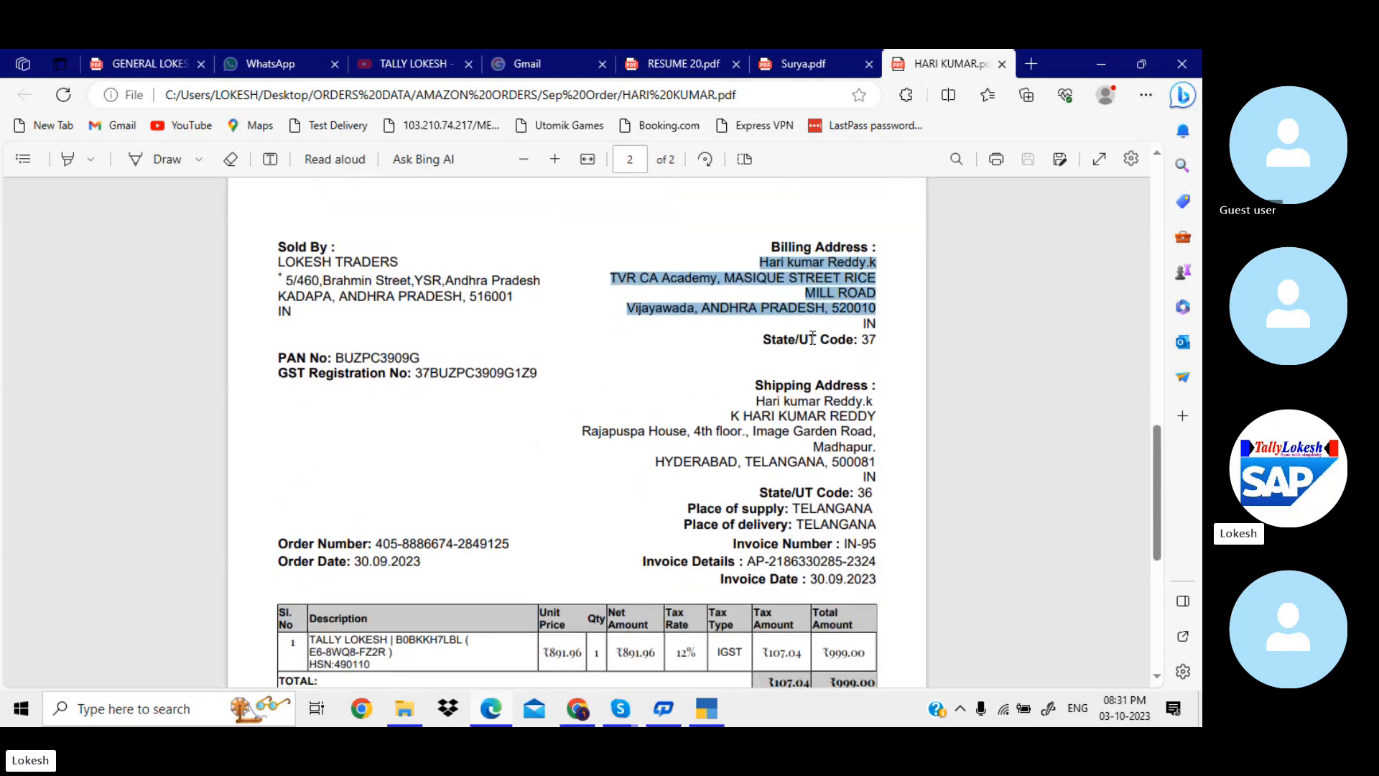
{"action": "left_click", "coordinate": [729, 365]}
- Switch to TallyPrime and start a new sales voucher for KADAPA HOME APPLIANCES
{"action": "left_click", "coordinate": [707, 709]}
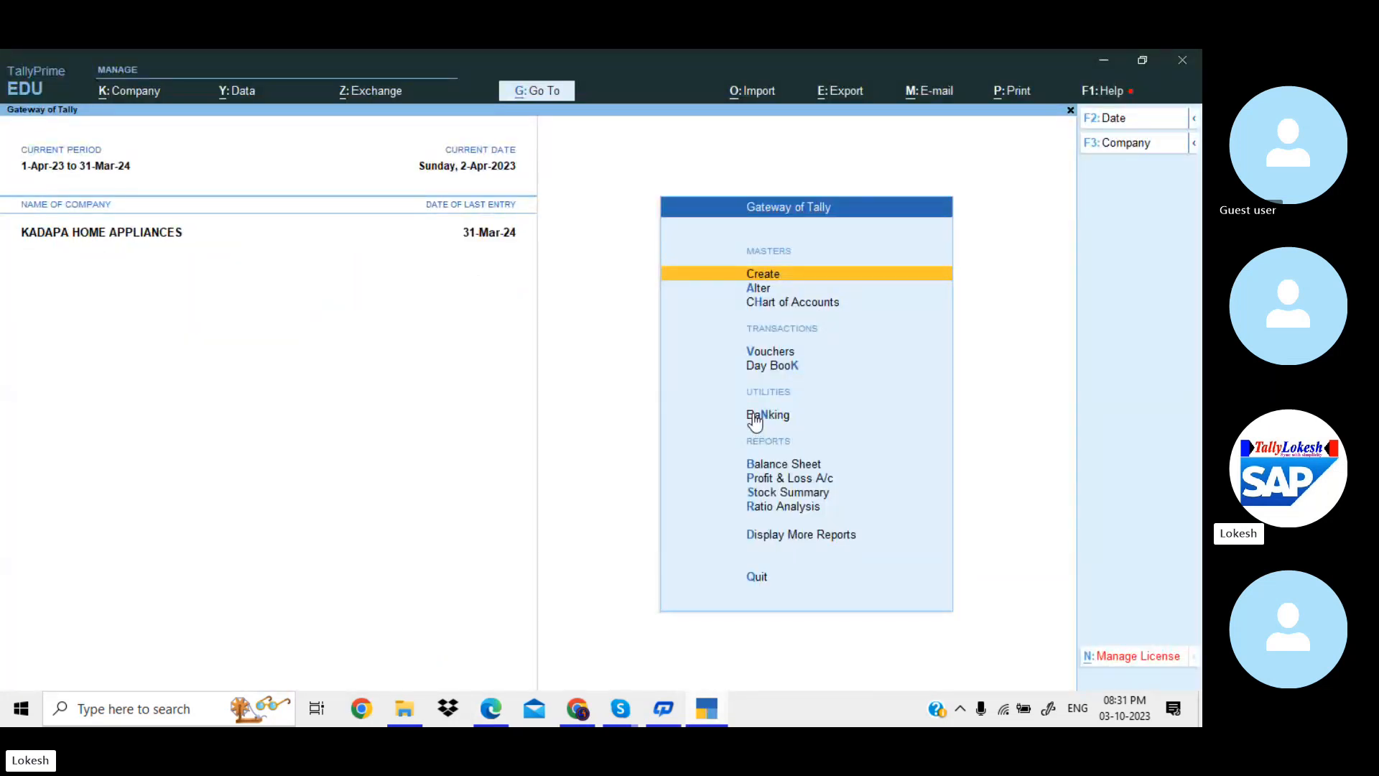
{"action": "key", "text": "Down"}
{"action": "key", "text": "Down"}
{"action": "key", "text": "Down"}
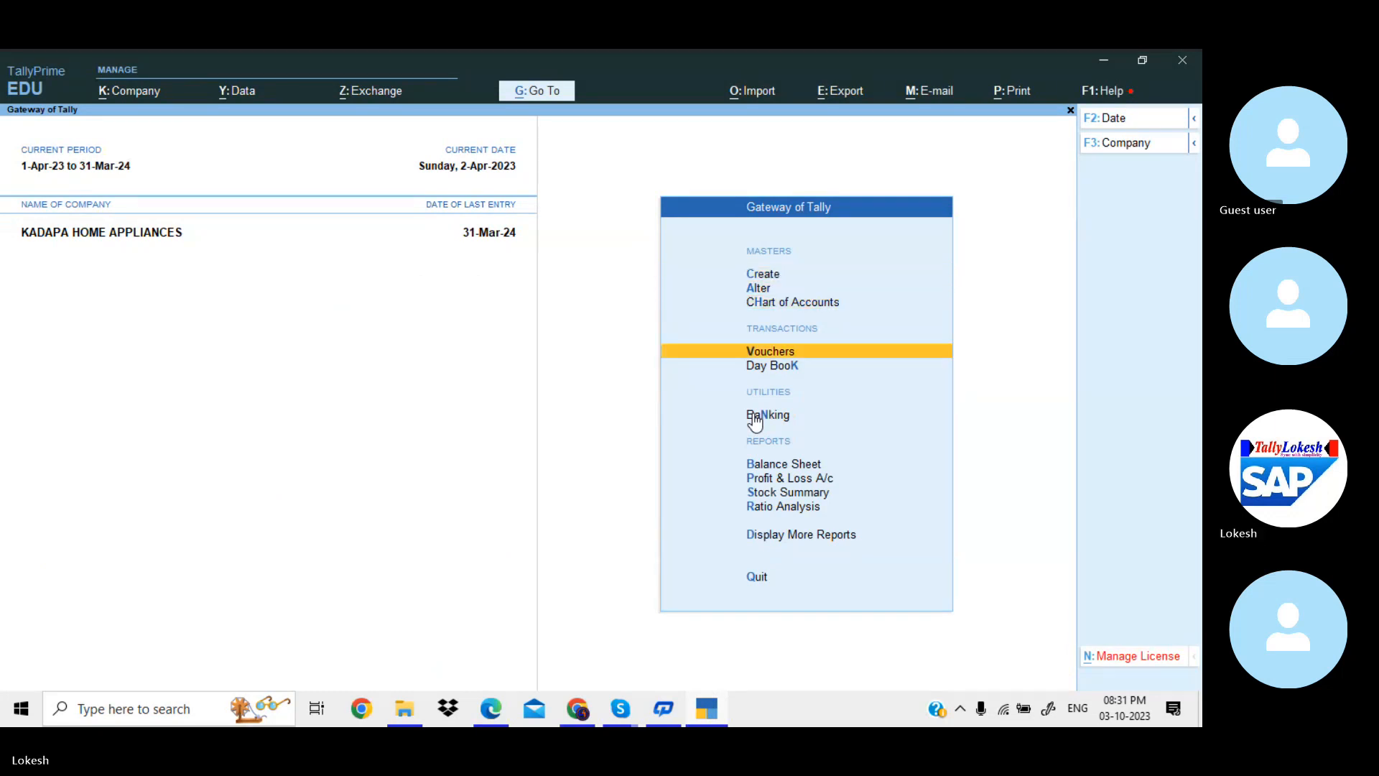
{"action": "key", "text": "Return"}
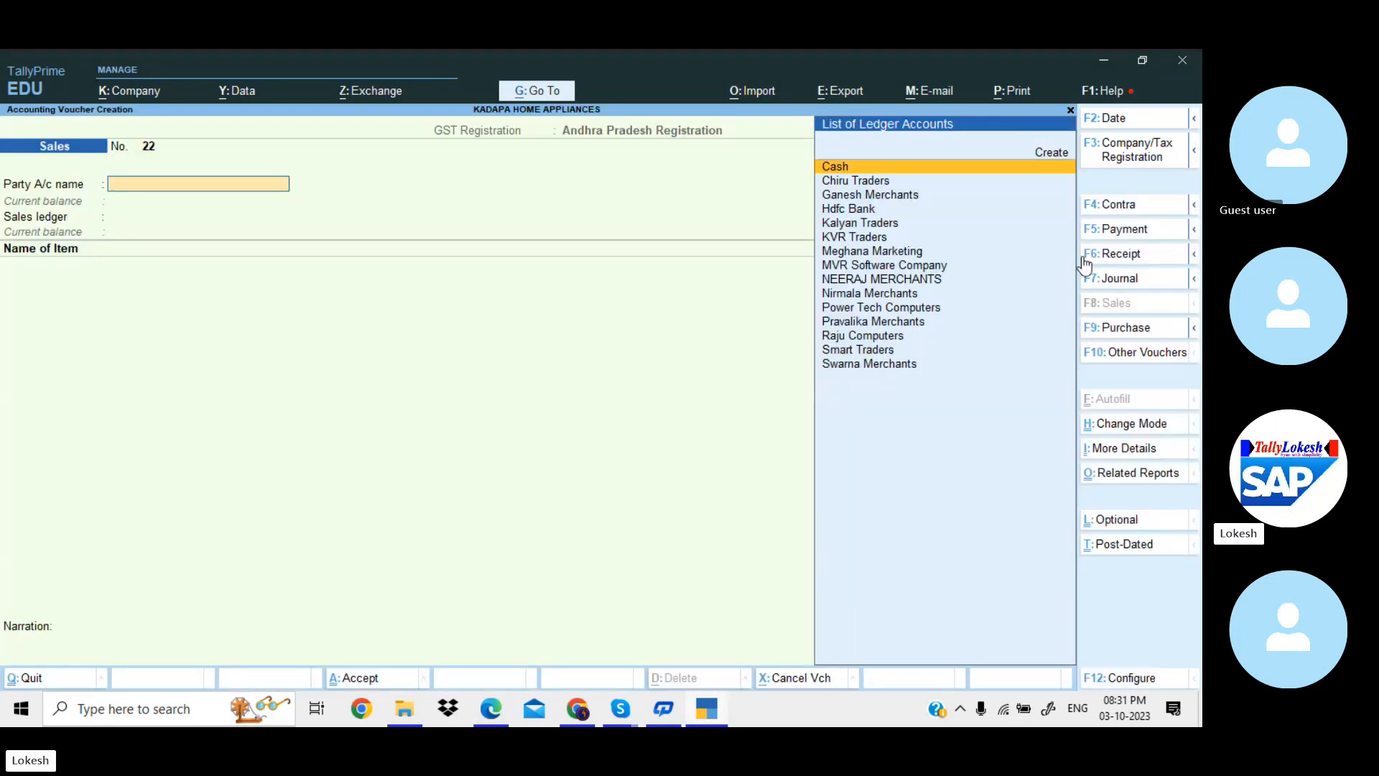
- Begin a new party ledger from the sales voucher and name it with the customer's billing name copied from the invoice PDF
{"action": "key", "text": "alt+c"}
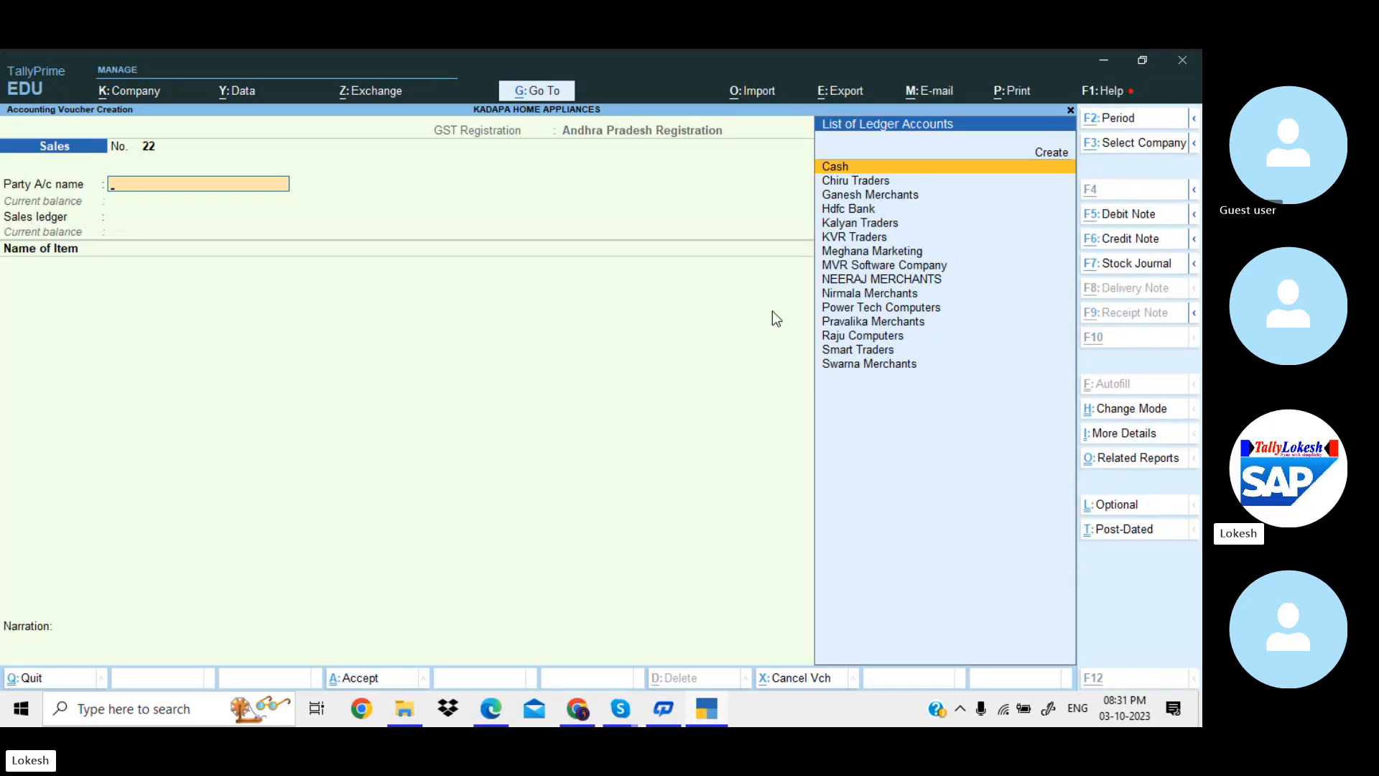
{"action": "key", "text": "alt+Tab"}
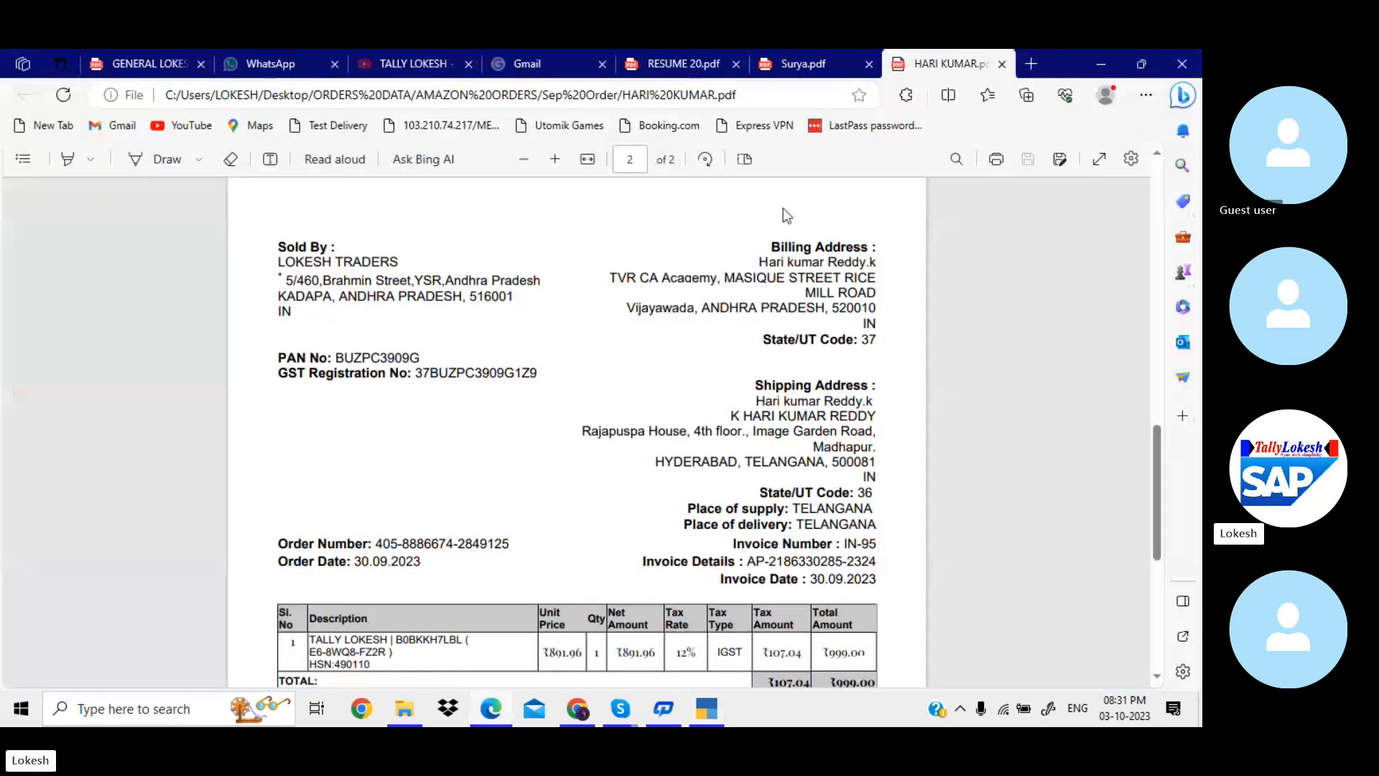
{"action": "left_click_drag", "start_coordinate": [759, 264], "coordinate": [878, 263]}
{"action": "key", "text": "ctrl+c"}
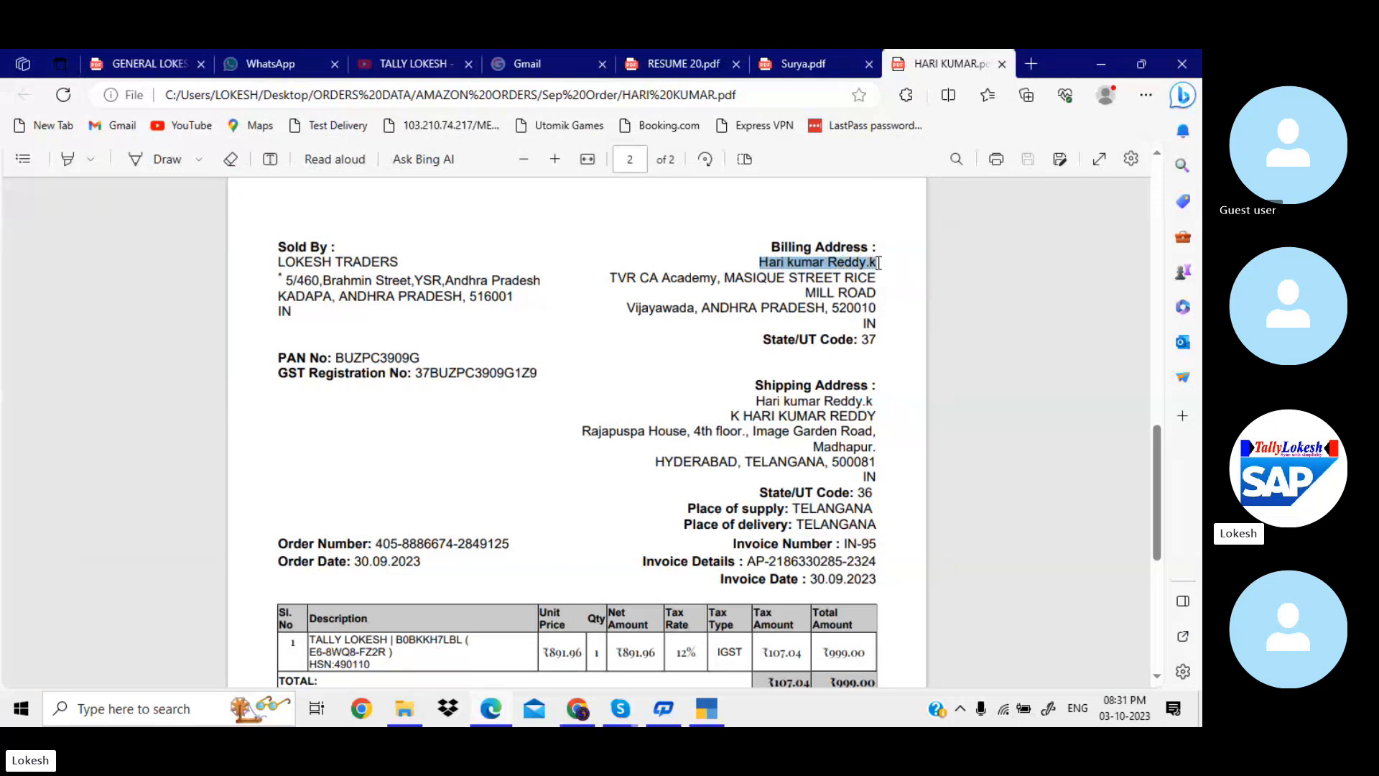
{"action": "key", "text": "alt+Tab"}
{"action": "key", "text": "ctrl+v"}
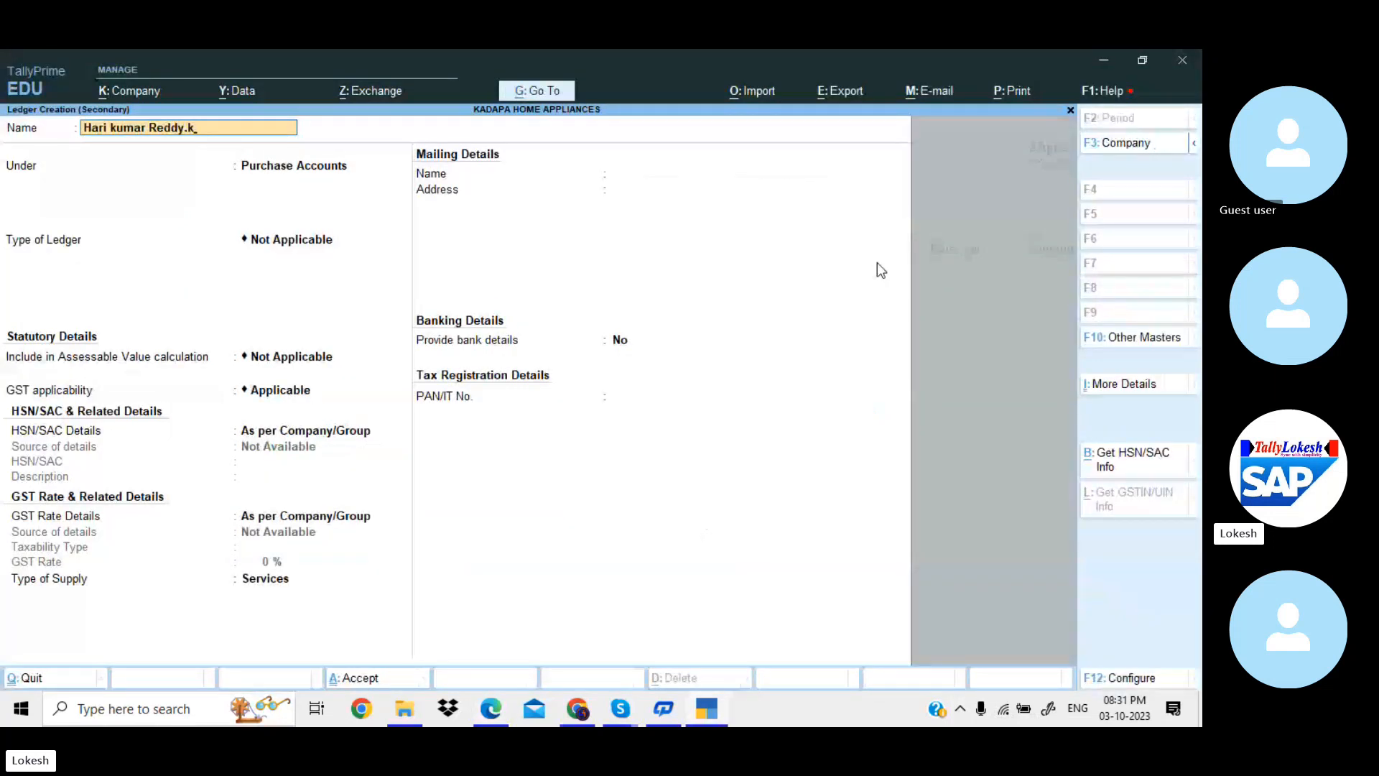
- Place the customer ledger under Sundry Debtors and accept the ledger name as the mailing name
{"action": "key", "text": "Return"}
{"action": "type", "text": "Sun"}
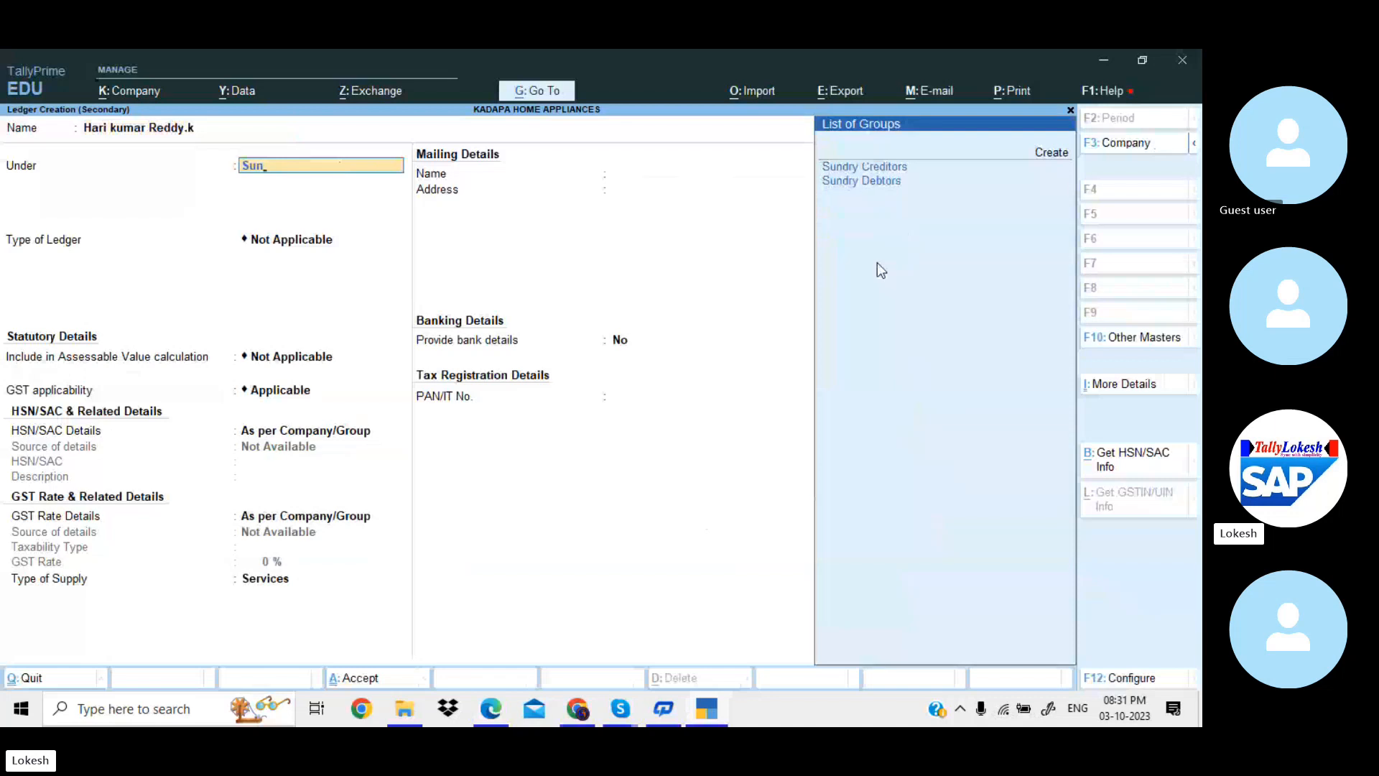
{"action": "key", "text": "Down"}
{"action": "key", "text": "Return"}
{"action": "key", "text": "Return"}
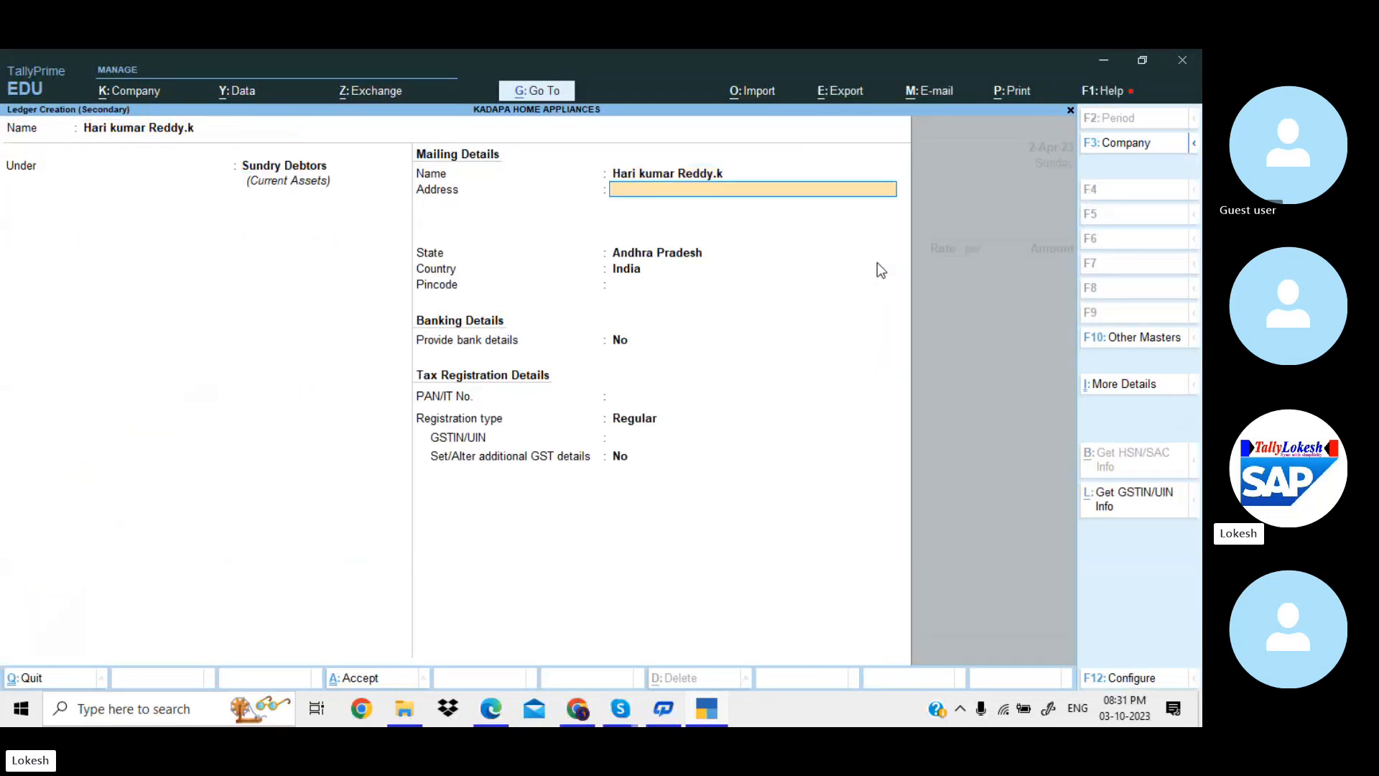
- Copy the first line of the customer's billing address from the invoice PDF into the ledger's first address line
{"action": "key", "text": "alt+Tab"}
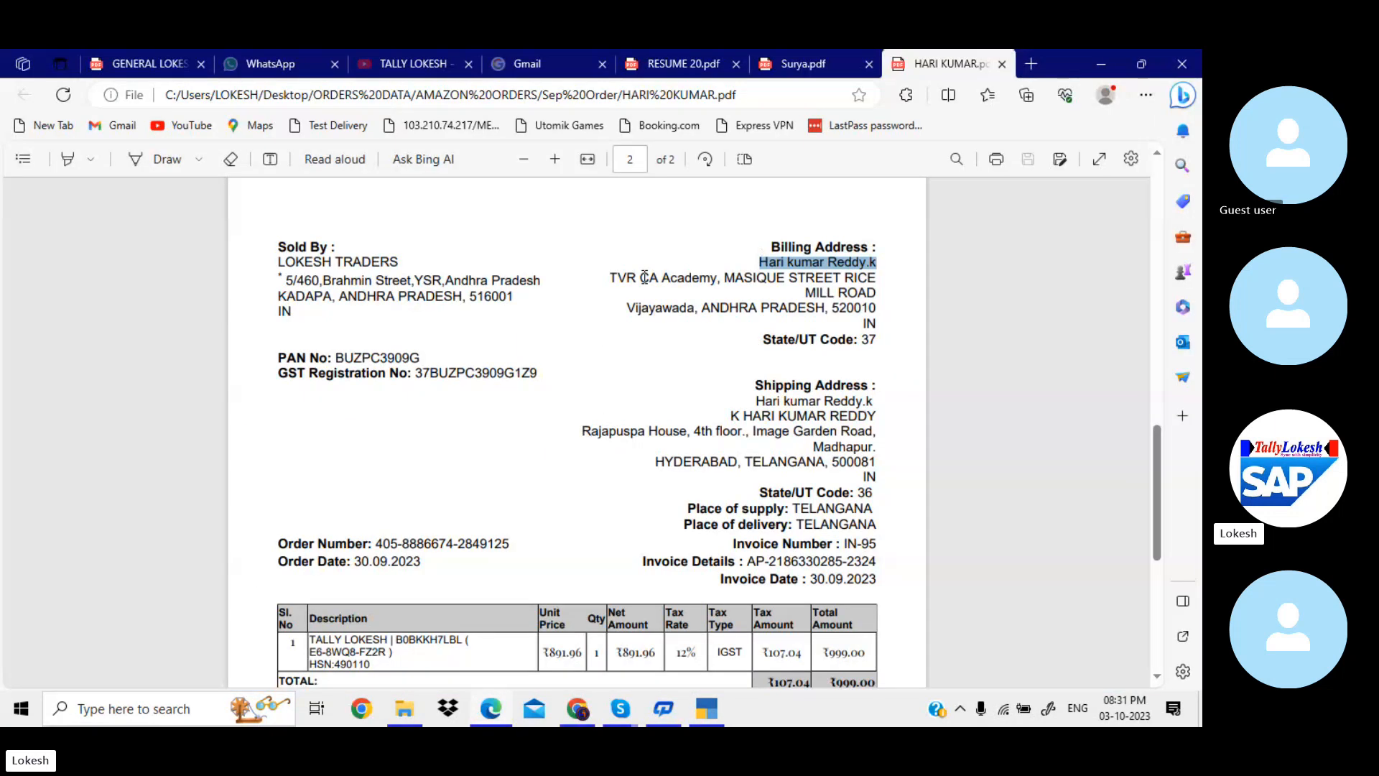
{"action": "left_click_drag", "start_coordinate": [612, 278], "coordinate": [924, 277]}
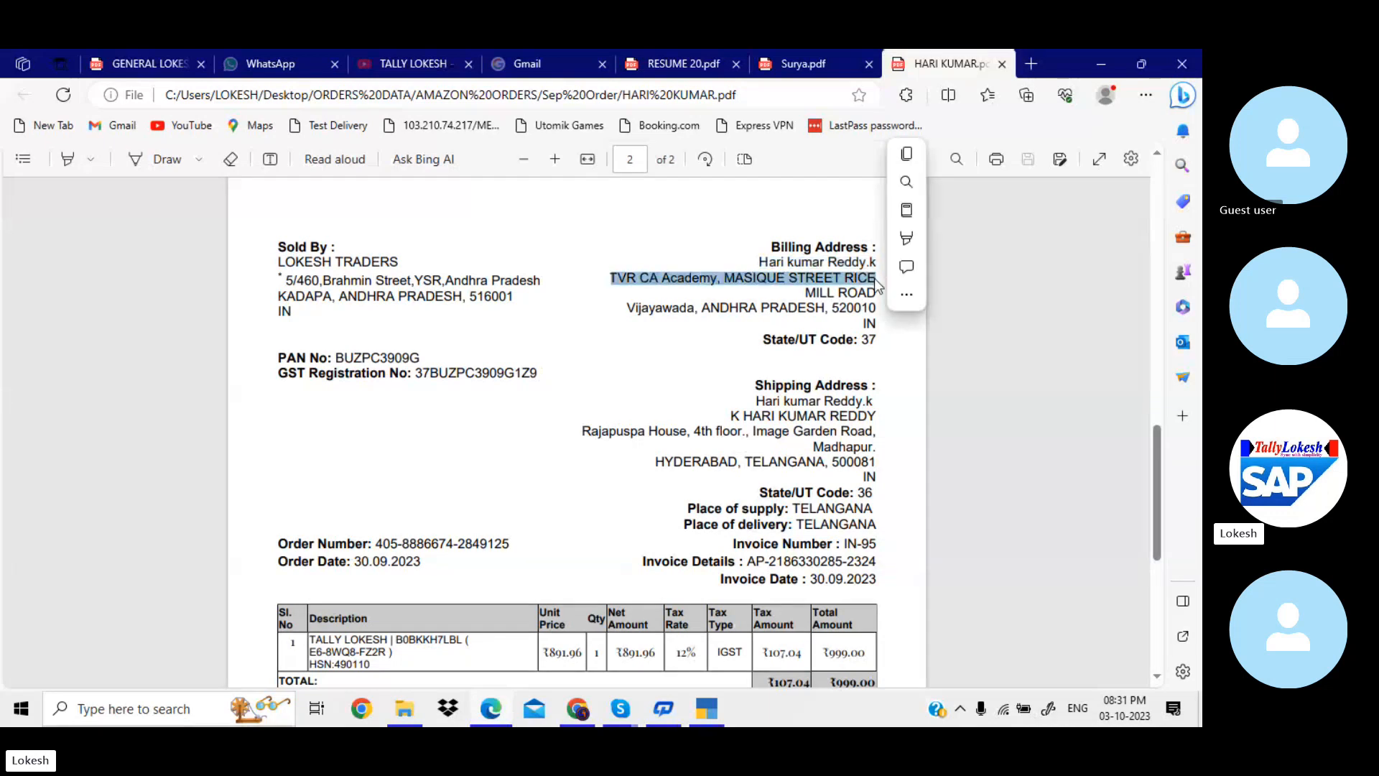
{"action": "key", "text": "ctrl+c"}
{"action": "key", "text": "alt+Tab"}
{"action": "key", "text": "ctrl+v"}
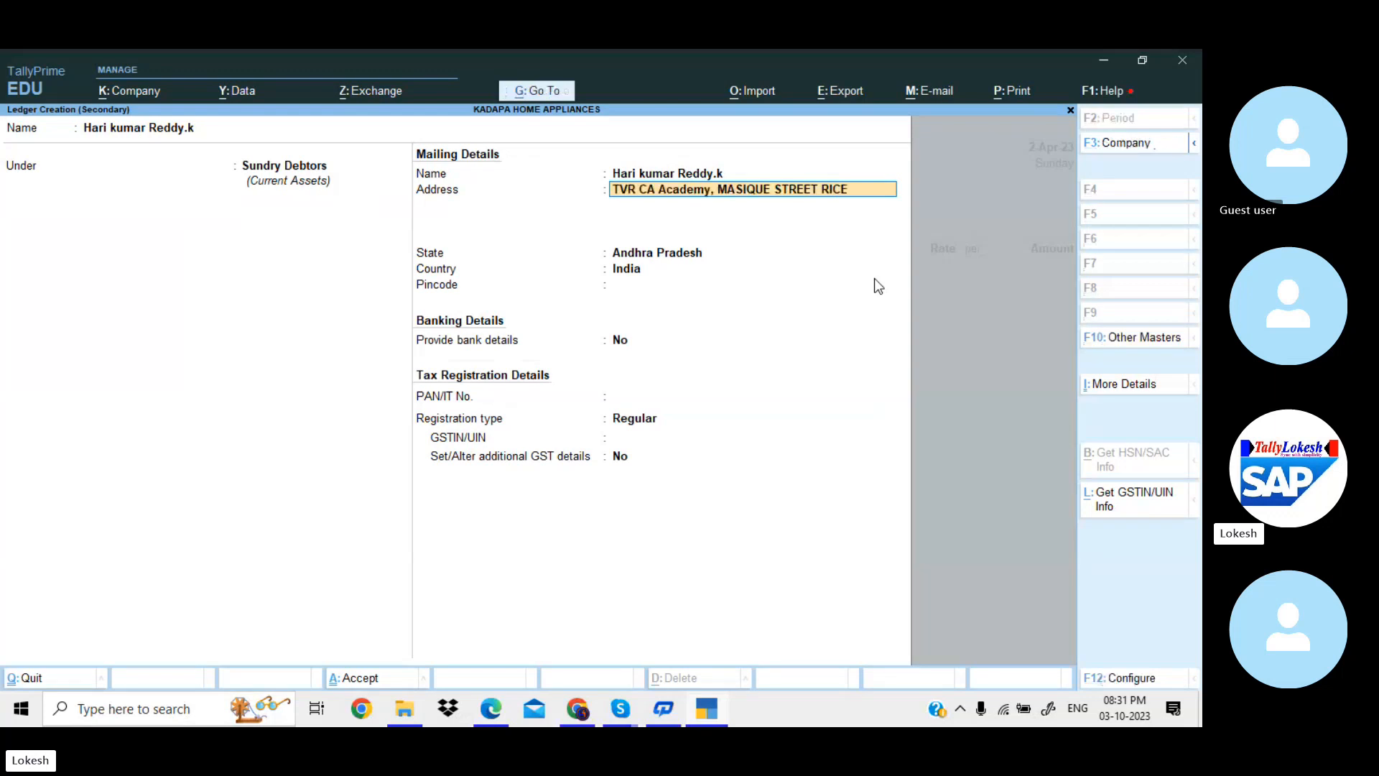
{"action": "key", "text": "Return"}
- Copy the full city, state and postal code line of the billing address from the invoice into the ledger's second address line
{"action": "key", "text": "alt+Tab"}
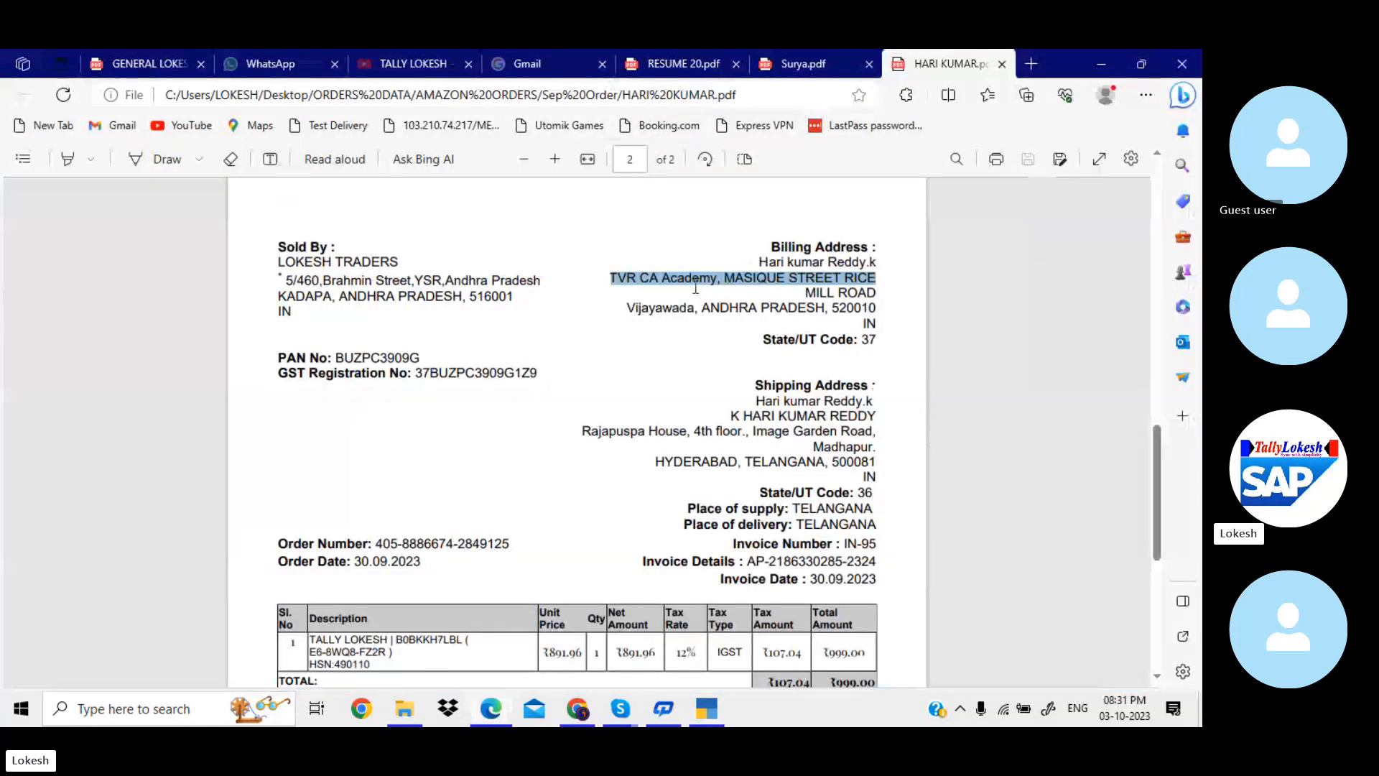
{"action": "left_click_drag", "start_coordinate": [626, 307], "coordinate": [869, 314]}
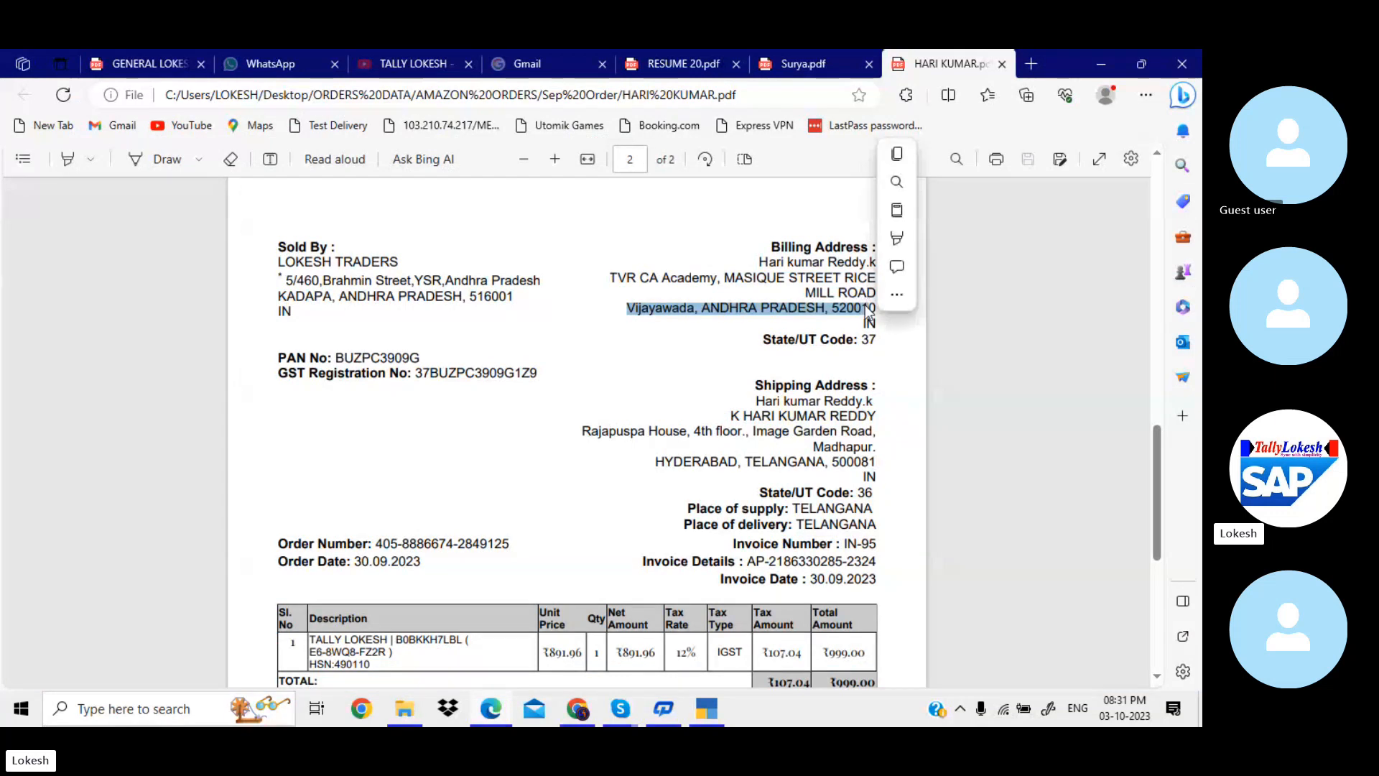
{"action": "key", "text": "ctrl+c"}
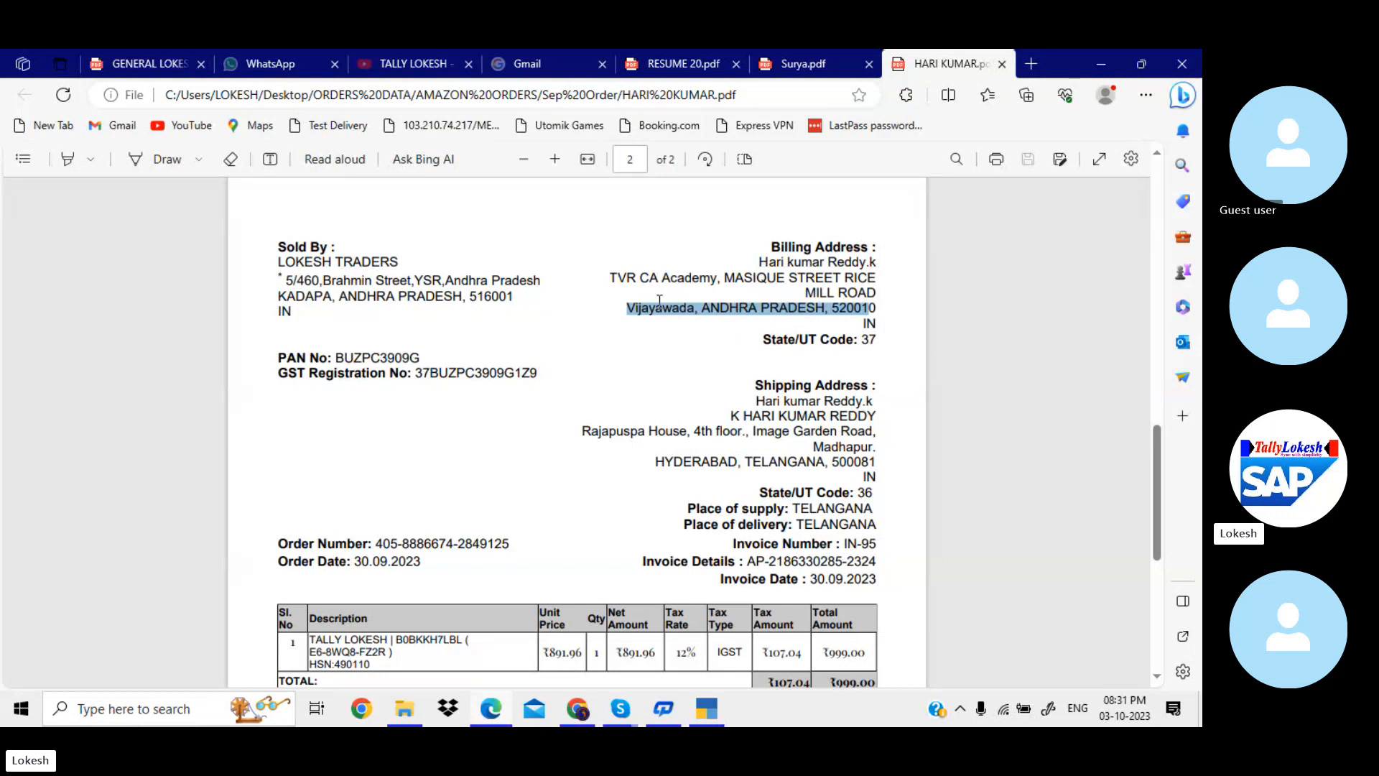
{"action": "left_click", "coordinate": [629, 314]}
{"action": "left_click_drag", "start_coordinate": [629, 314], "coordinate": [877, 305]}
{"action": "key", "text": "ctrl+c"}
{"action": "key", "text": "alt+Tab"}
{"action": "key", "text": "ctrl+v"}
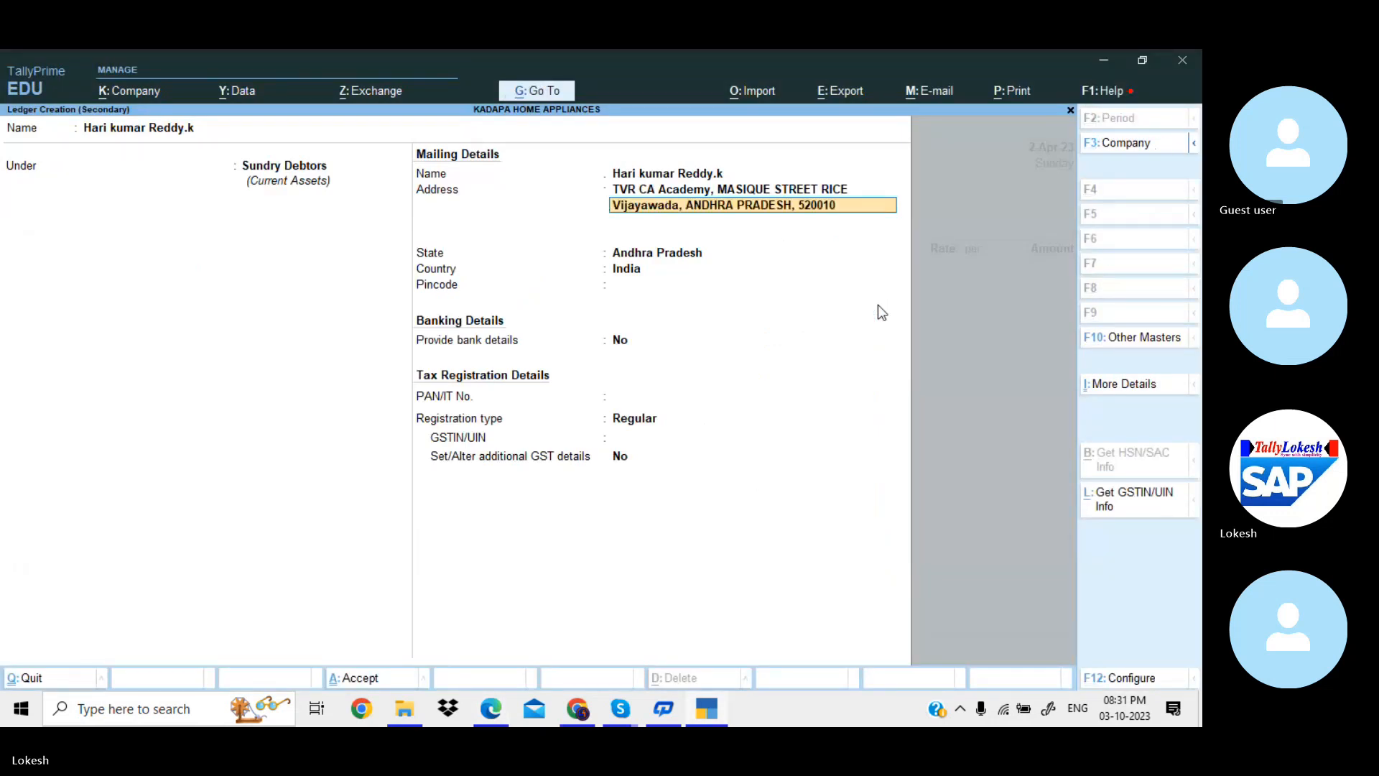
- Keep the state as Andhra Pradesh and country as India, leave the pincode blank, and keep bank details at No
{"action": "key", "text": "Return"}
{"action": "key", "text": "Return"}
{"action": "key", "text": "Return"}
{"action": "key", "text": "Return"}
{"action": "key", "text": "Return"}
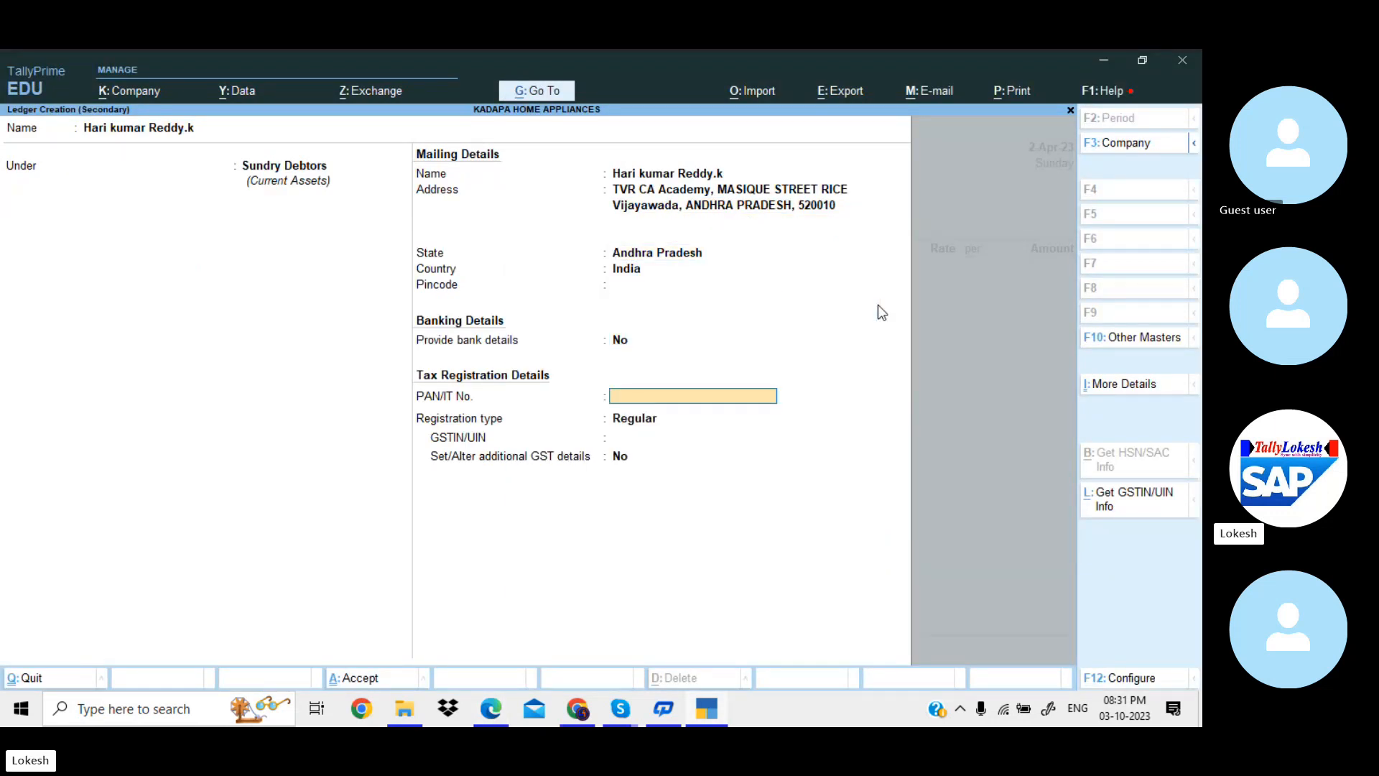
- Leave the PAN blank, set the ledger's GST registration type to Unregistered/Consumer without a GSTIN, and accept the customer ledger
{"action": "key", "text": "Return"}
{"action": "key", "text": "Up"}
{"action": "key", "text": "Down"}
{"action": "key", "text": "Down"}
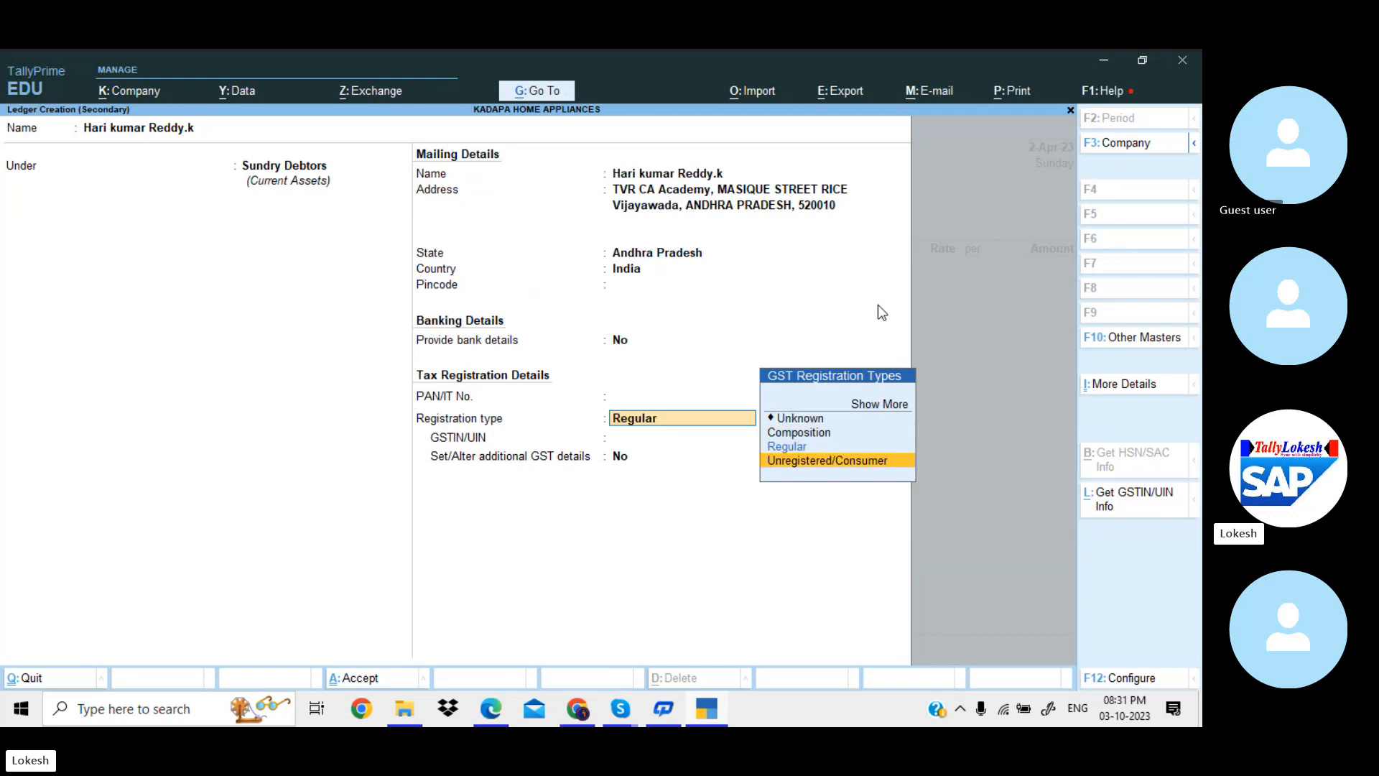
{"action": "key", "text": "Return"}
{"action": "key", "text": "Return"}
{"action": "key", "text": "Return"}
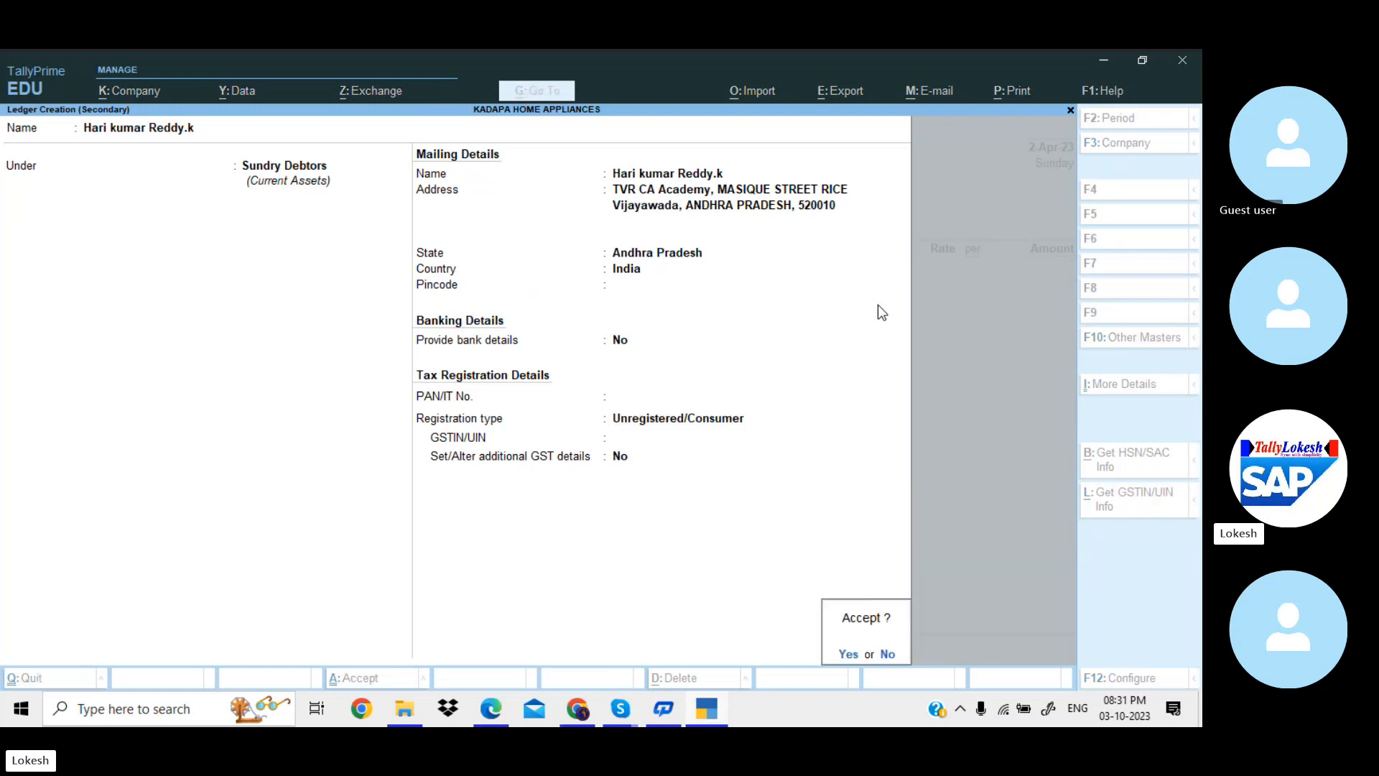
{"action": "key", "text": "Return"}
- Accept the prefilled party details for the sales voucher, keeping Unregistered/Consumer as registration type and Andhra Pradesh as place of supply
{"action": "key", "text": "Return"}
{"action": "key", "text": "Return"}
{"action": "key", "text": "Return"}
{"action": "key", "text": "Return"}
{"action": "key", "text": "Return"}
{"action": "key", "text": "Return"}
{"action": "key", "text": "Return"}
{"action": "key", "text": "Return"}
{"action": "key", "text": "Return"}
{"action": "key", "text": "Return"}
{"action": "key", "text": "Return"}
{"action": "key", "text": "Return"}
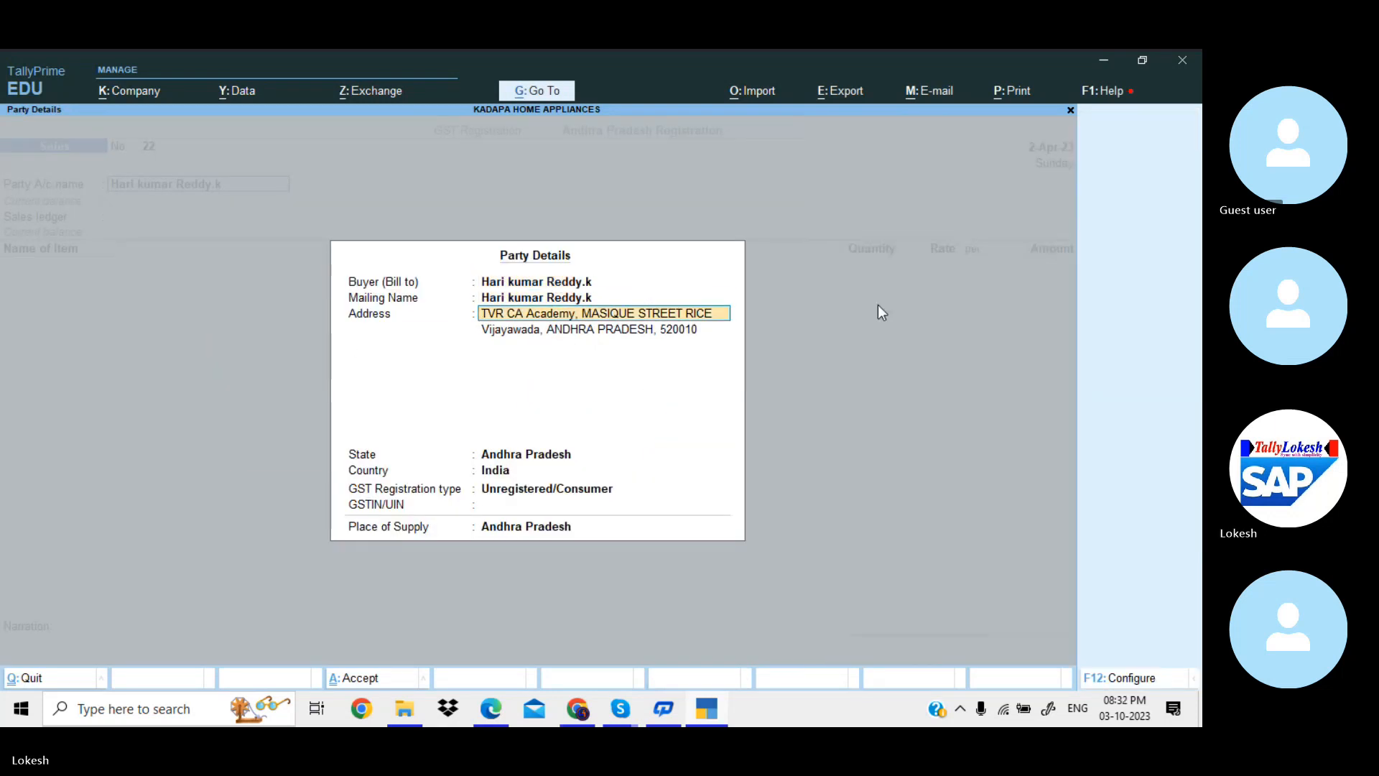
{"action": "key", "text": "Return"}
{"action": "key", "text": "Return"}
{"action": "key", "text": "Return"}
{"action": "key", "text": "Return"}
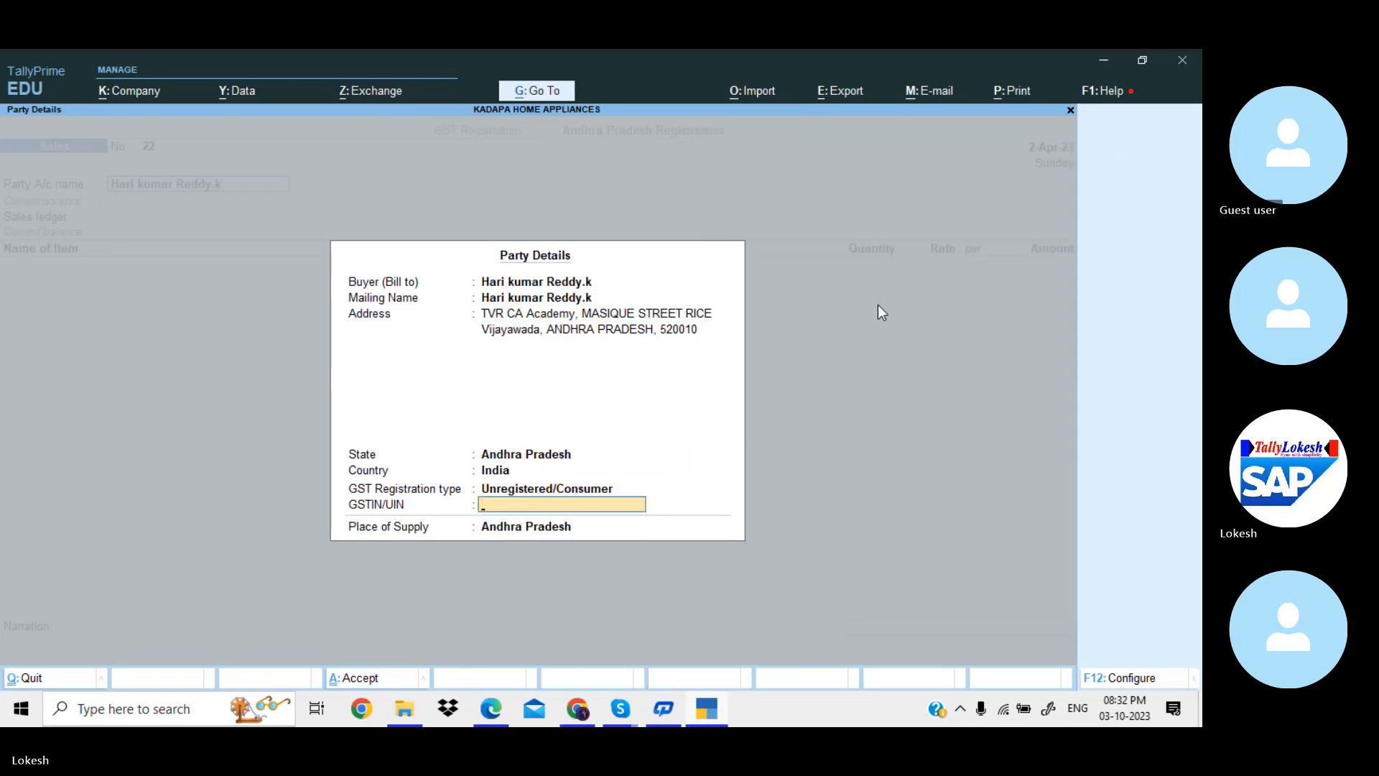
{"action": "key", "text": "Return"}
{"action": "key", "text": "Return"}
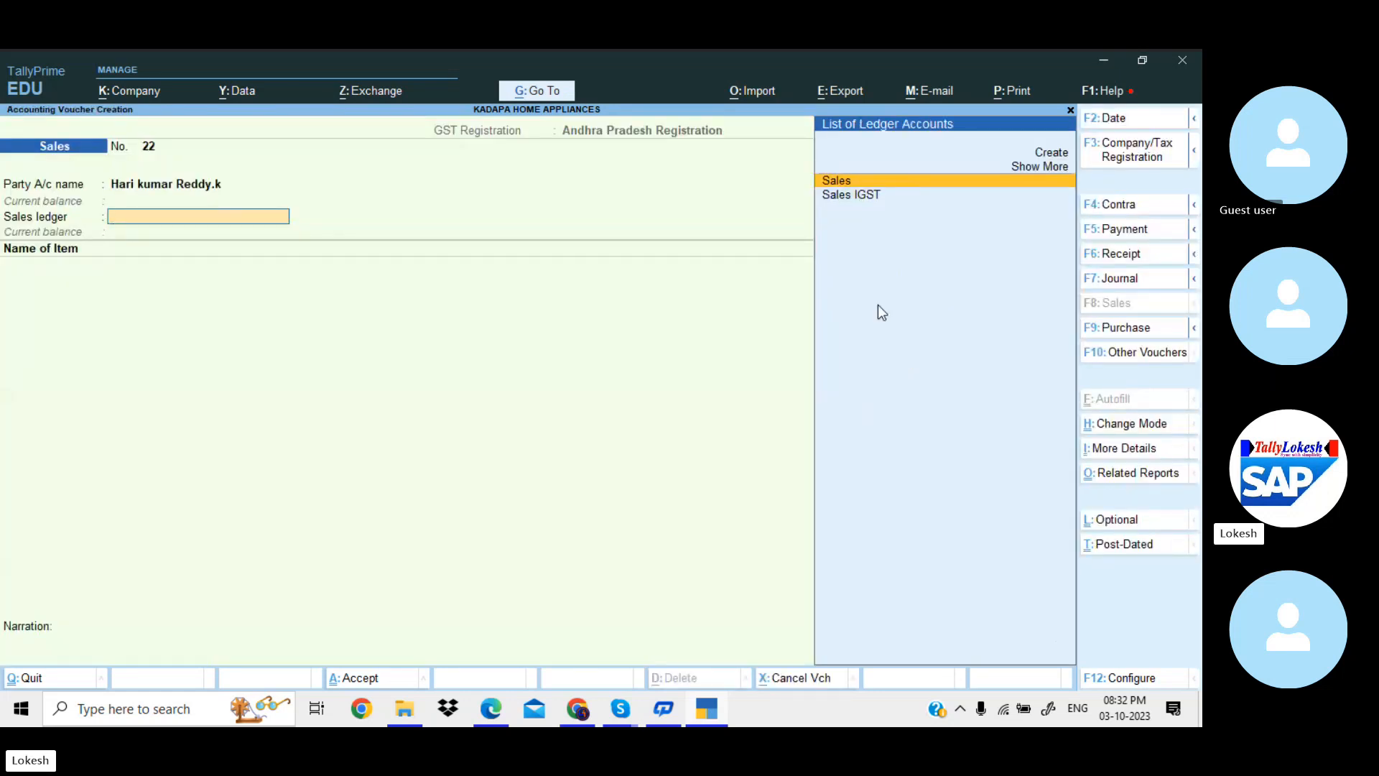
- Check the billing and shipping addresses and tax type in the invoice PDF, and choose Sales as the voucher's sales ledger in TallyPrime
{"action": "key", "text": "alt+Tab"}
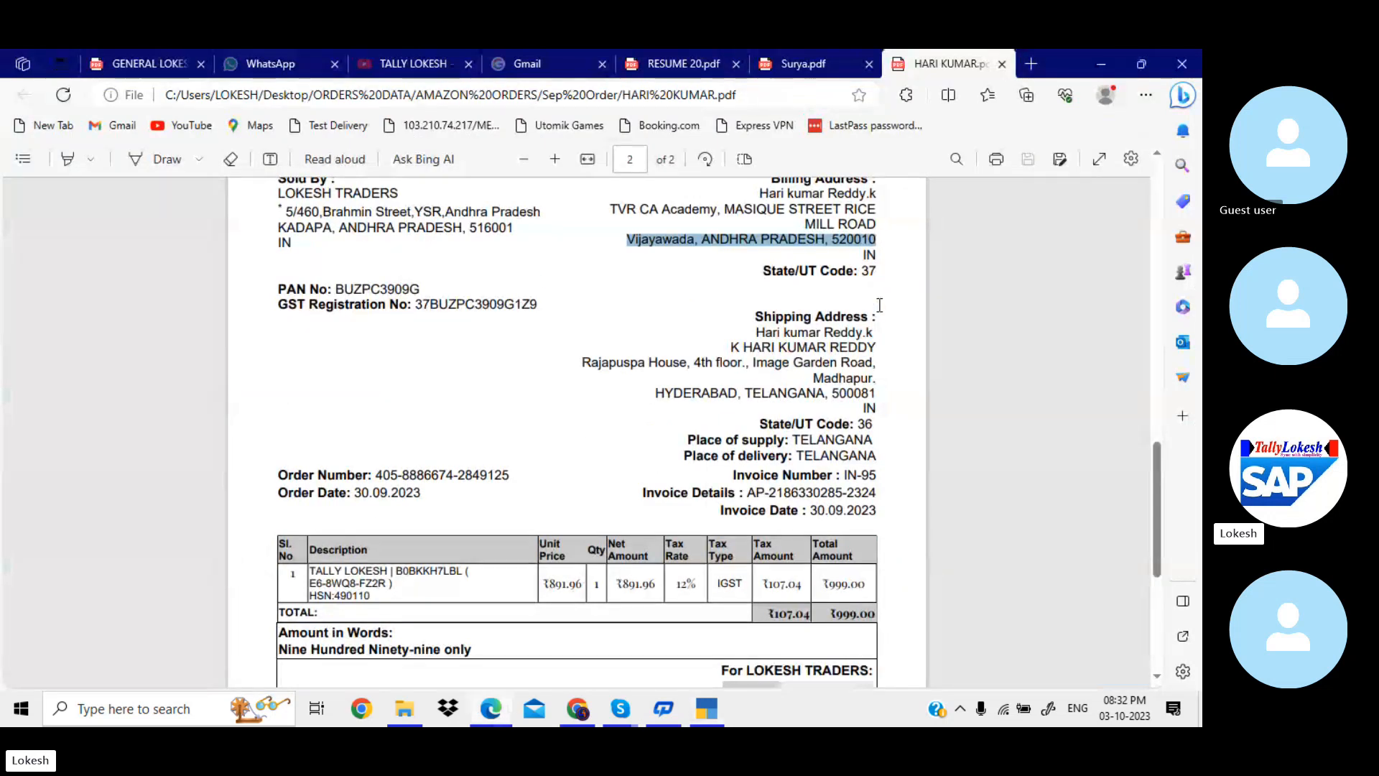
{"action": "scroll", "coordinate": [879, 305], "scroll_direction": "up", "scroll_amount": 1}
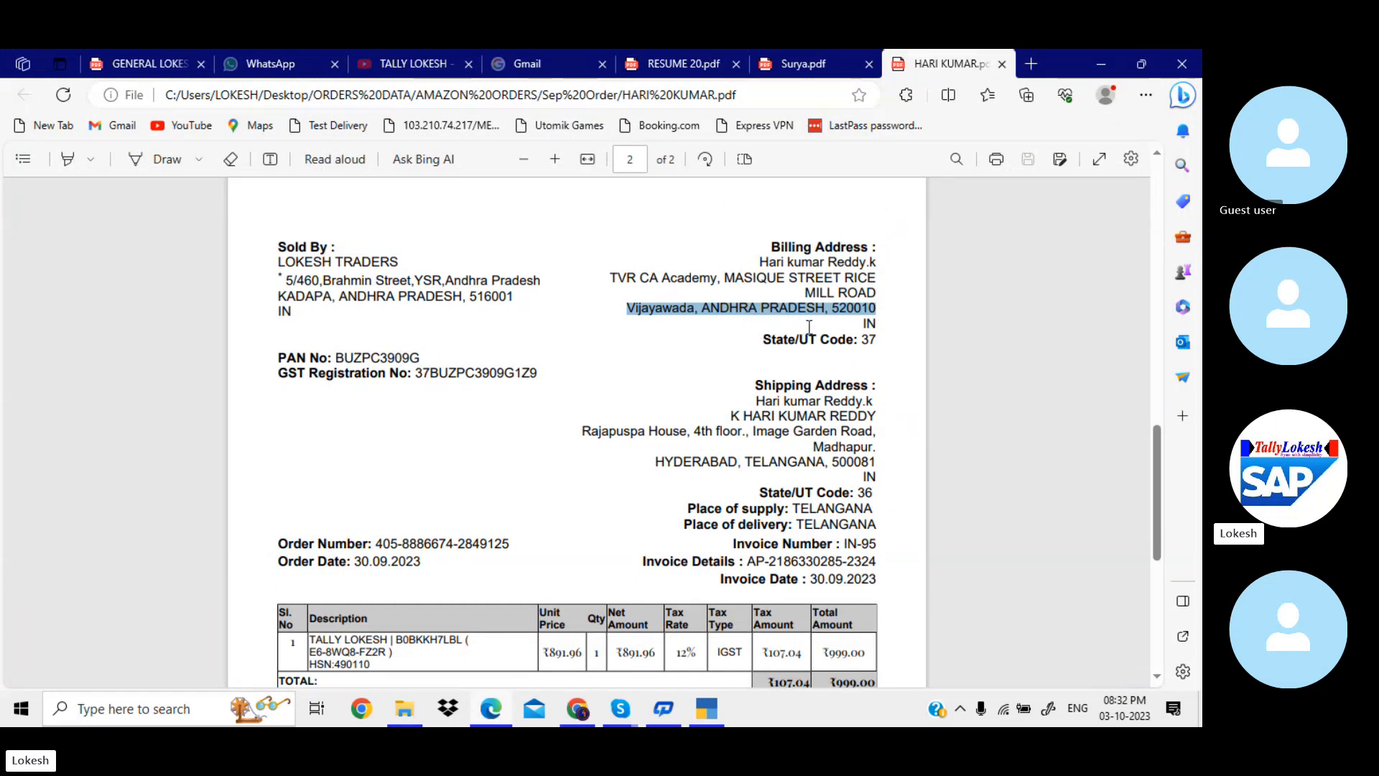
{"action": "left_click", "coordinate": [795, 467]}
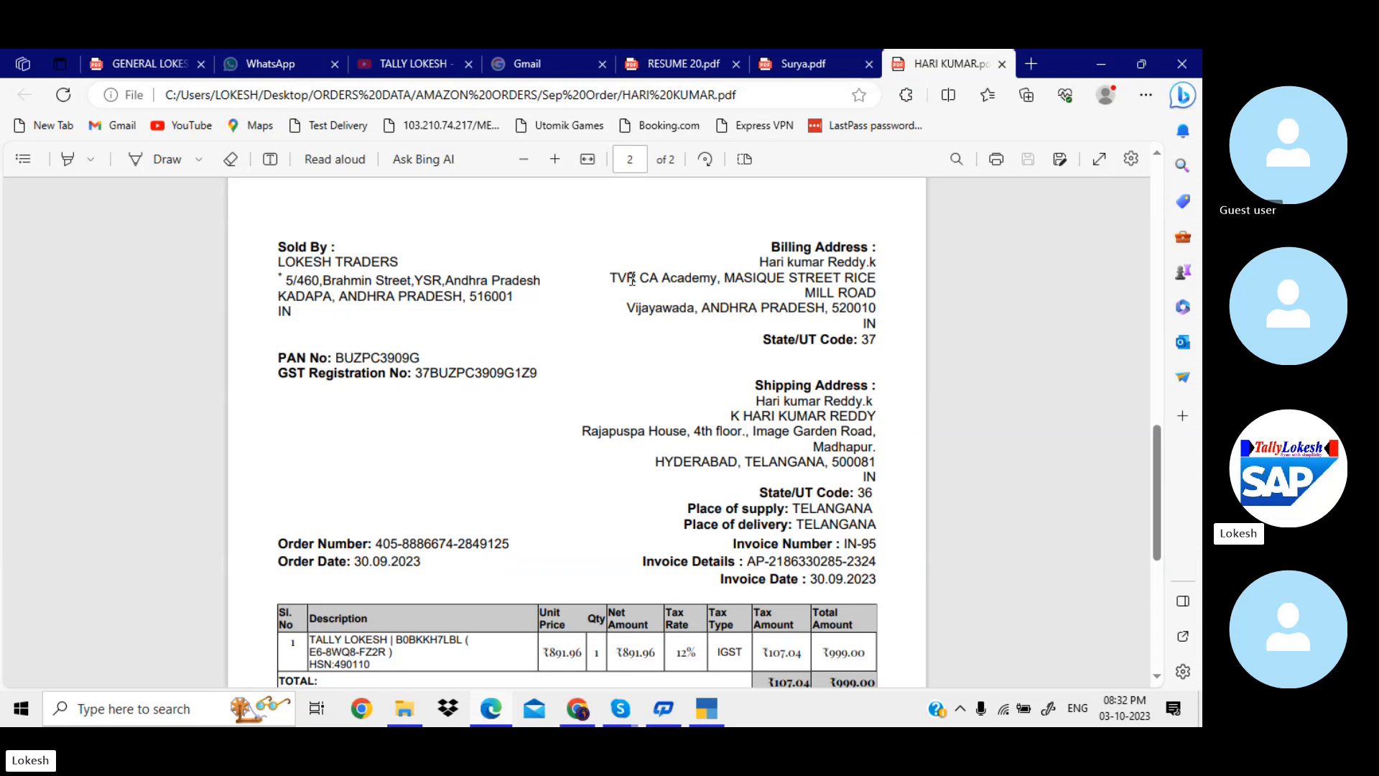
{"action": "left_click_drag", "start_coordinate": [619, 273], "coordinate": [841, 318]}
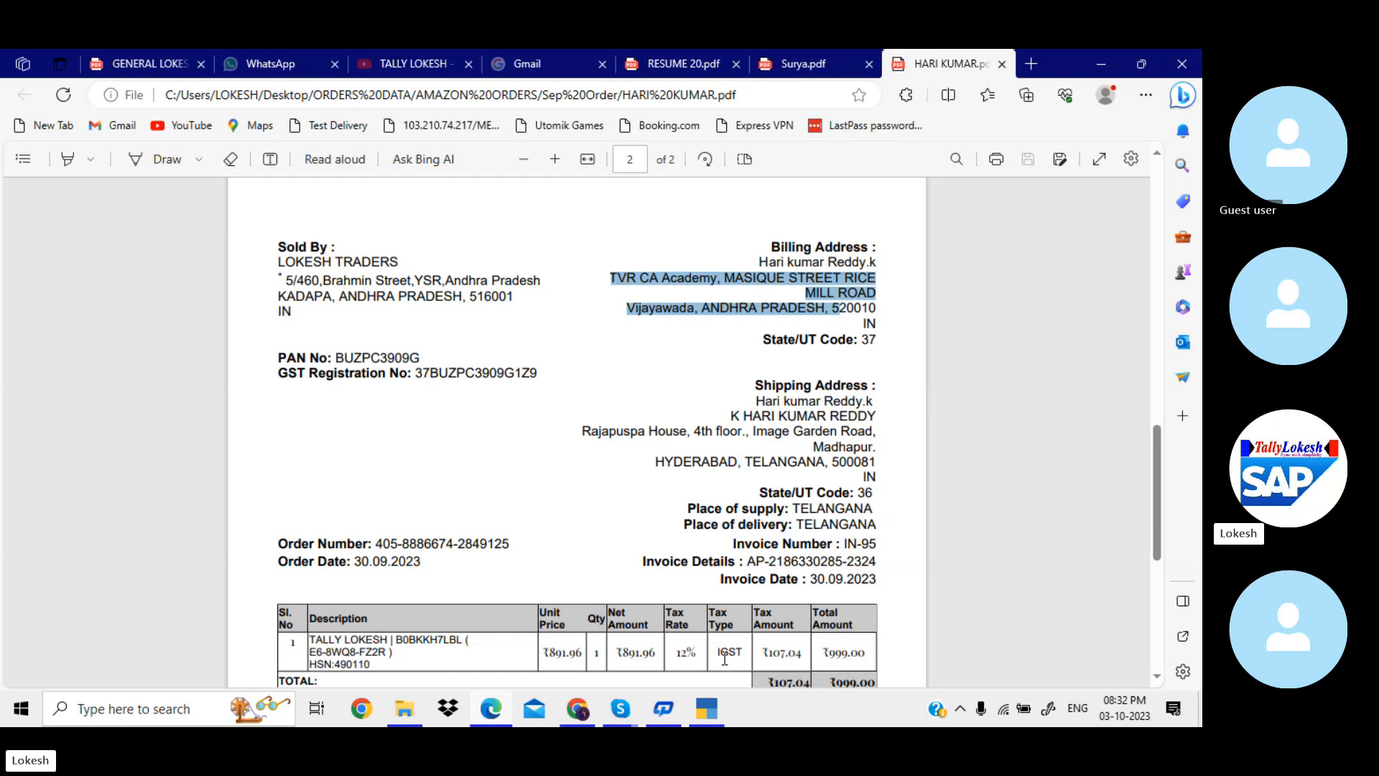
{"action": "scroll", "coordinate": [724, 657], "scroll_direction": "down", "scroll_amount": 1}
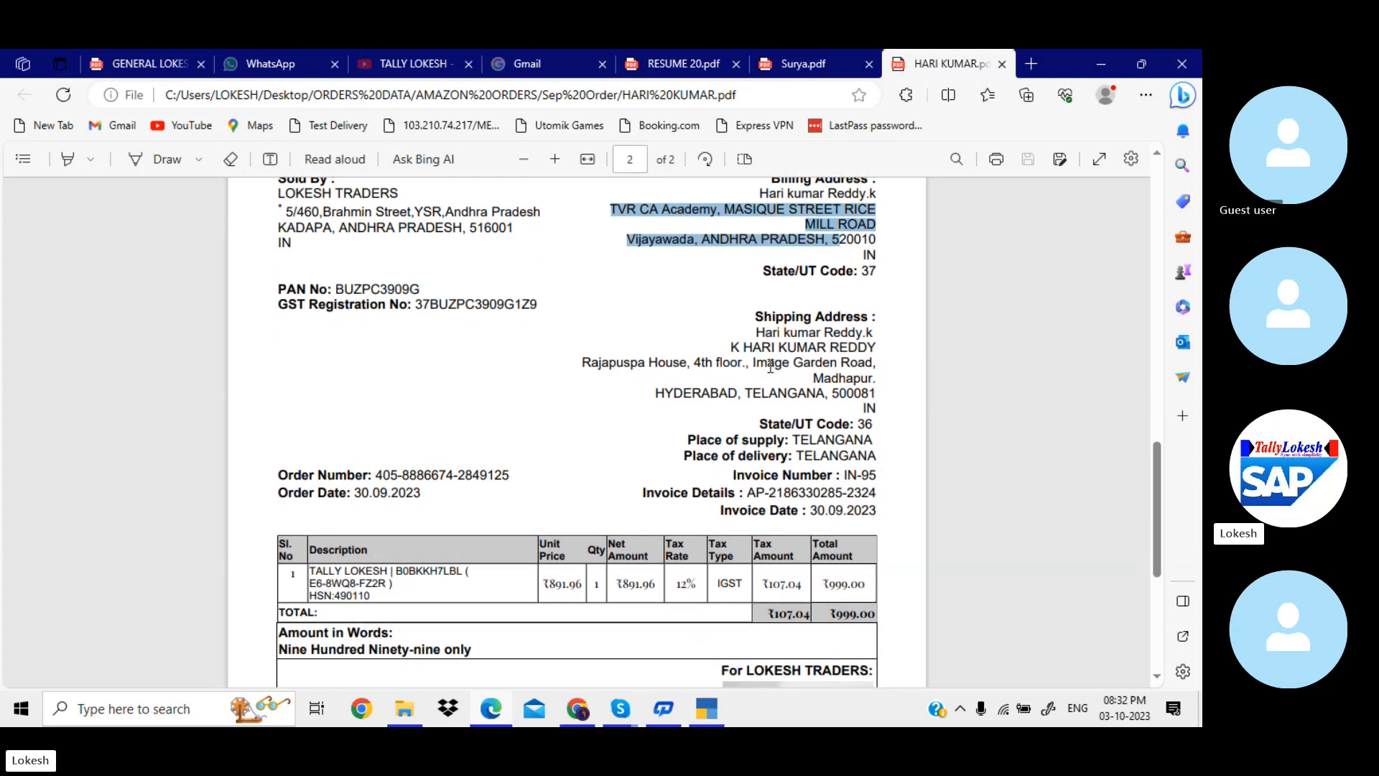
{"action": "left_click", "coordinate": [790, 380]}
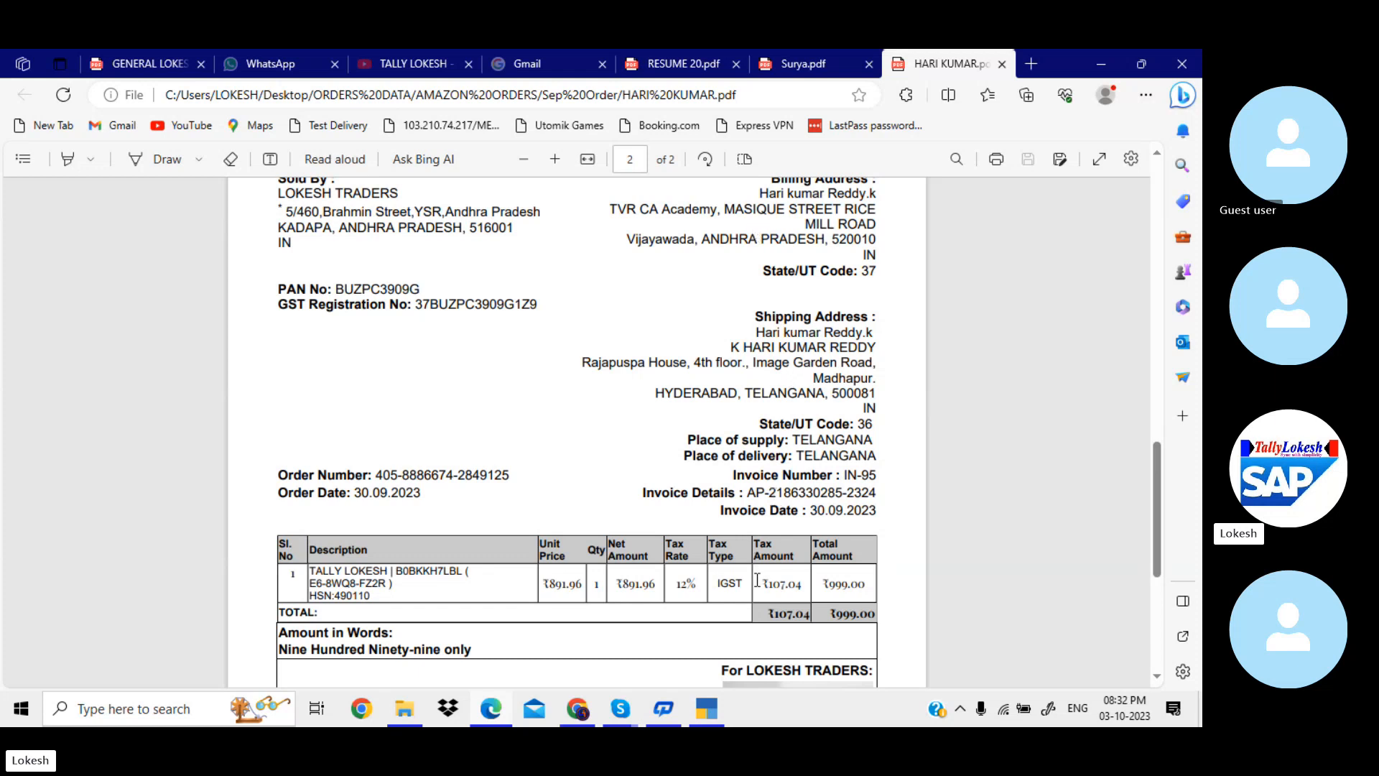
{"action": "key", "text": "alt+Tab"}
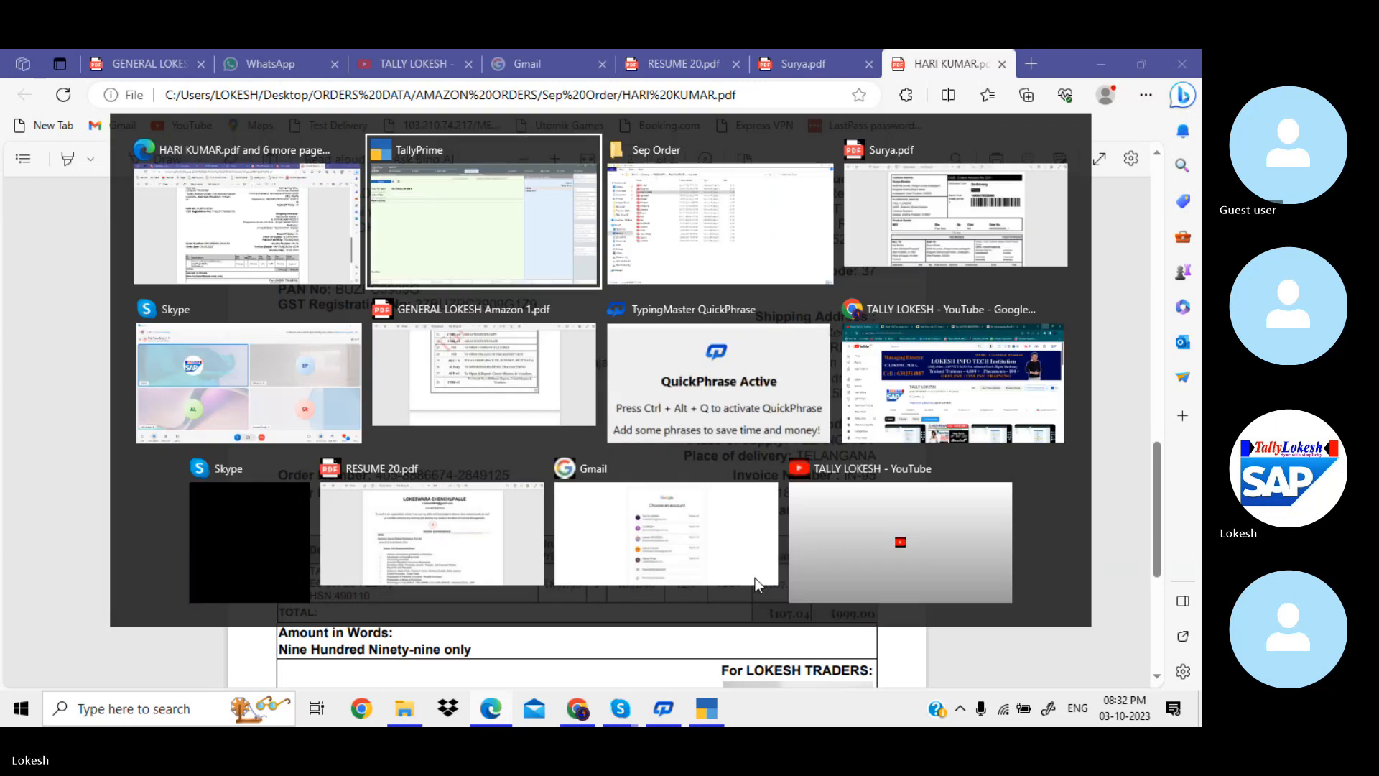
{"action": "key", "text": "Return"}
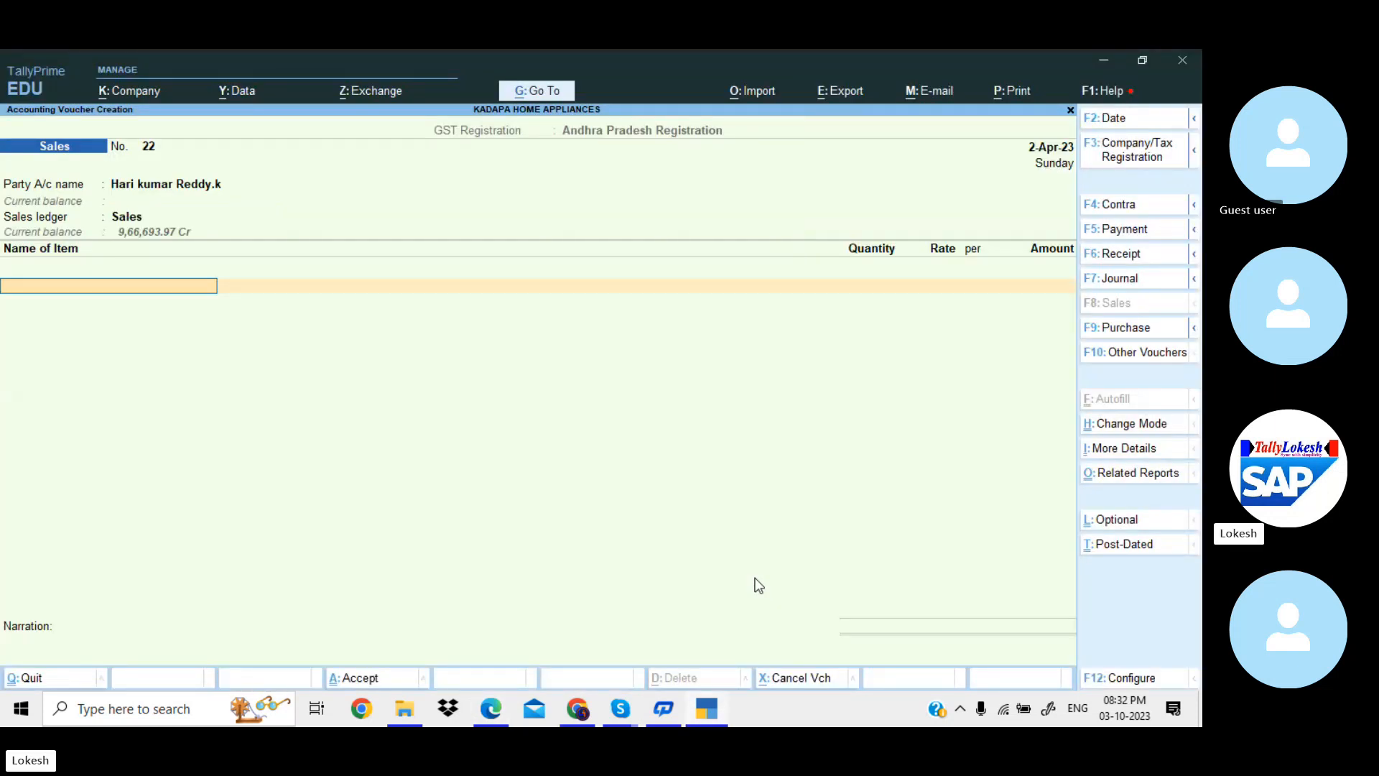
- Create a new stock item named Tally Lokesh from the voucher's item line and keep it under Primary
{"action": "key", "text": "alt+c"}
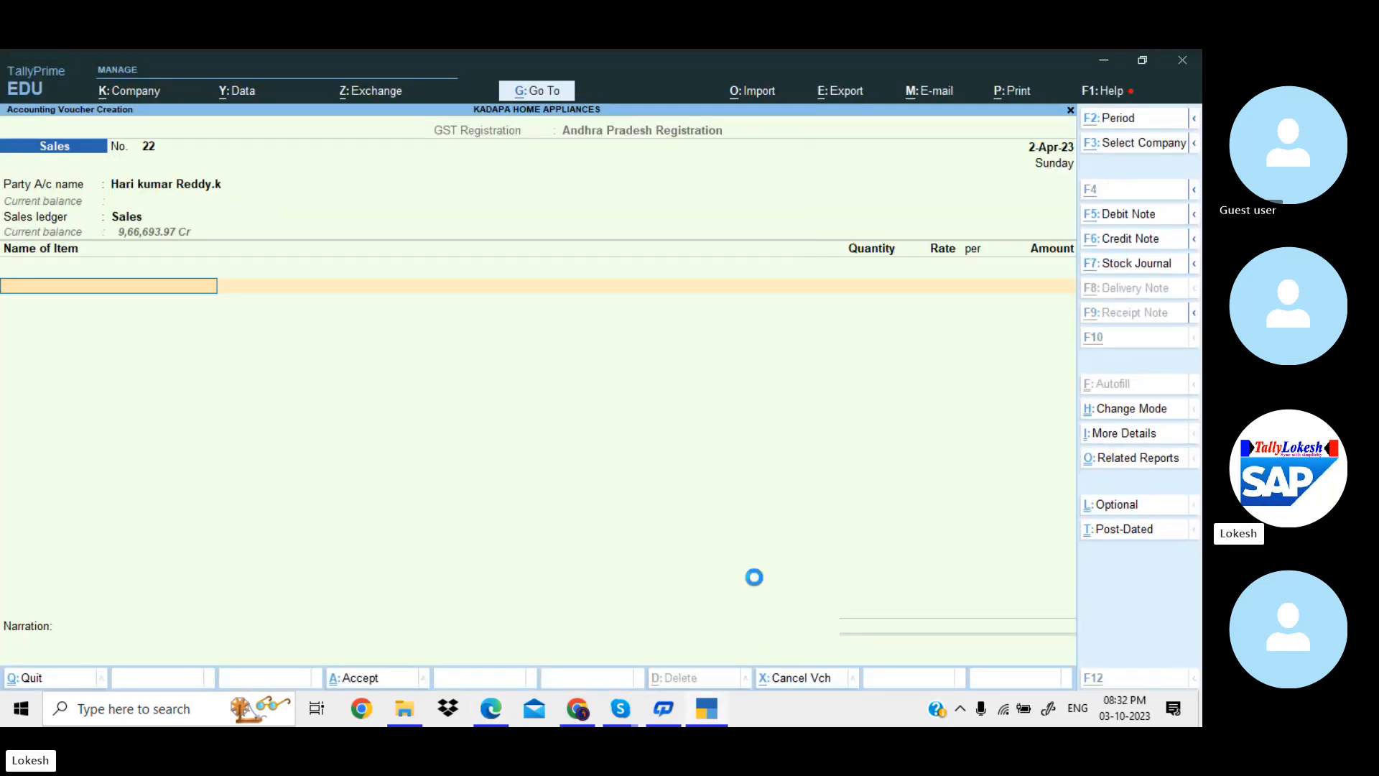
{"action": "type", "text": "Tally"}
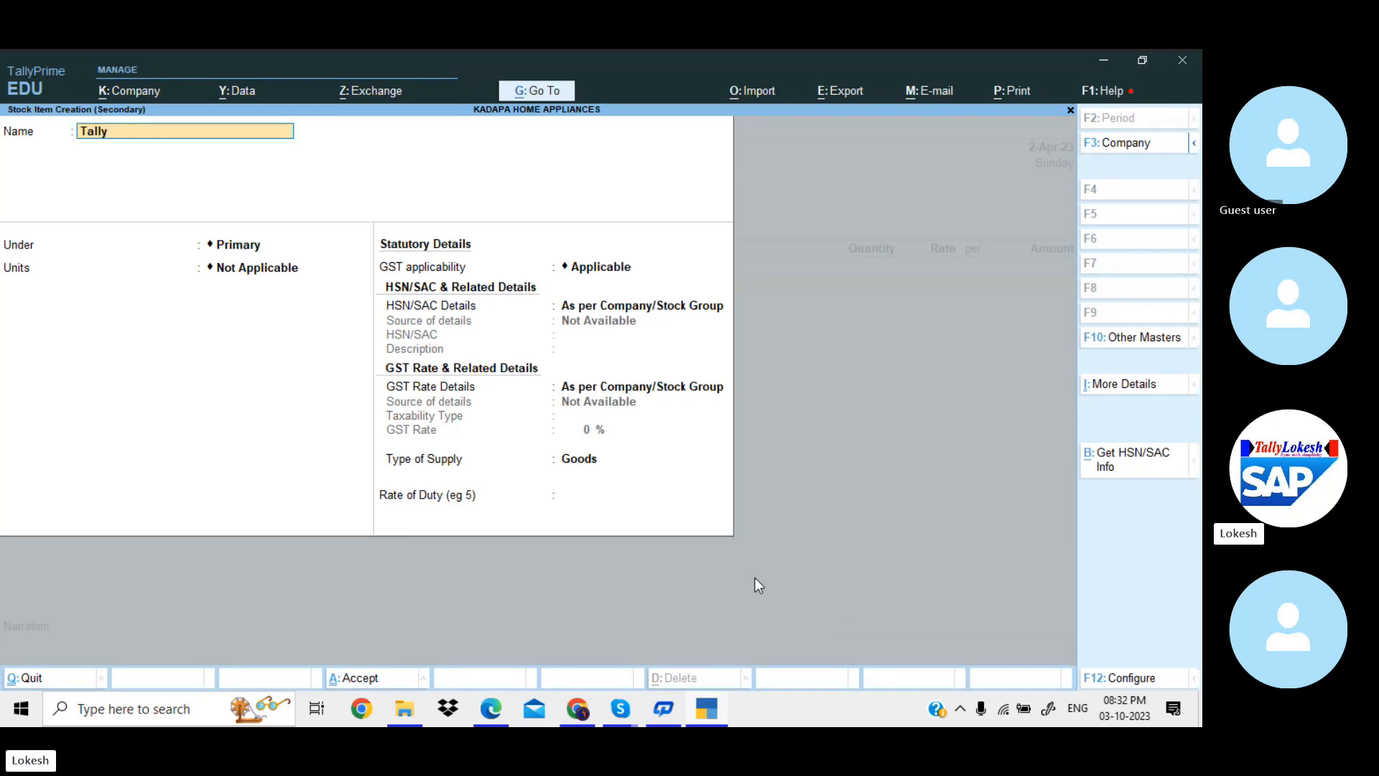
{"action": "type", "text": " Loke"}
{"action": "key", "text": "BackSpace"}
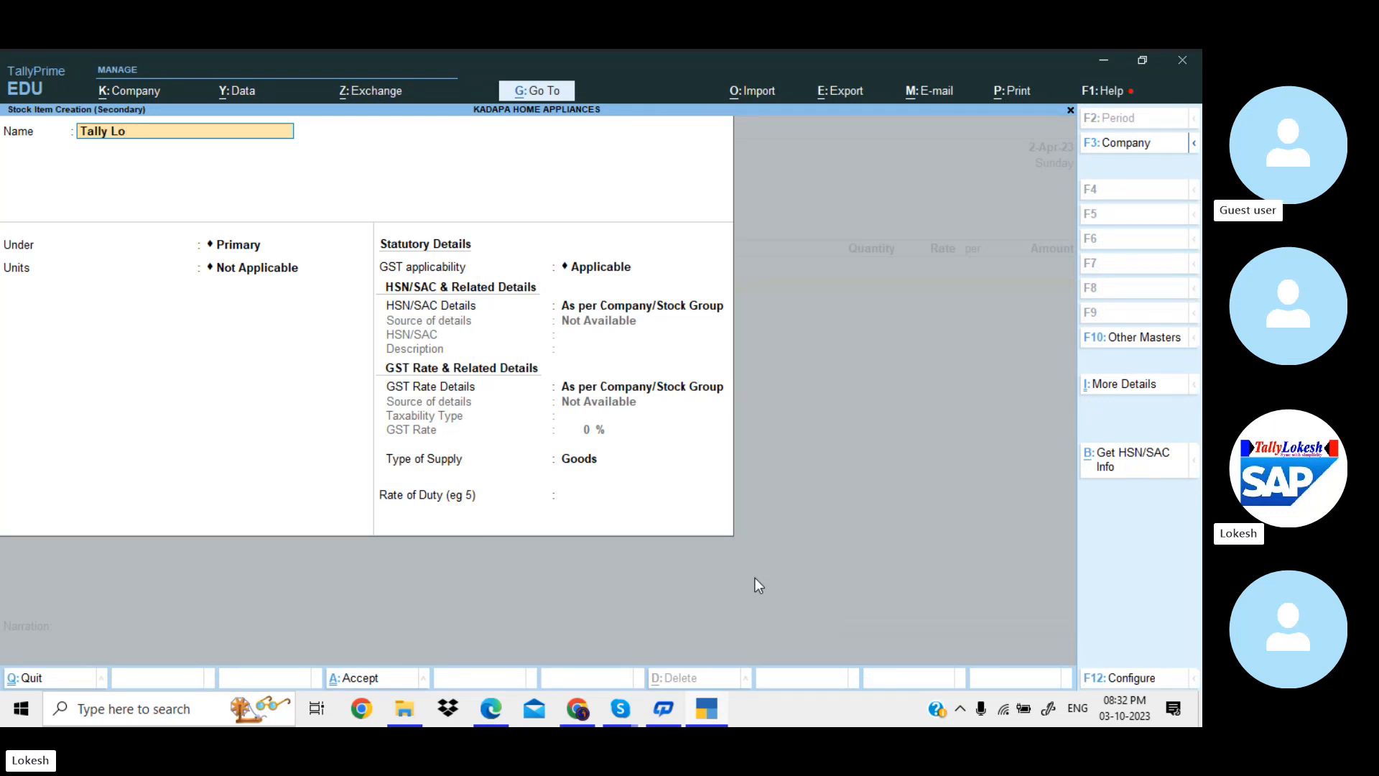
{"action": "type", "text": "kesh"}
{"action": "key", "text": "Return"}
{"action": "key", "text": "Return"}
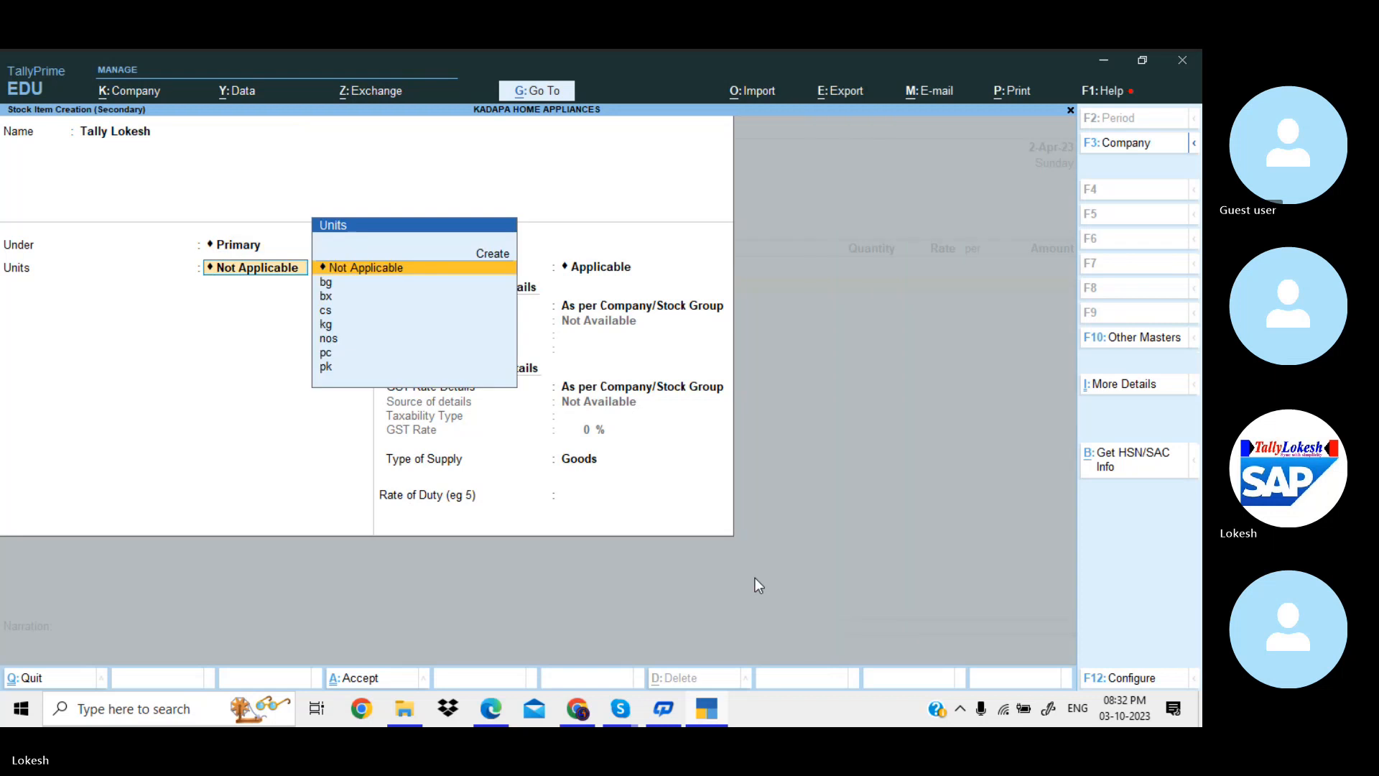
- Set the stock item's unit to nos without alternate units and keep GST applicability at Applicable
{"action": "key", "text": "Down"}
{"action": "key", "text": "Down"}
{"action": "key", "text": "Down"}
{"action": "key", "text": "Down"}
{"action": "key", "text": "Down"}
{"action": "key", "text": "Return"}
{"action": "key", "text": "Return"}
{"action": "key", "text": "Return"}
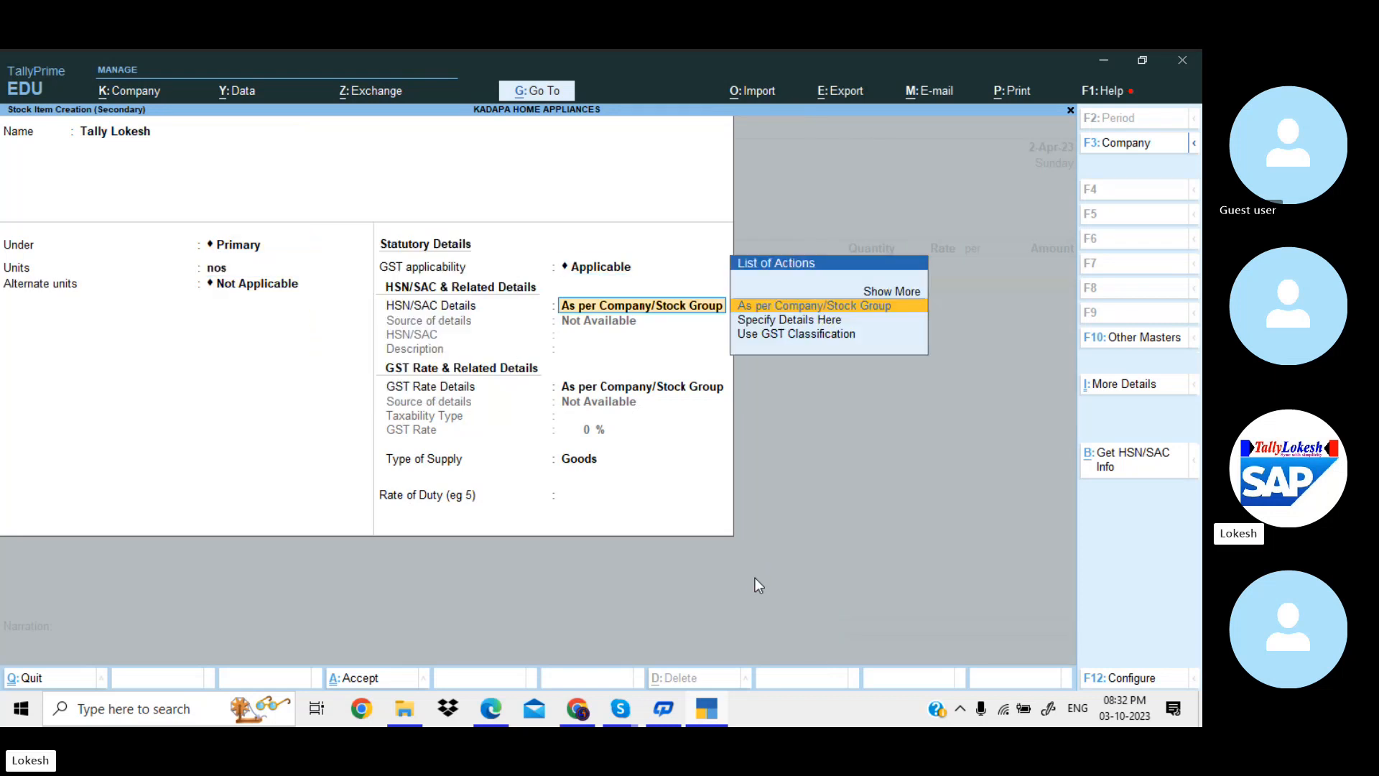
- Specify the item's HSN/SAC details directly, entering the code 490110 from the invoice PDF and leaving the description blank
{"action": "key", "text": "Down"}
{"action": "key", "text": "Return"}
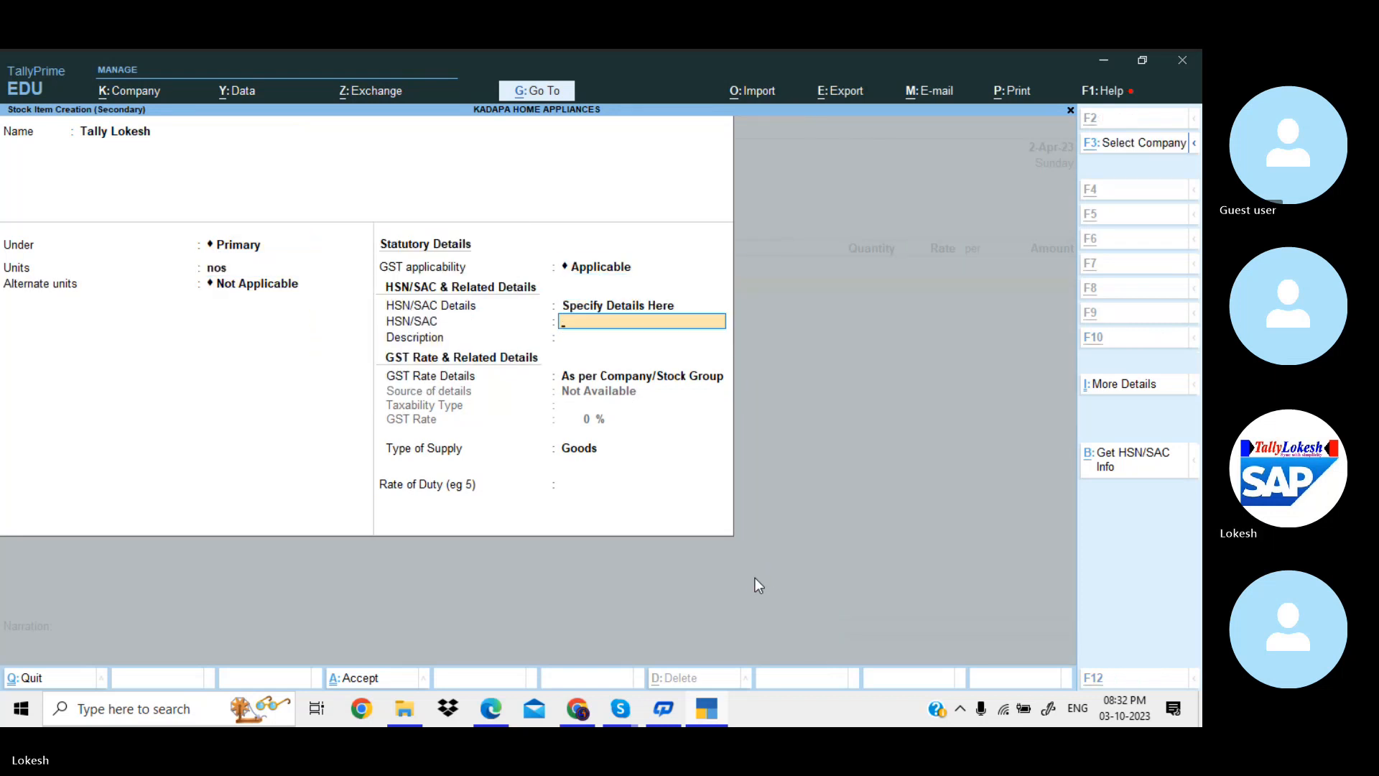
{"action": "key", "text": "alt+Tab"}
{"action": "scroll", "coordinate": [755, 578], "scroll_direction": "down", "scroll_amount": 2}
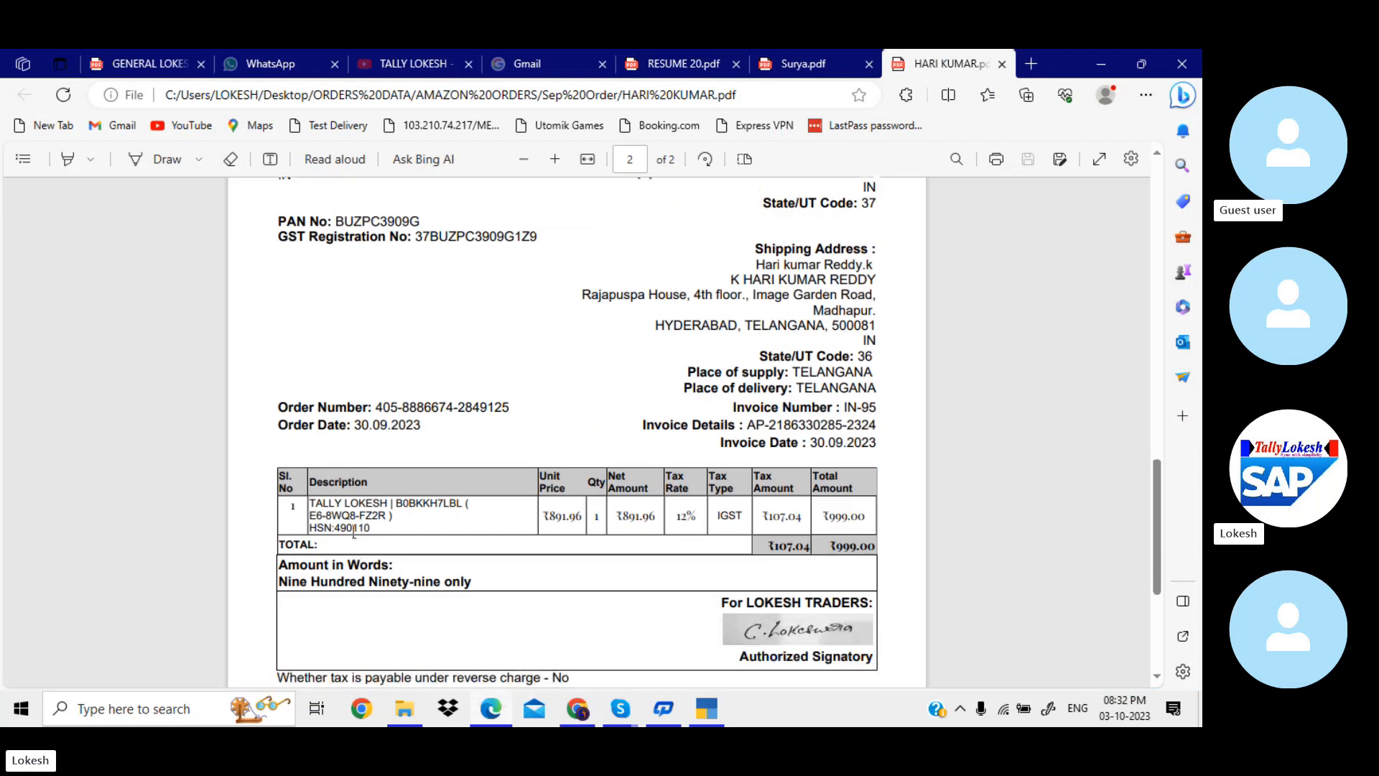
{"action": "key", "text": "alt+Tab"}
{"action": "type", "text": "490110"}
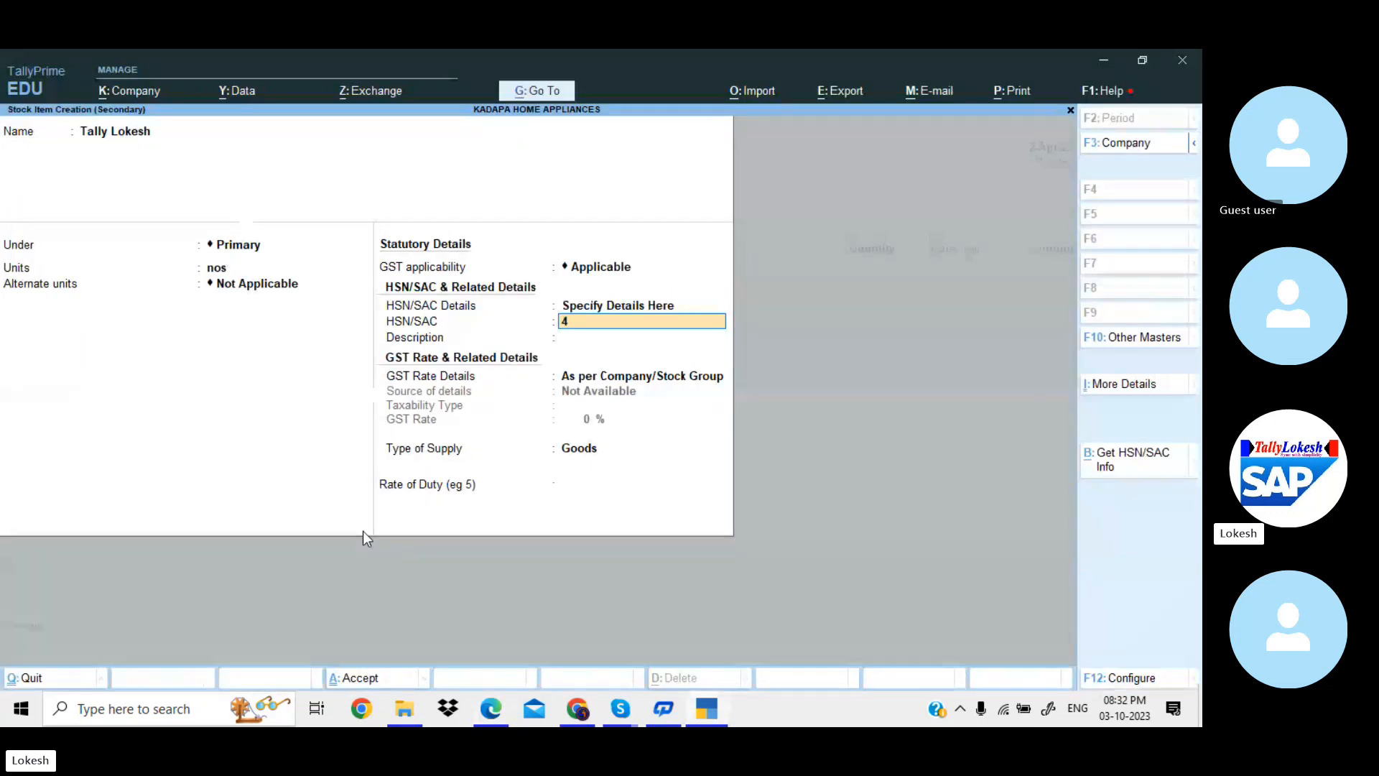
{"action": "key", "text": "Return"}
{"action": "key", "text": "Return"}
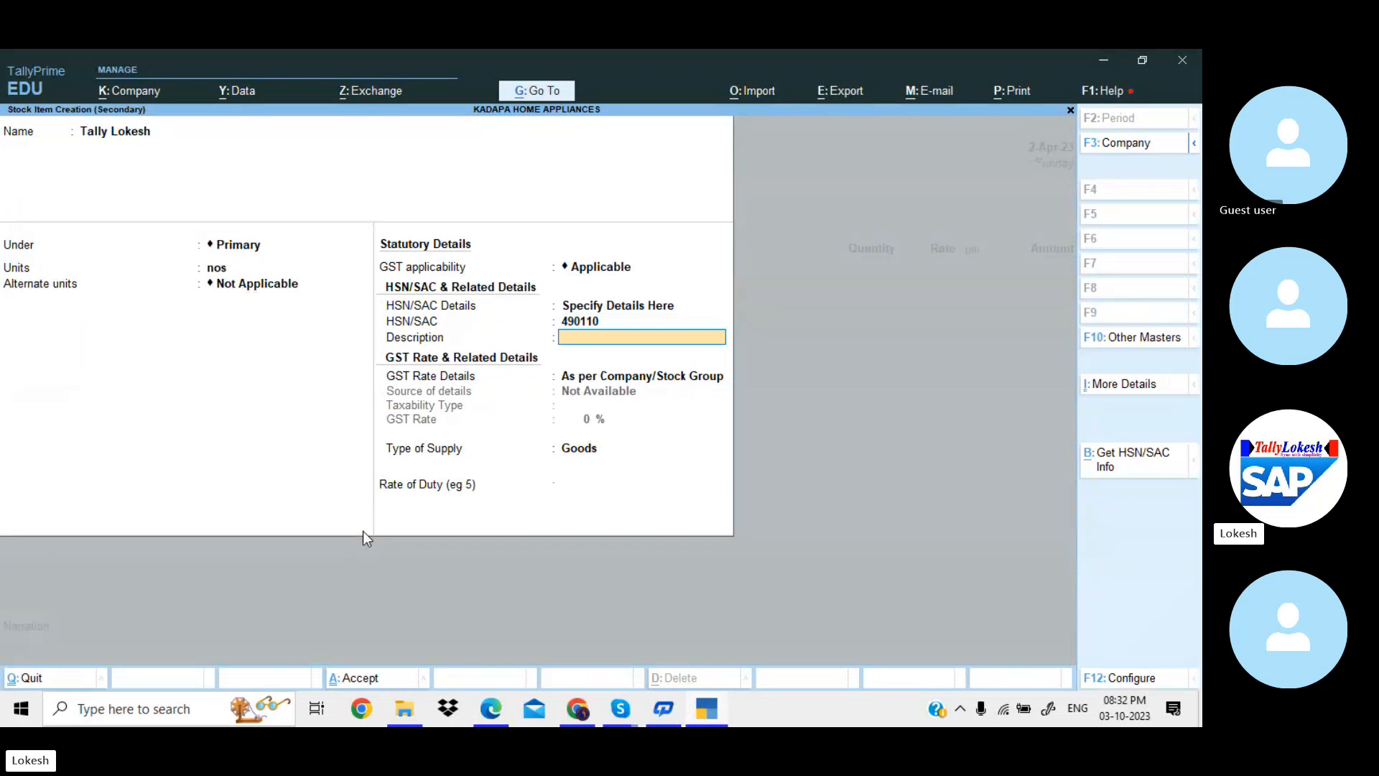
- Specify the item's GST rate directly as Taxable at 12%, keep the supply type Goods, and accept the stock item
{"action": "key", "text": "Down"}
{"action": "key", "text": "Return"}
{"action": "key", "text": "Return"}
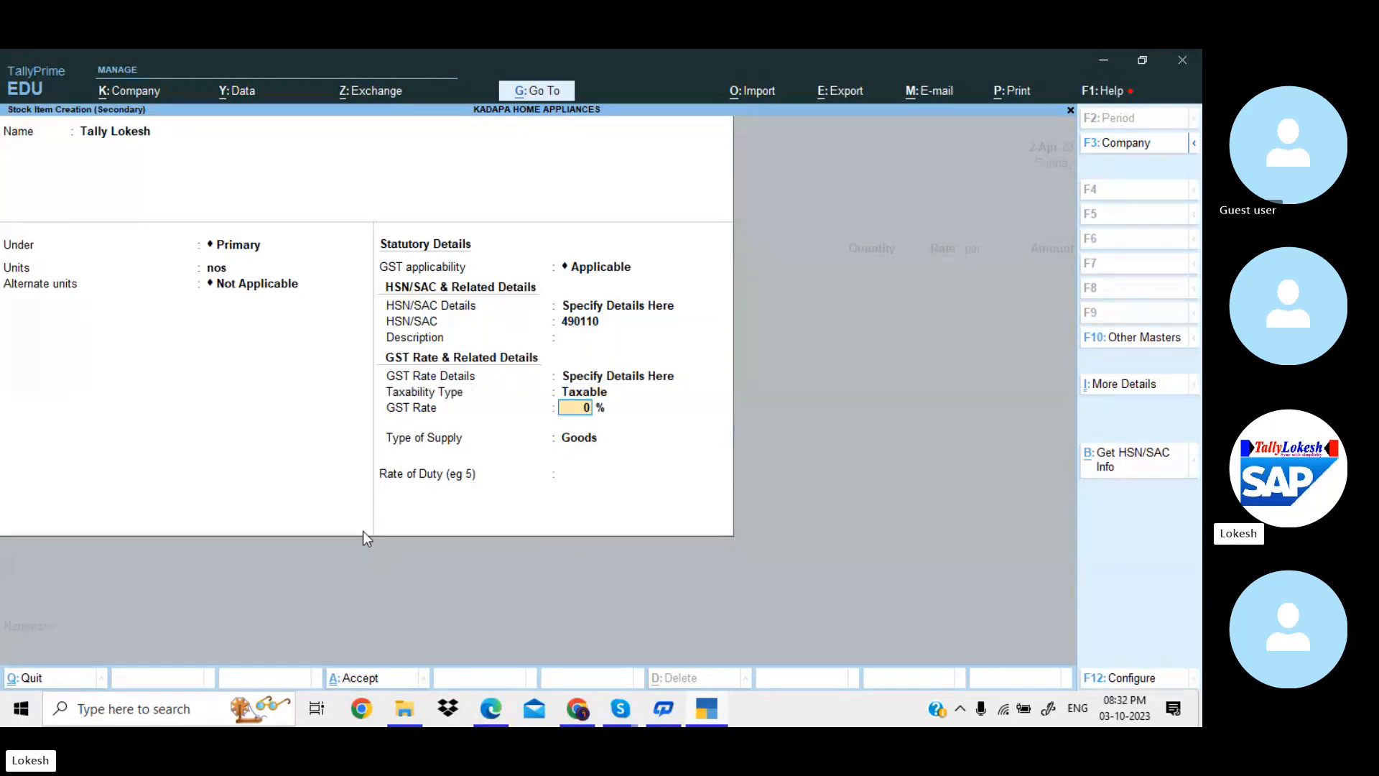
{"action": "type", "text": "12"}
{"action": "key", "text": "Return"}
{"action": "key", "text": "Return"}
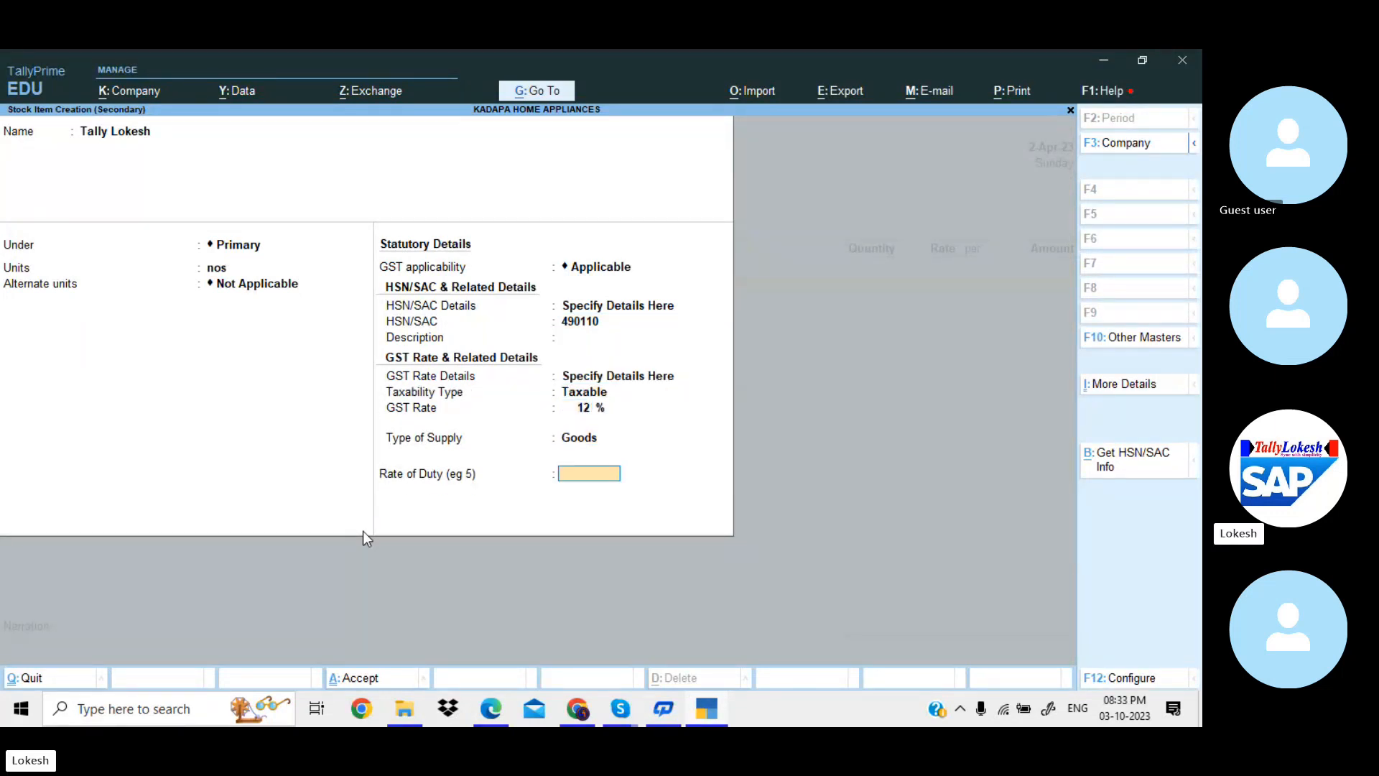
{"action": "key", "text": "Return"}
{"action": "key", "text": "Return"}
- Set the Tally Lokesh quantity to 1 nos and check the item's price in the invoice PDF
{"action": "type", "text": "1"}
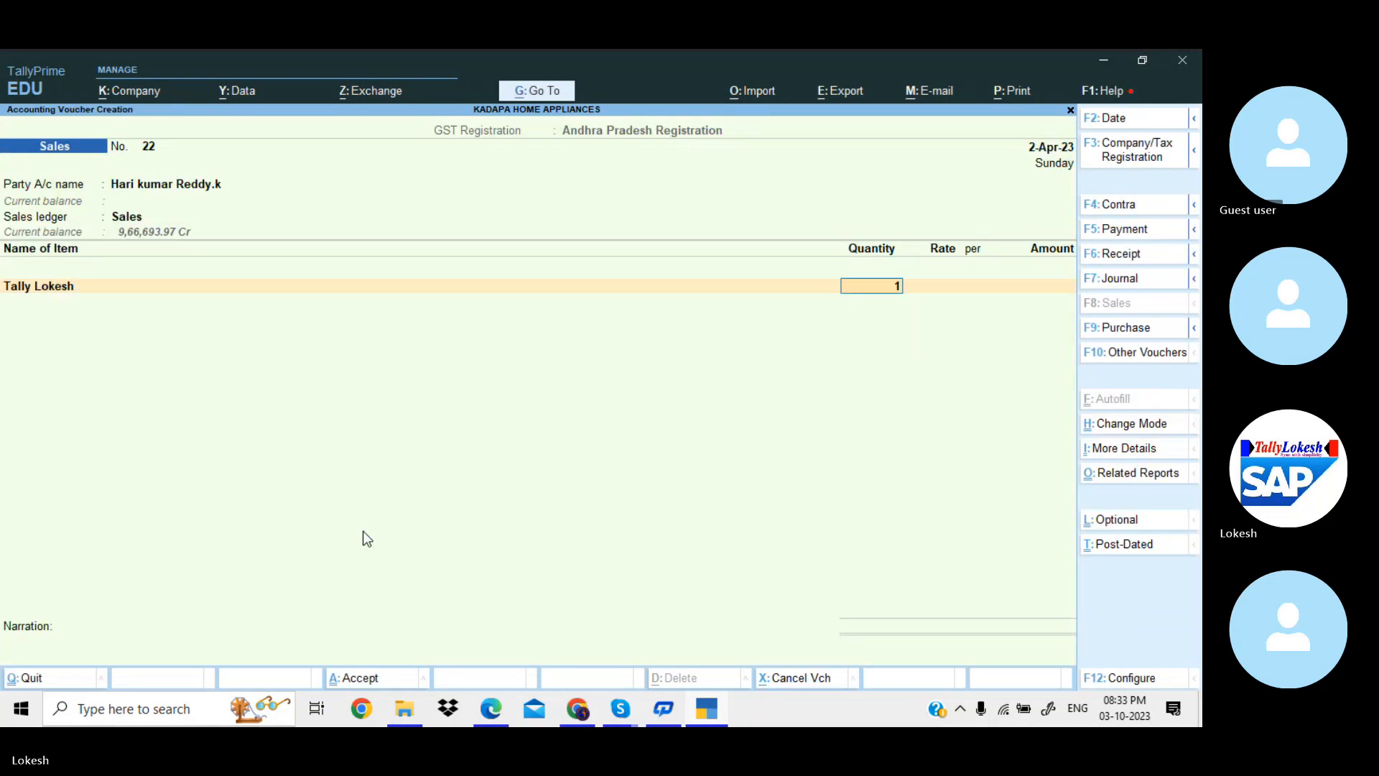
{"action": "key", "text": "Return"}
{"action": "key", "text": "Return"}
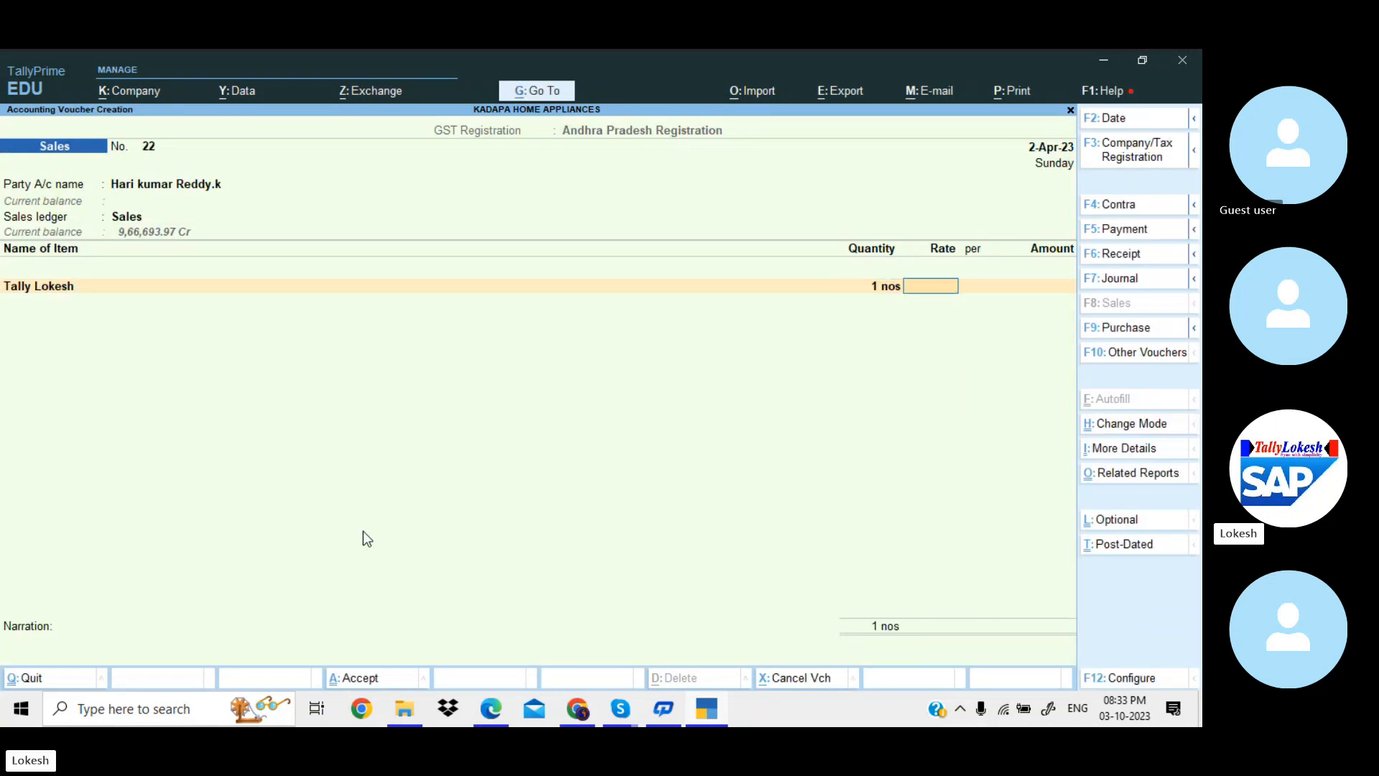
{"action": "key", "text": "alt+Tab"}
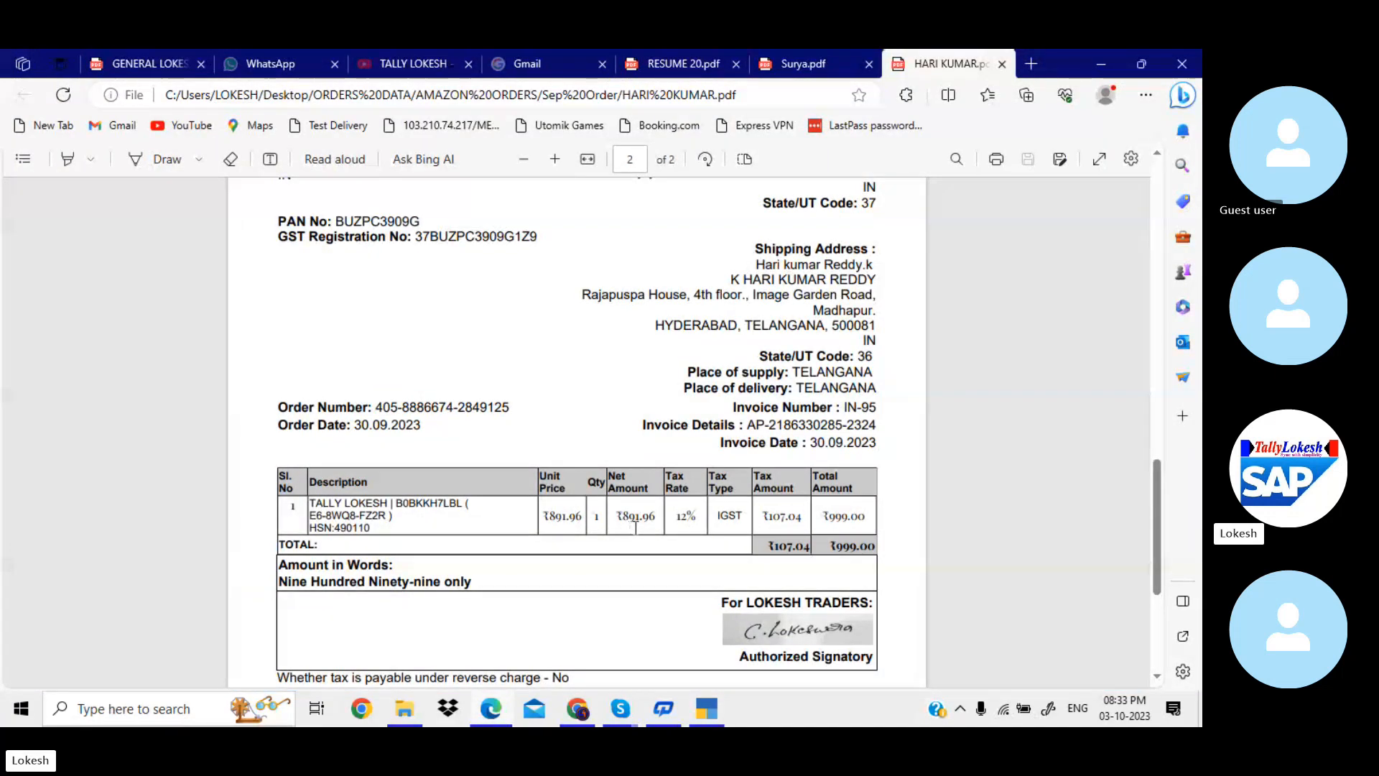
{"action": "key", "text": "alt+Tab"}
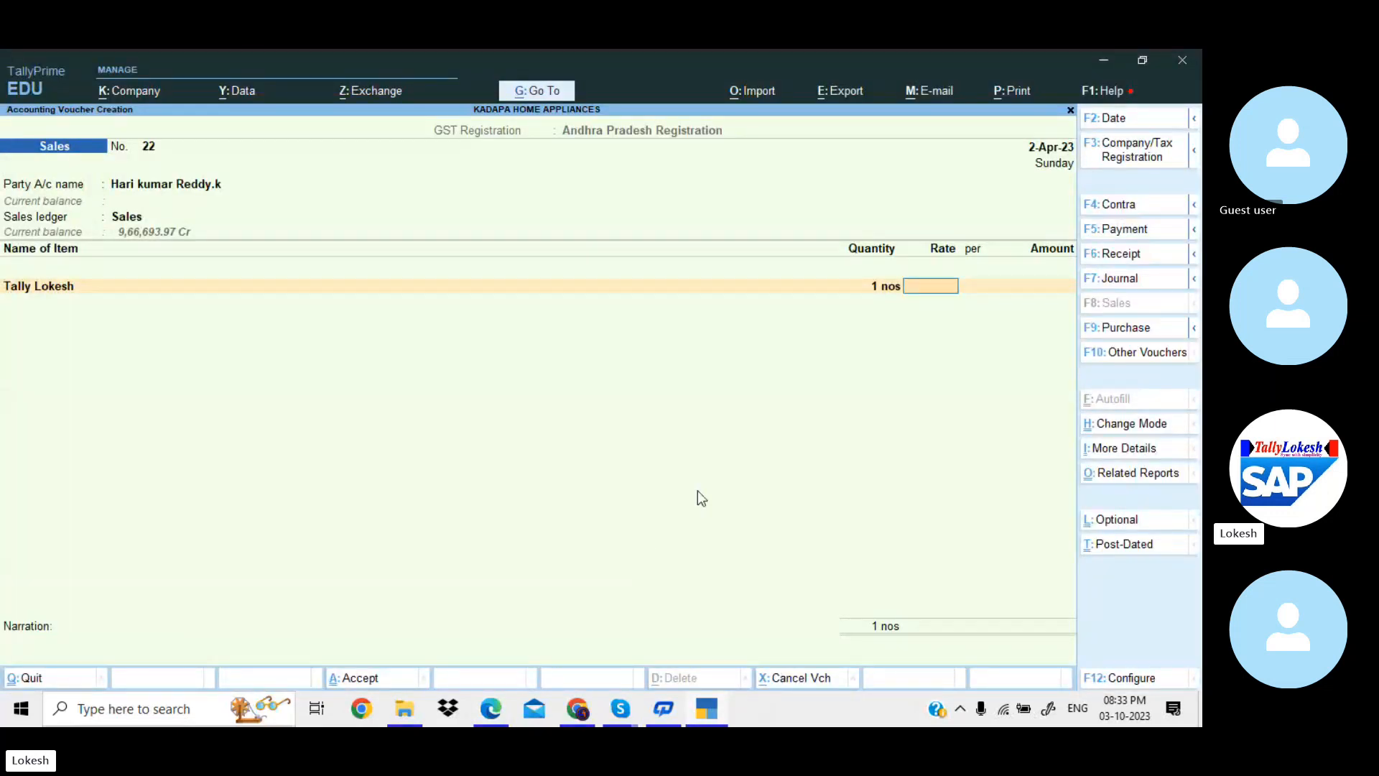
- Configure the voucher to provide rates inclusive of tax for stock items and accept the configuration
{"action": "left_click", "coordinate": [1140, 679]}
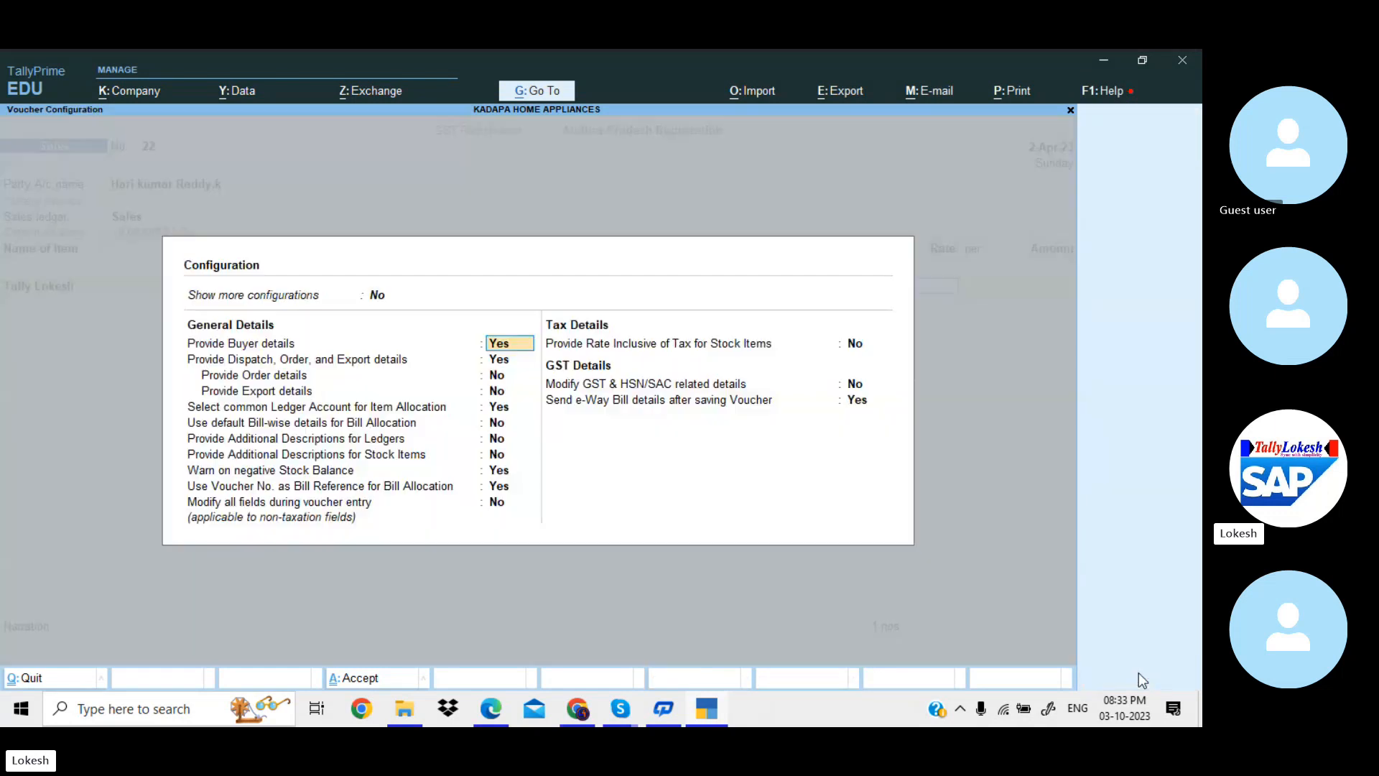
{"action": "left_click", "coordinate": [854, 345]}
{"action": "type", "text": "y"}
{"action": "key", "text": "Return"}
{"action": "key", "text": "Return"}
{"action": "key", "text": "Return"}
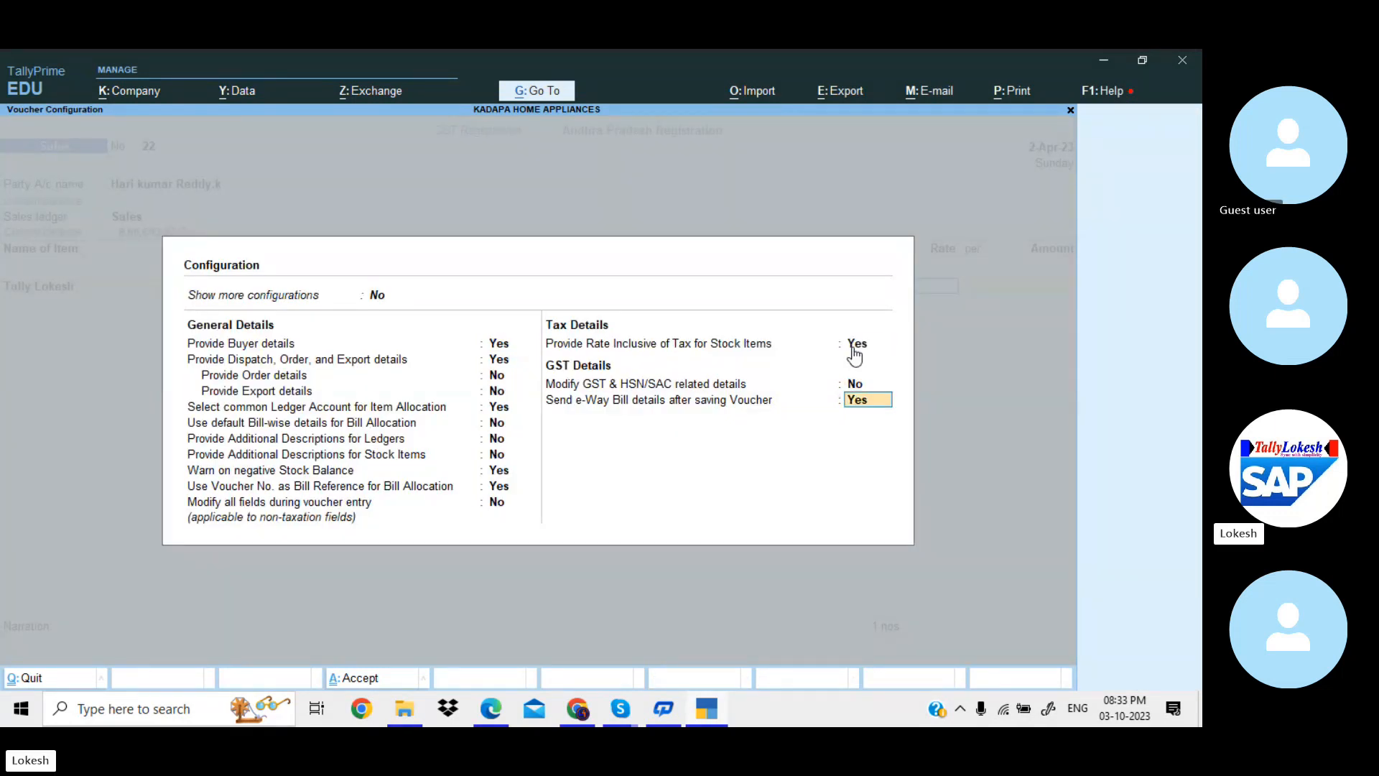
- Enter 999 as the item's tax-inclusive rate, compare it with the invoice PDF, and accept the item line
{"action": "type", "text": "999"}
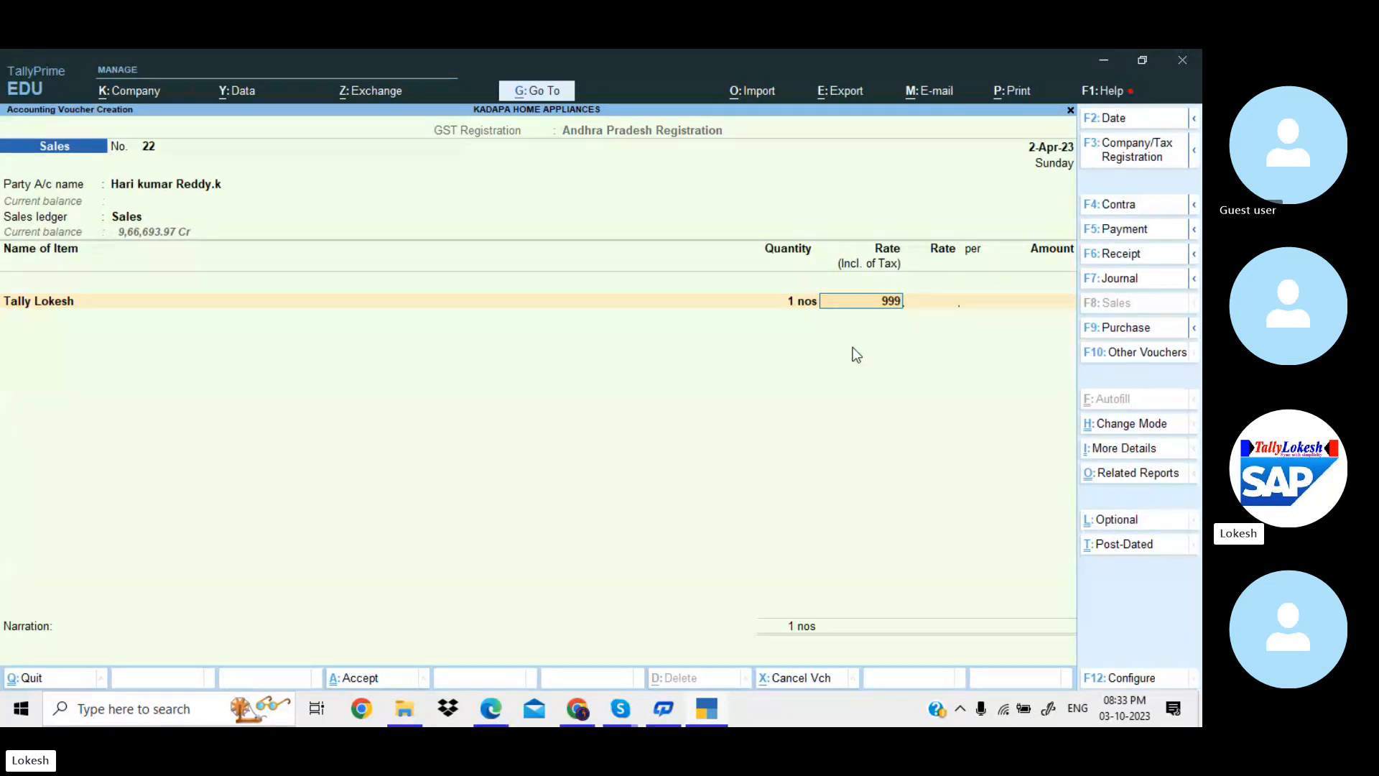
{"action": "key", "text": "alt+Tab"}
{"action": "key", "text": "alt+Tab"}
{"action": "key", "text": "Return"}
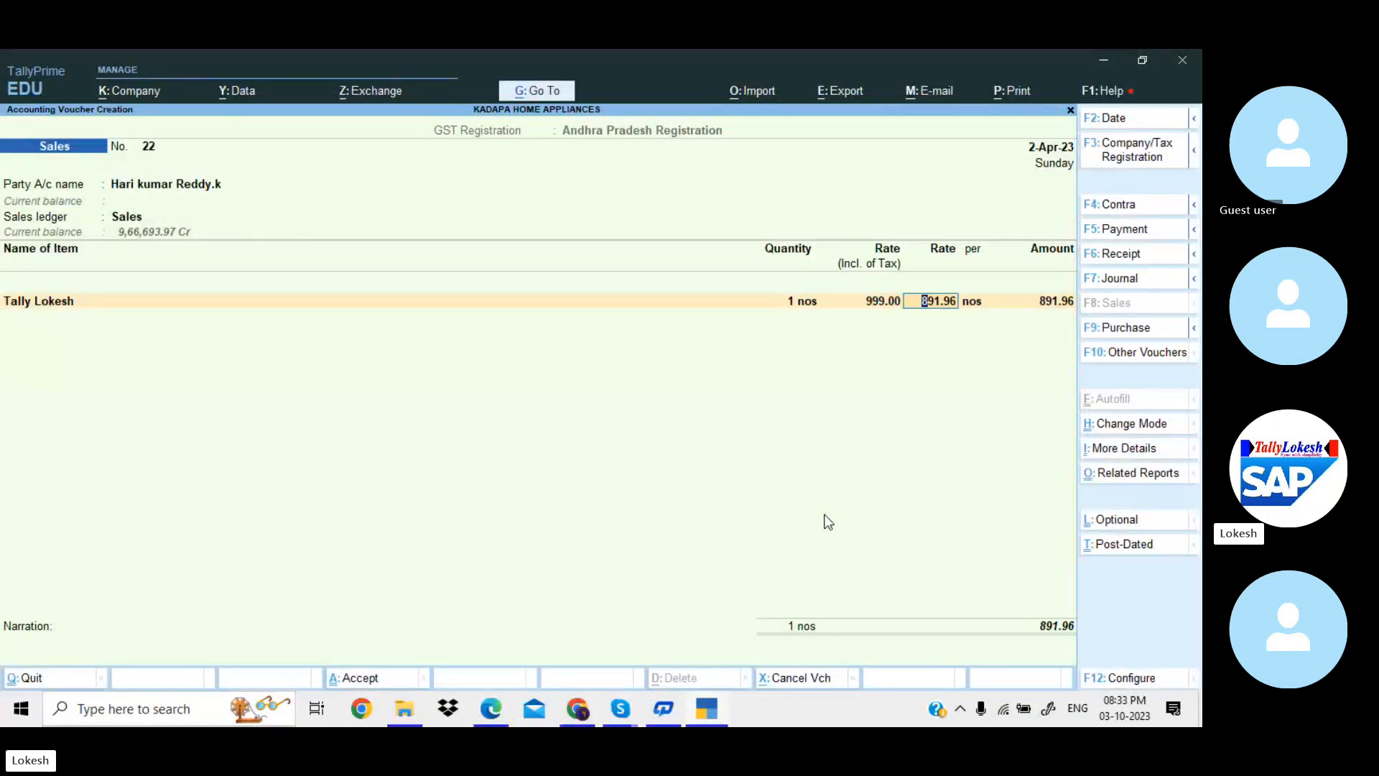
{"action": "key", "text": "Return"}
{"action": "key", "text": "Return"}
{"action": "key", "text": "Return"}
{"action": "key", "text": "Return"}
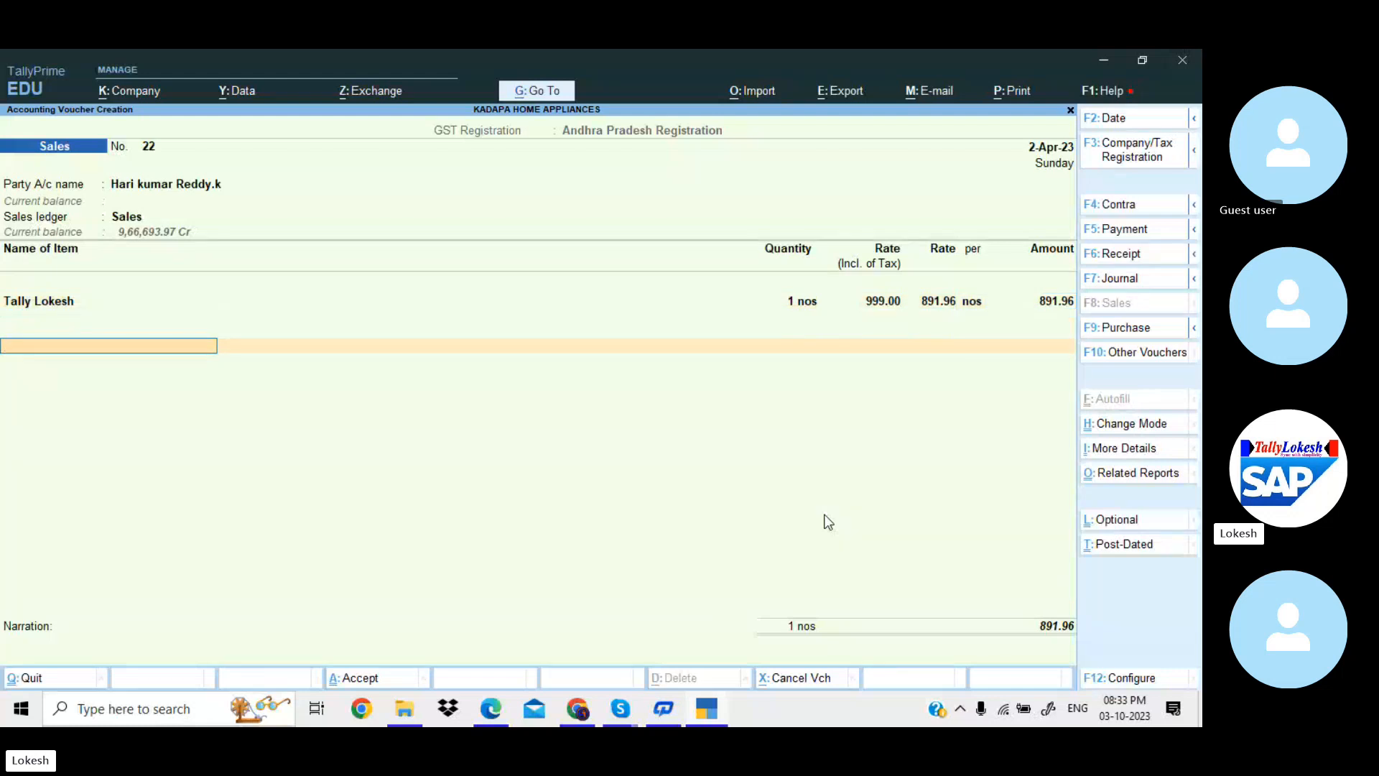
- Add the CGST and SGST ledgers below the item line with their calculated tax amounts
{"action": "type", "text": "cg"}
{"action": "key", "text": "Return"}
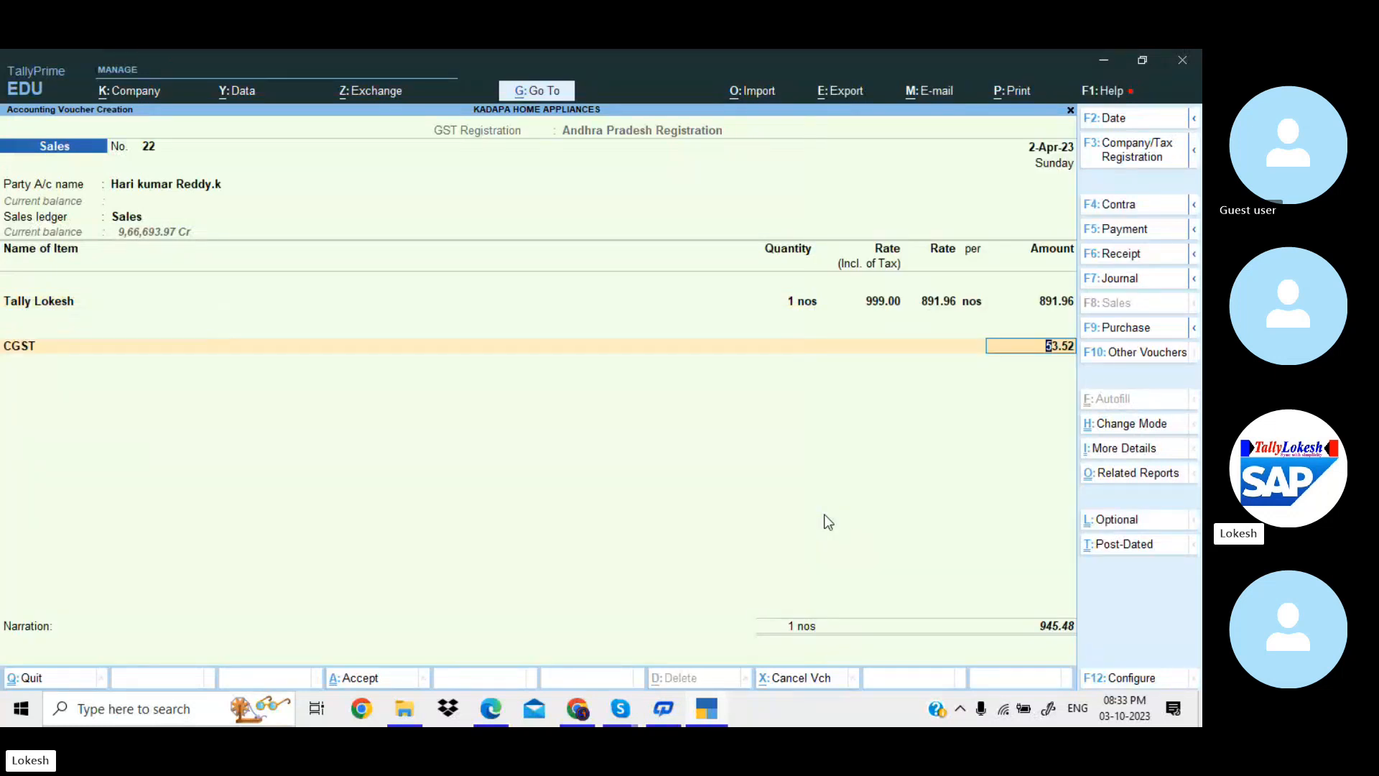
{"action": "key", "text": "Return"}
{"action": "type", "text": "sg"}
{"action": "key", "text": "Return"}
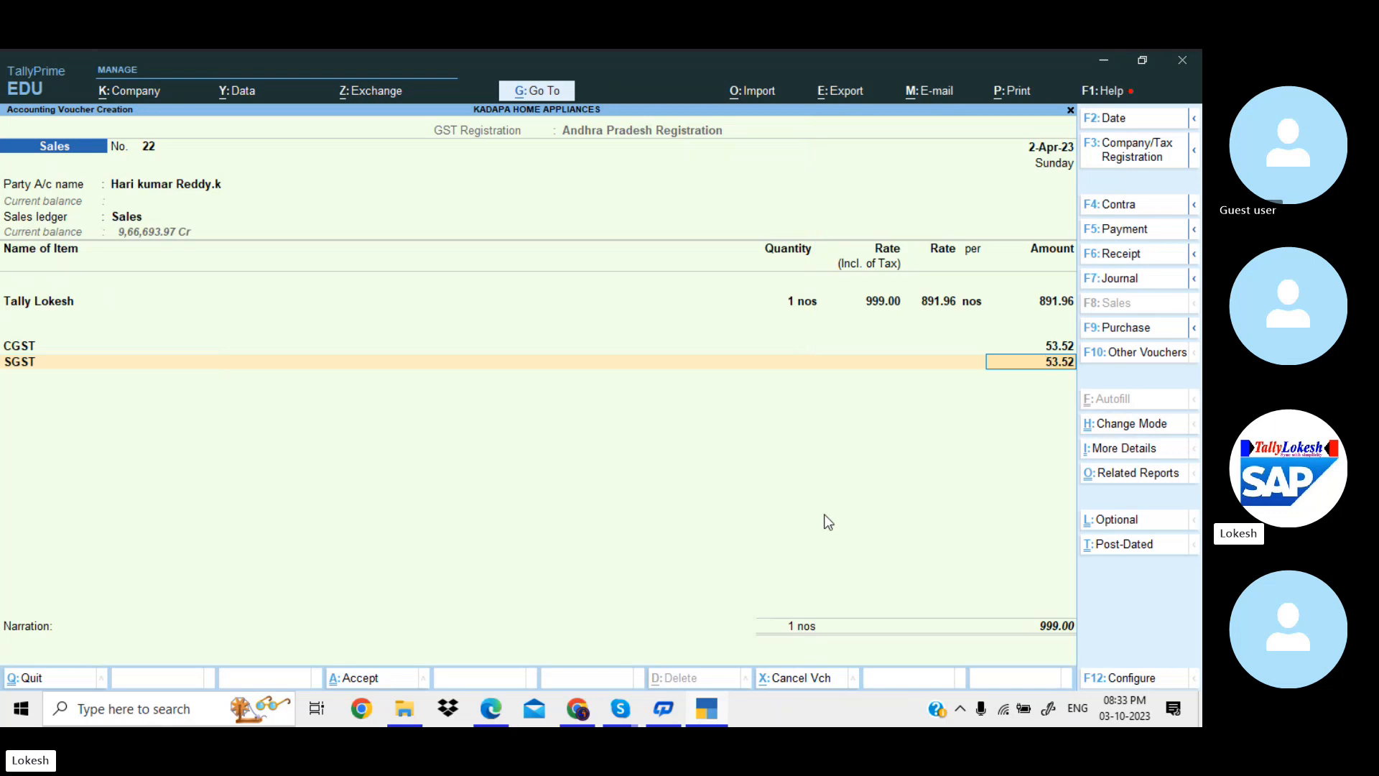
- Try to remove the CGST and SGST lines from the voucher and enter the IGST ledger instead
{"action": "key", "text": "BackSpace"}
{"action": "key", "text": "BackSpace"}
{"action": "key", "text": "BackSpace"}
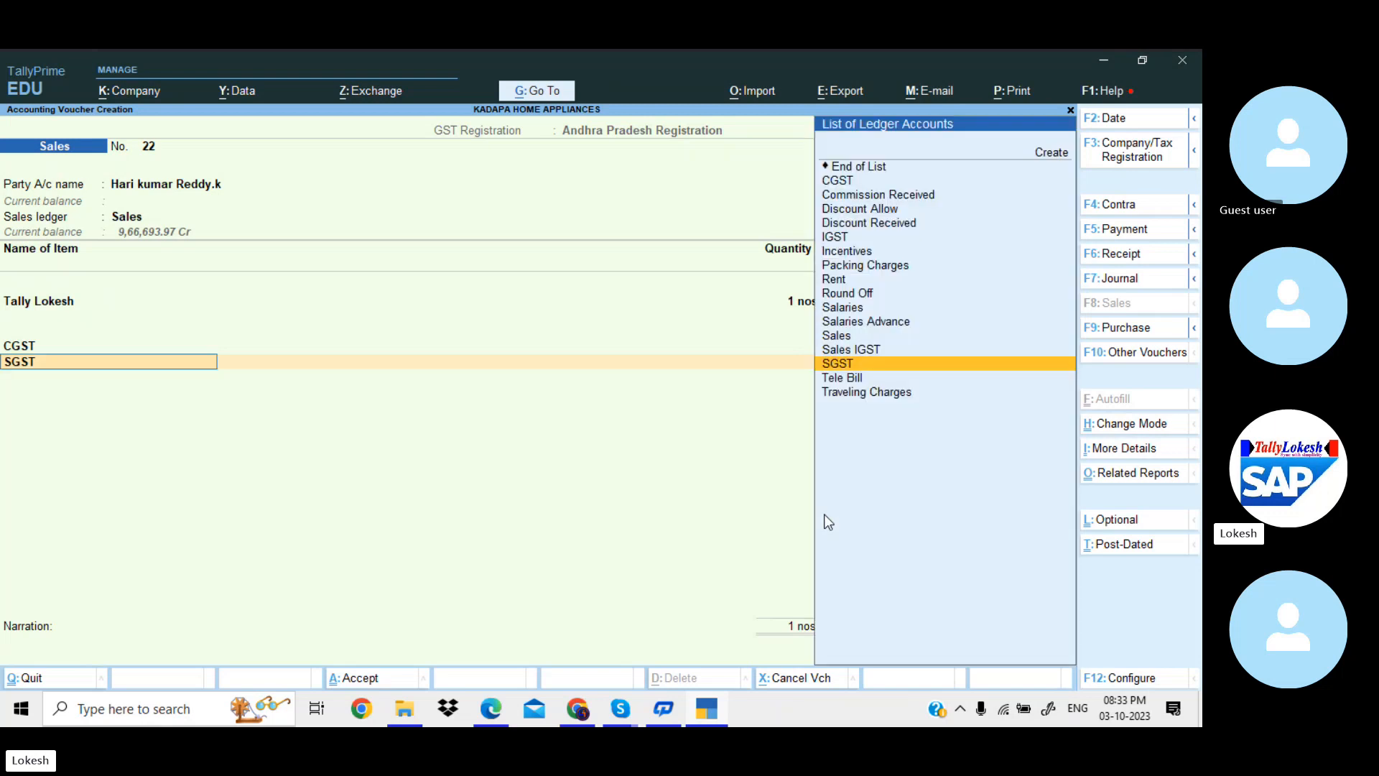
{"action": "key", "text": "Up"}
{"action": "key", "text": "Return"}
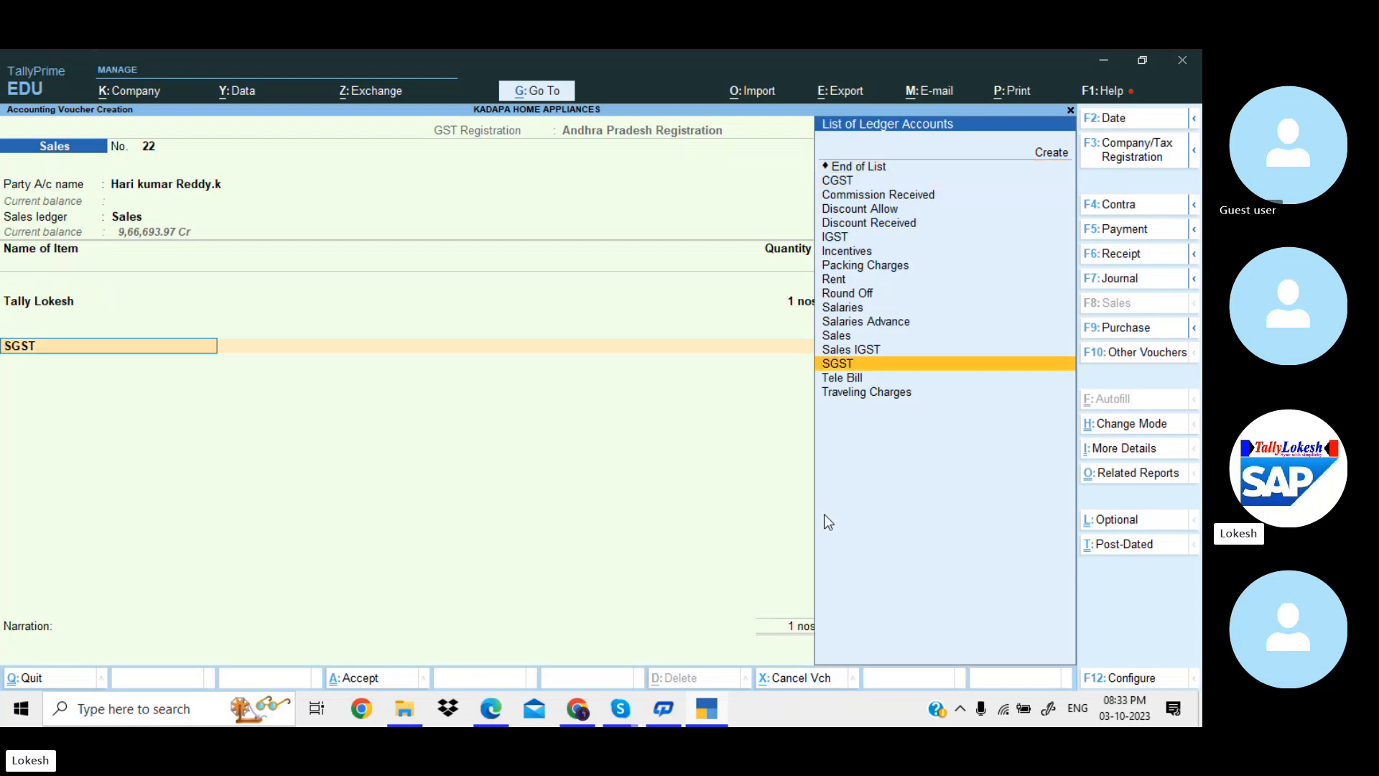
{"action": "key", "text": "Down"}
{"action": "key", "text": "Down"}
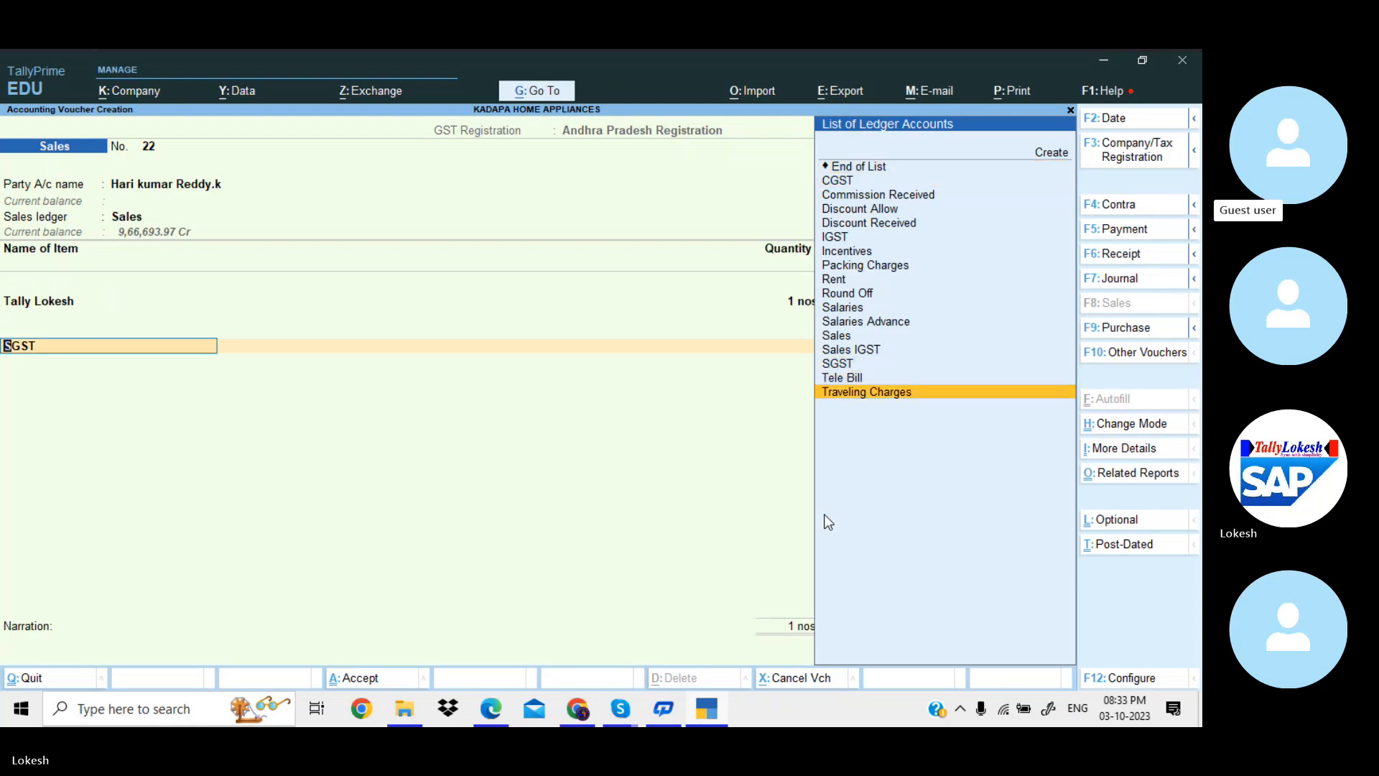
{"action": "key", "text": "Up"}
{"action": "key", "text": "Up"}
{"action": "key", "text": "Up"}
{"action": "key", "text": "Up"}
{"action": "key", "text": "Up"}
{"action": "key", "text": "Up"}
{"action": "key", "text": "Up"}
{"action": "key", "text": "Up"}
{"action": "key", "text": "Up"}
{"action": "key", "text": "Up"}
{"action": "key", "text": "Up"}
{"action": "key", "text": "Up"}
{"action": "key", "text": "Up"}
{"action": "key", "text": "Up"}
{"action": "key", "text": "Up"}
{"action": "key", "text": "Up"}
{"action": "key", "text": "Up"}
{"action": "key", "text": "Down"}
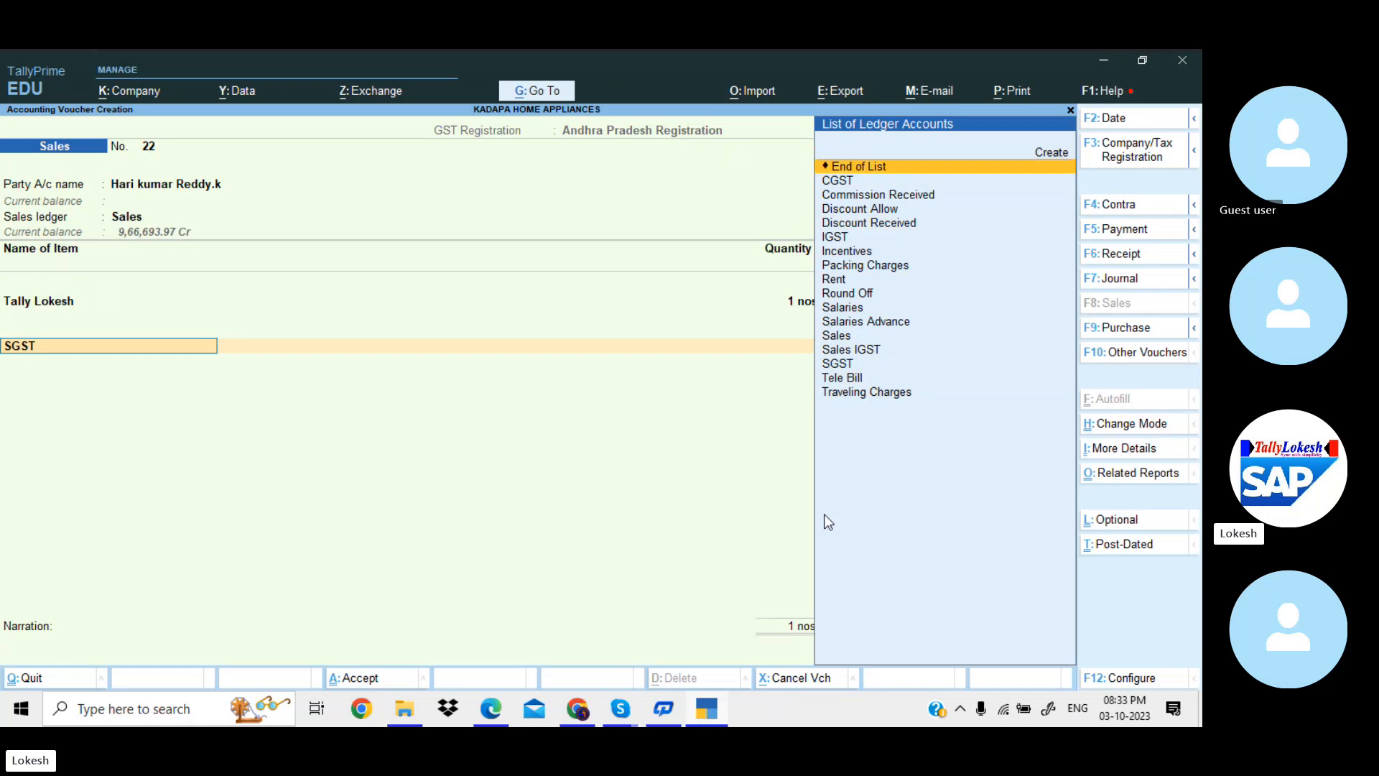
{"action": "key", "text": "Return"}
{"action": "key", "text": "BackSpace"}
{"action": "type", "text": "Ig"}
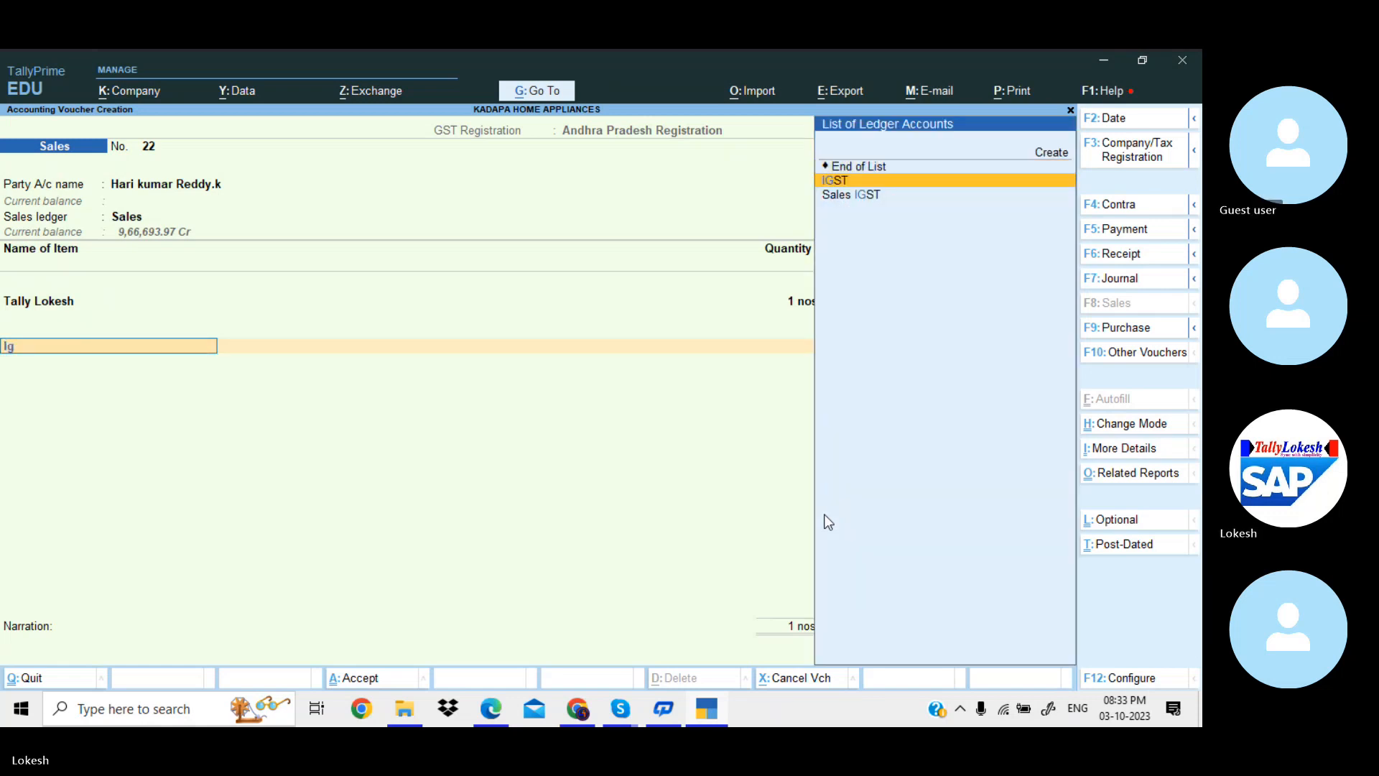
{"action": "key", "text": "Return"}
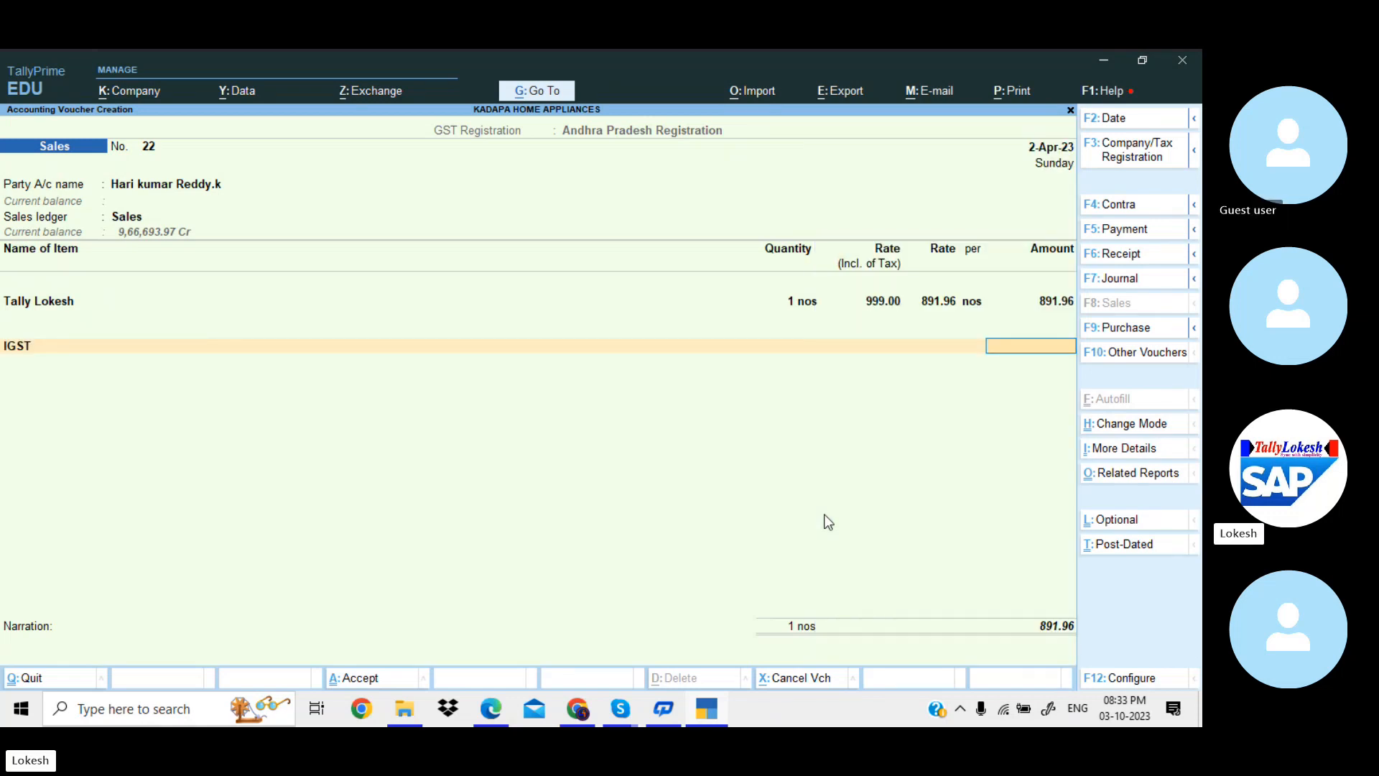
- Check the tax type and the shipping address in the customer's invoice PDF
{"action": "key", "text": "alt"}
{"action": "key", "text": "alt+Tab"}
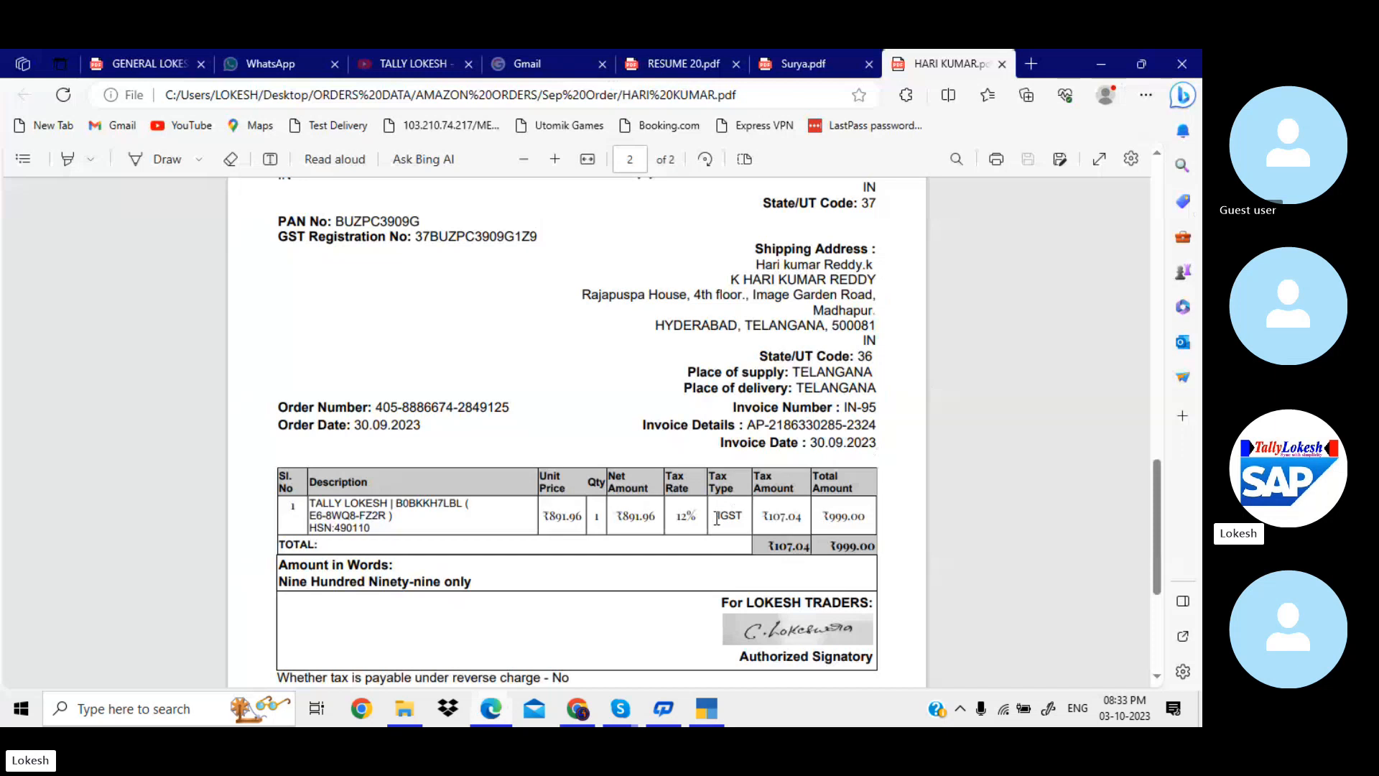
{"action": "left_click_drag", "start_coordinate": [715, 517], "coordinate": [752, 519]}
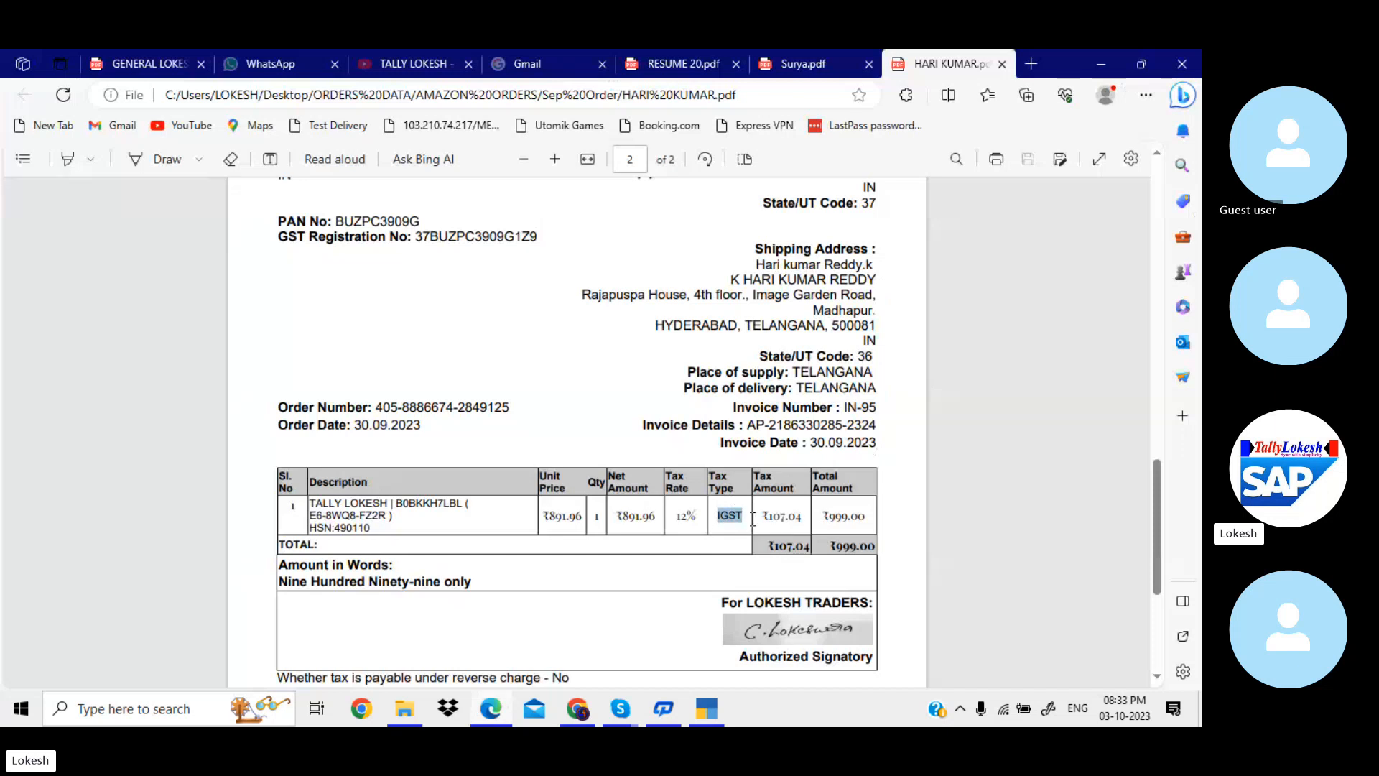
{"action": "left_click", "coordinate": [774, 276]}
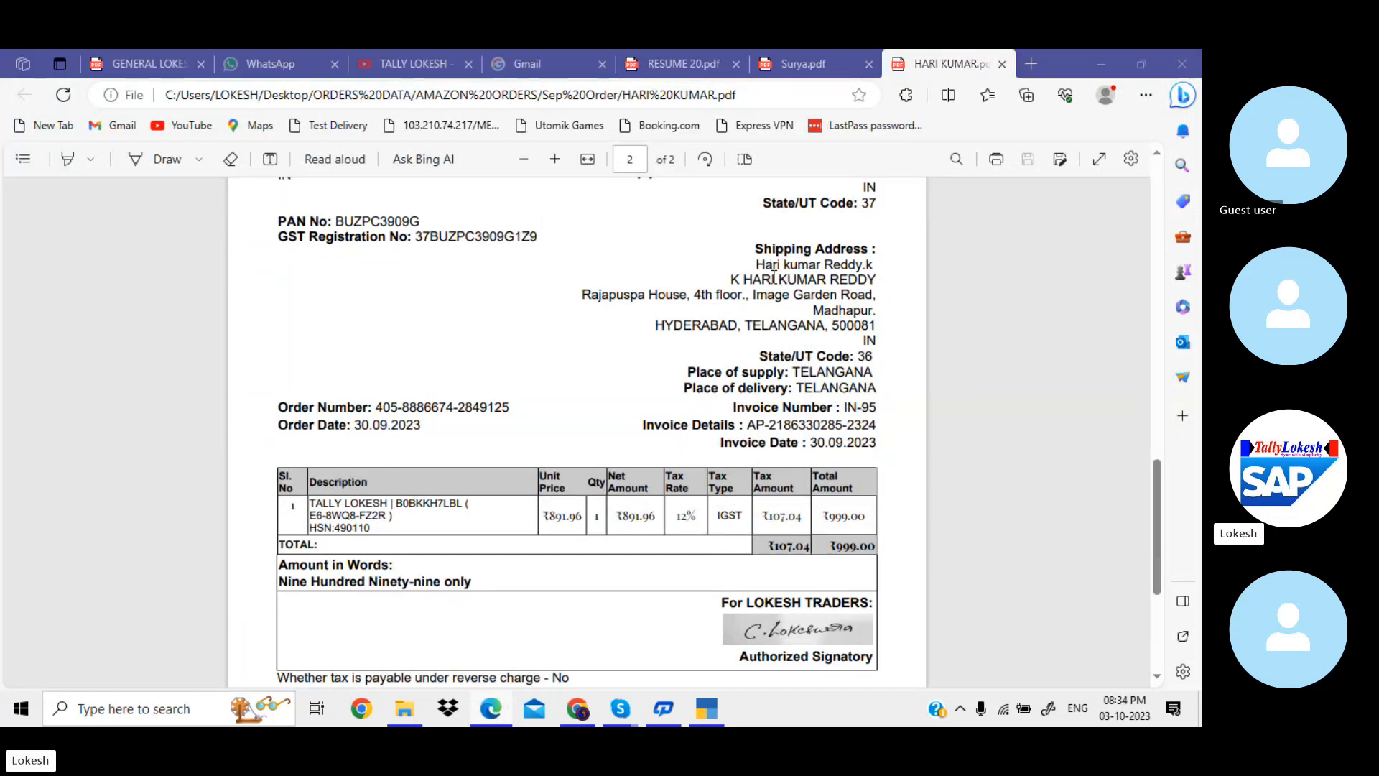
- Return to TallyPrime and quit the current sales voucher without saving it
{"action": "key", "text": "alt+Tab"}
{"action": "key", "text": "Escape"}
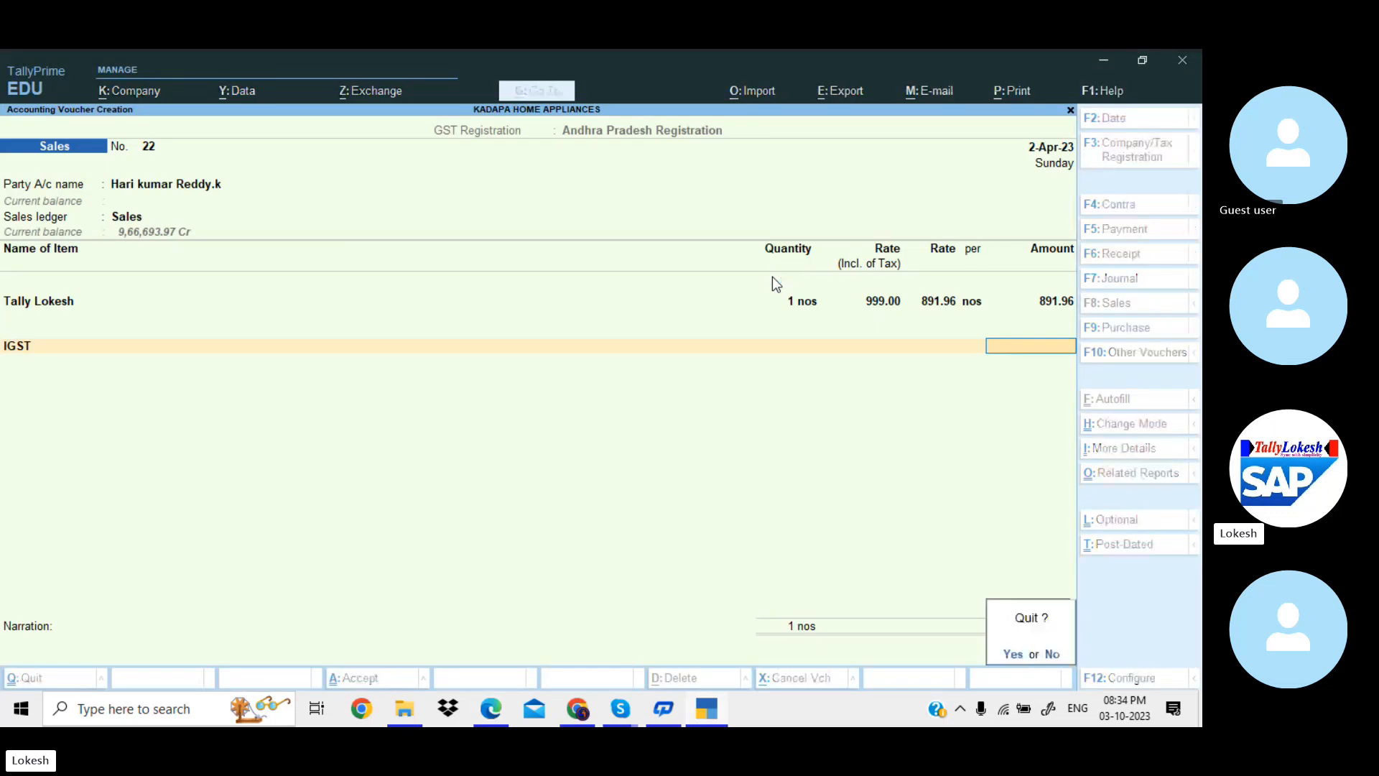
{"action": "key", "text": "y"}
{"action": "key", "text": "Return"}
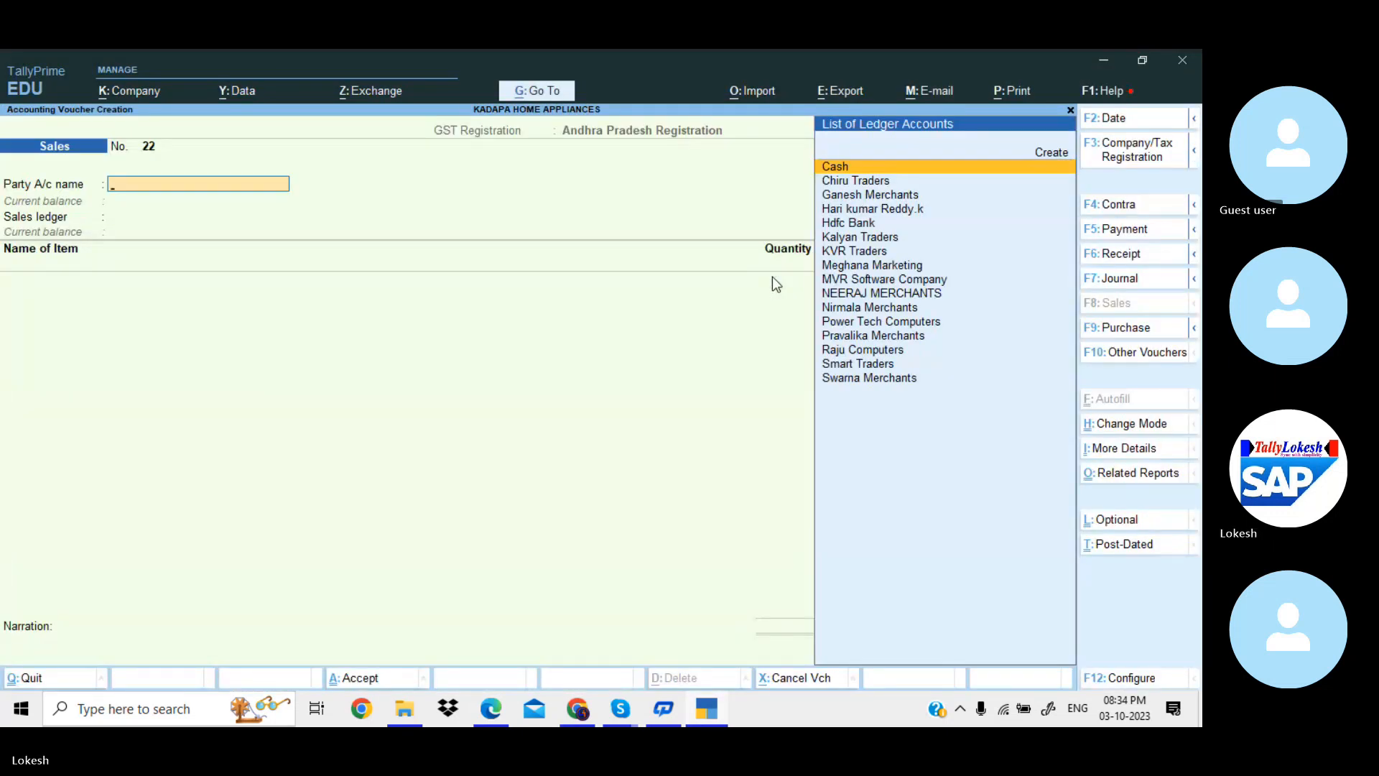
- Pick the invoice customer as the party in the new sales voucher and open that ledger for alteration
{"action": "key", "text": "Down"}
{"action": "key", "text": "Down"}
{"action": "key", "text": "Down"}
{"action": "key", "text": "Return"}
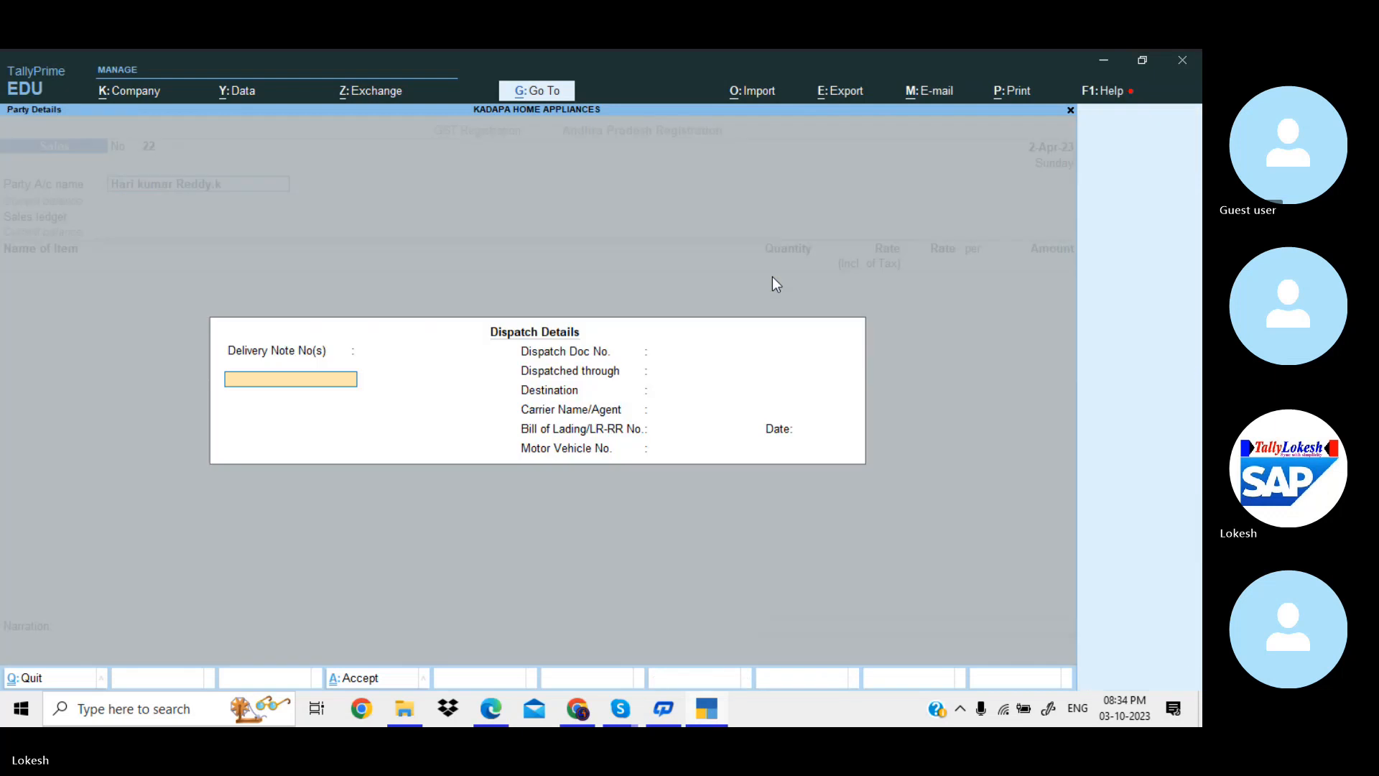
{"action": "key", "text": "Escape"}
{"action": "key", "text": "ctrl+Return"}
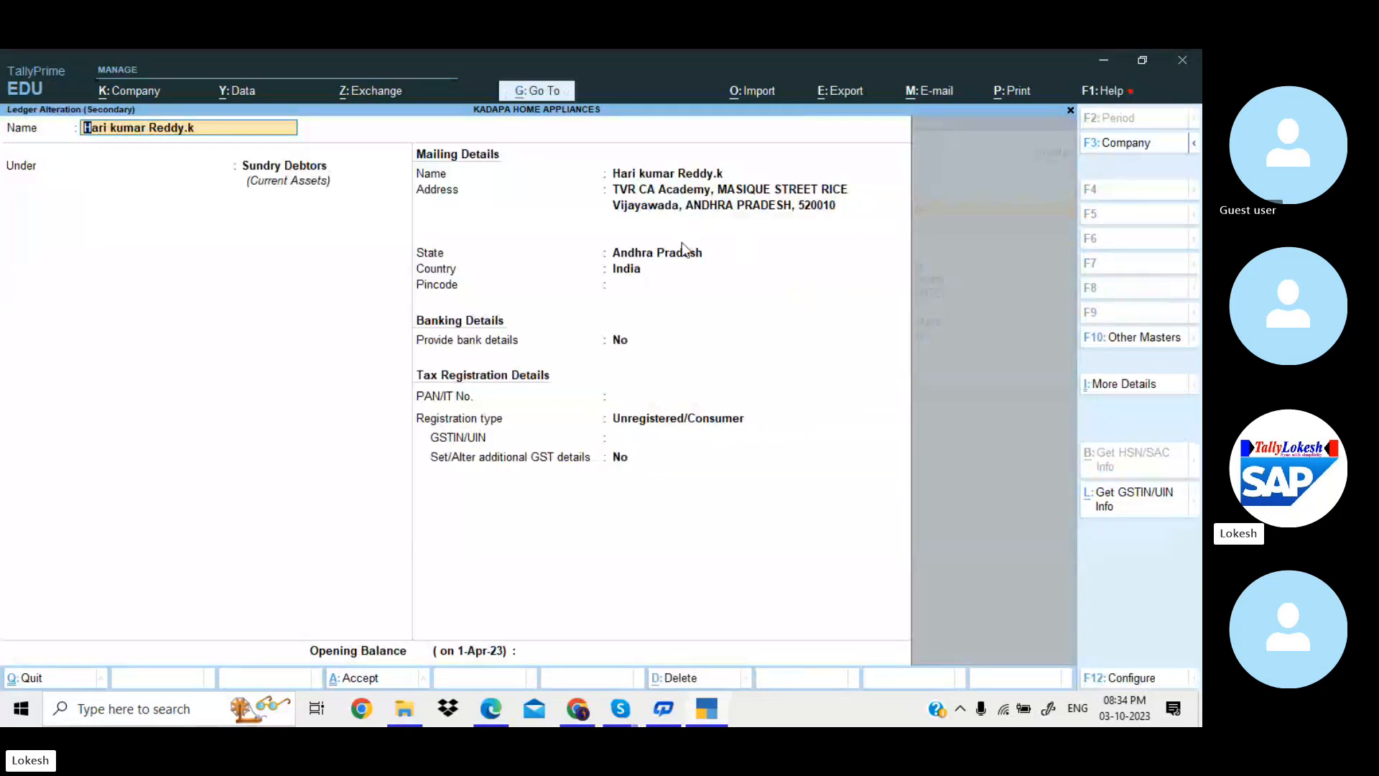
- Clear the old mailing address and state from the customer's ledger
{"action": "key", "text": "Return"}
{"action": "key", "text": "Return"}
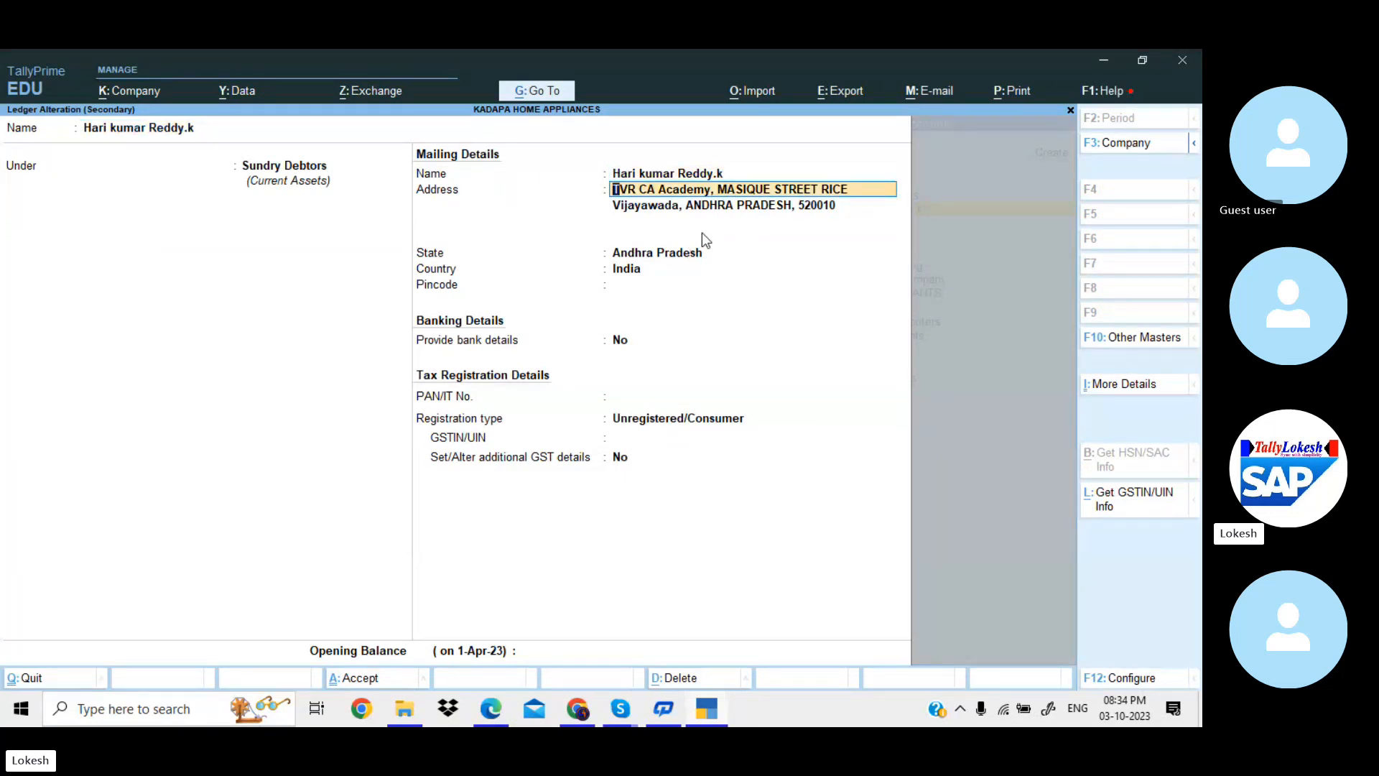
{"action": "key", "text": "BackSpace"}
{"action": "key", "text": "Return"}
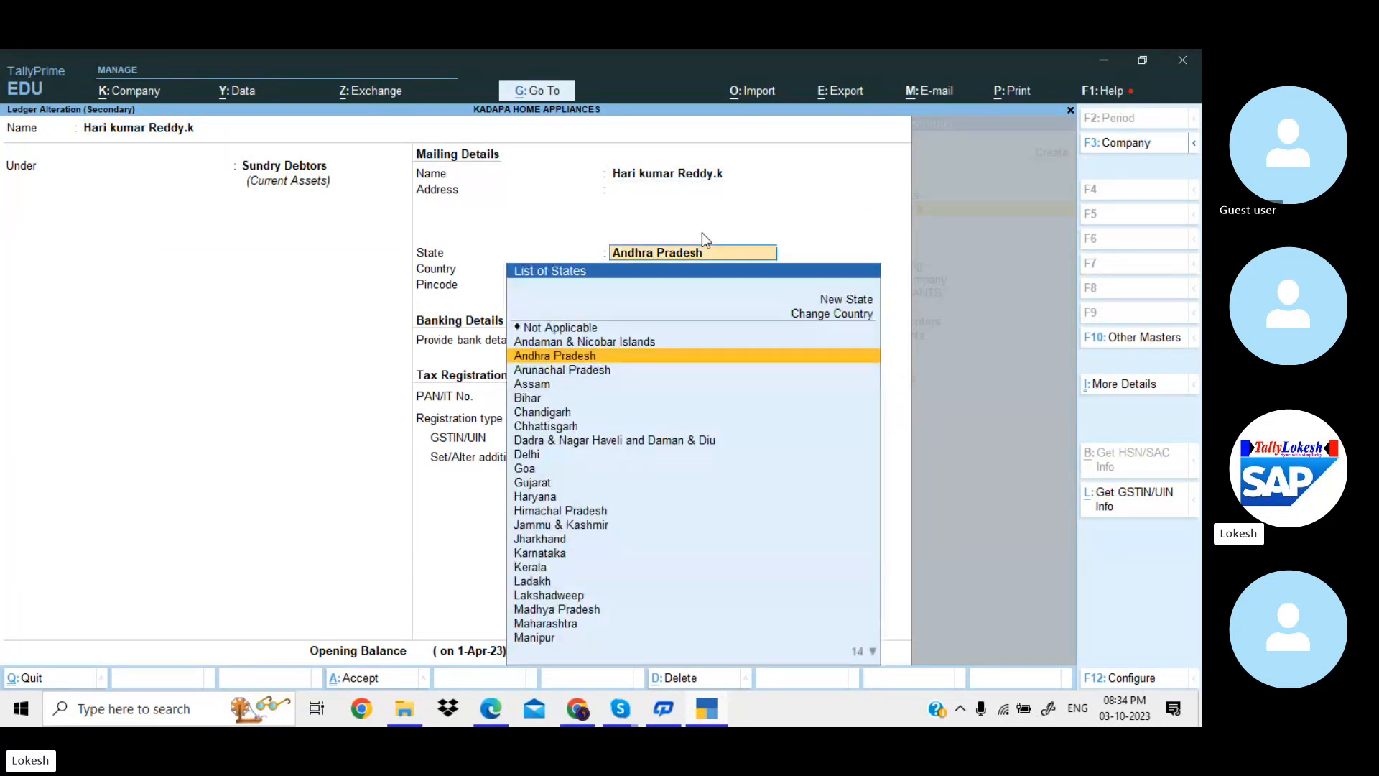
{"action": "type", "text": "."}
{"action": "key", "text": "BackSpace"}
{"action": "key", "text": "BackSpace"}
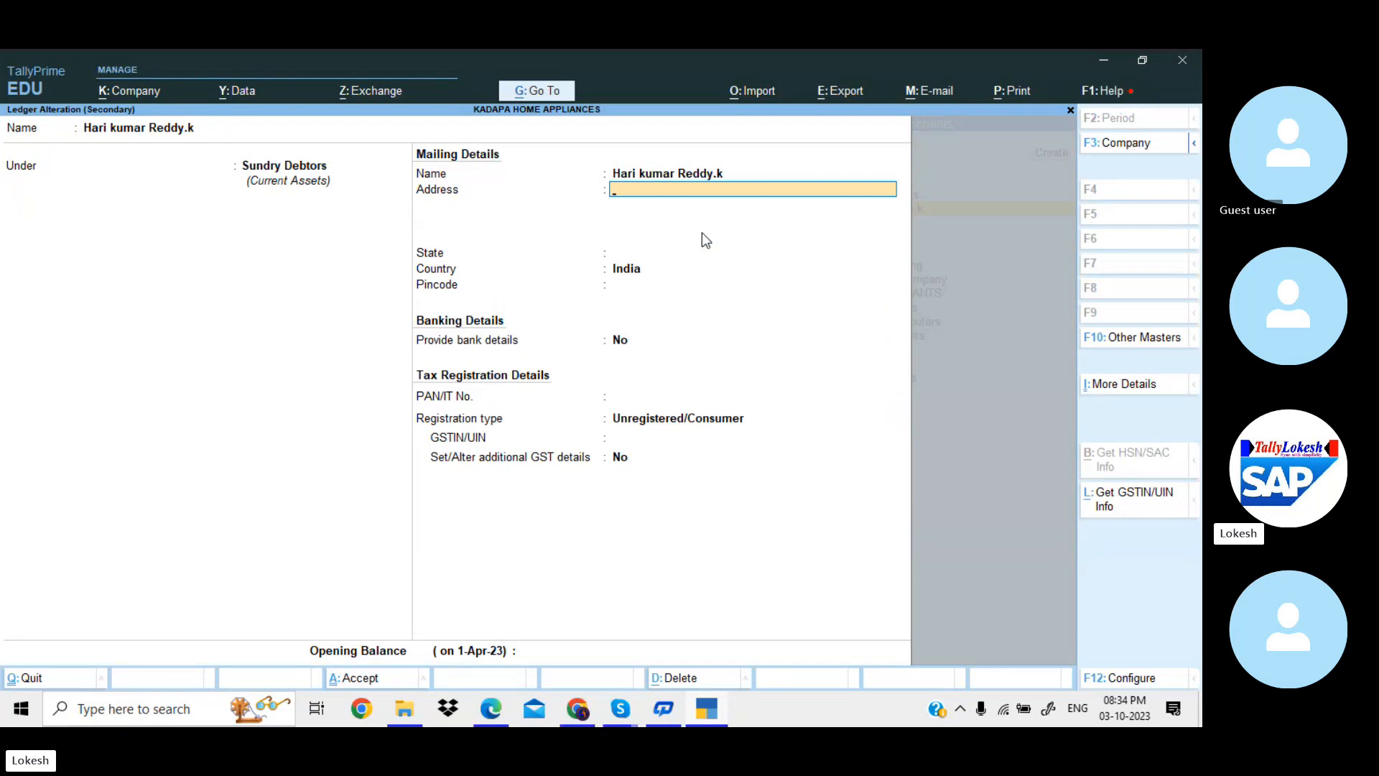
- Copy the street line of the shipping address from the invoice PDF into the ledger's first address line
{"action": "key", "text": "alt+Tab"}
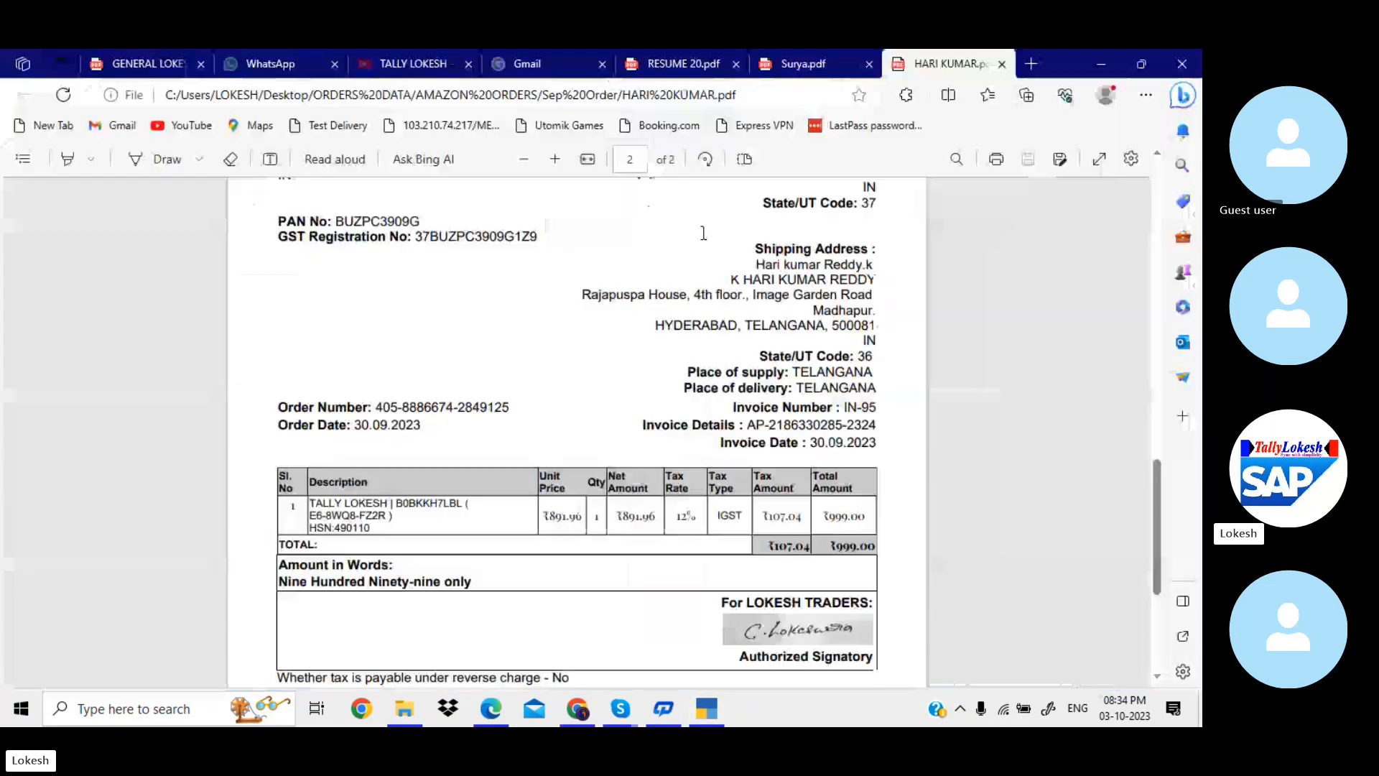
{"action": "left_click_drag", "start_coordinate": [586, 294], "coordinate": [883, 296]}
{"action": "key", "text": "ctrl+c"}
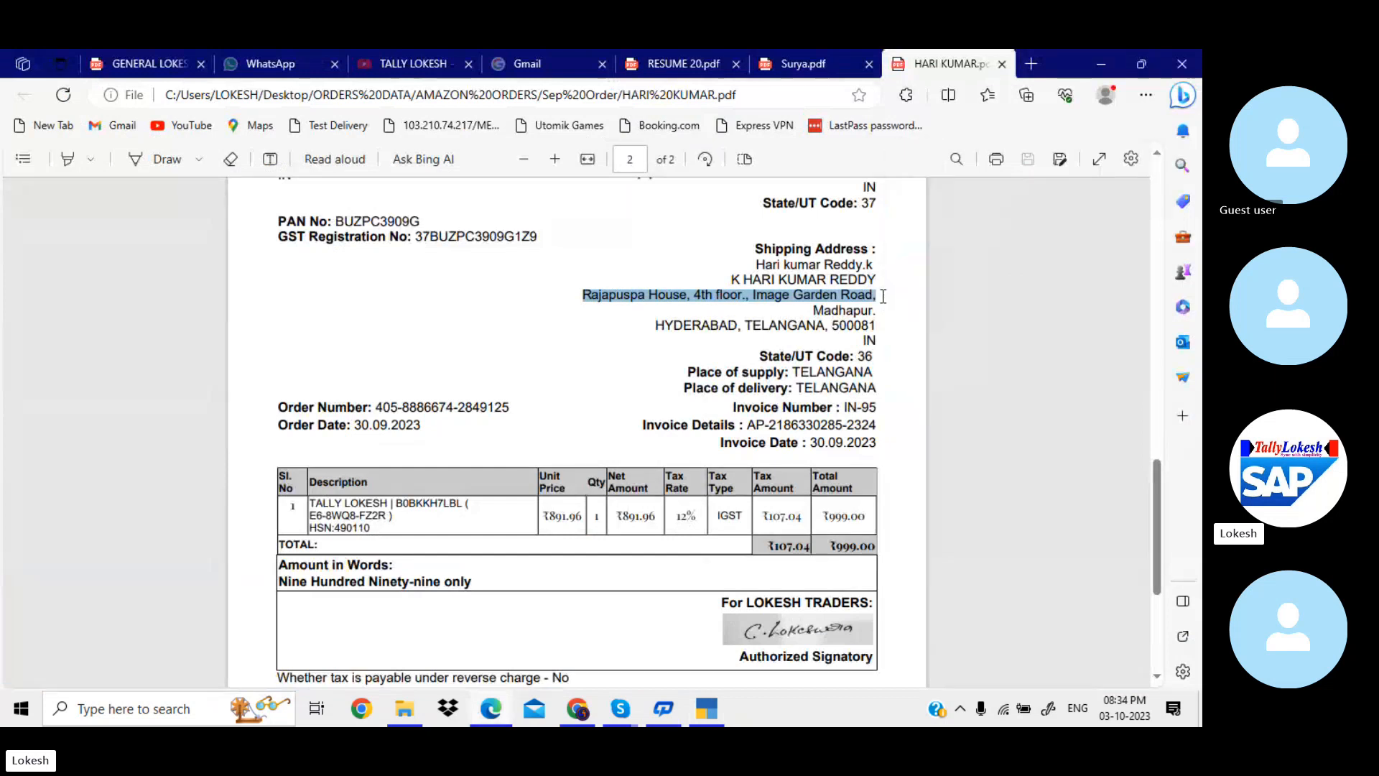
{"action": "key", "text": "alt+Tab"}
{"action": "key", "text": "ctrl+v"}
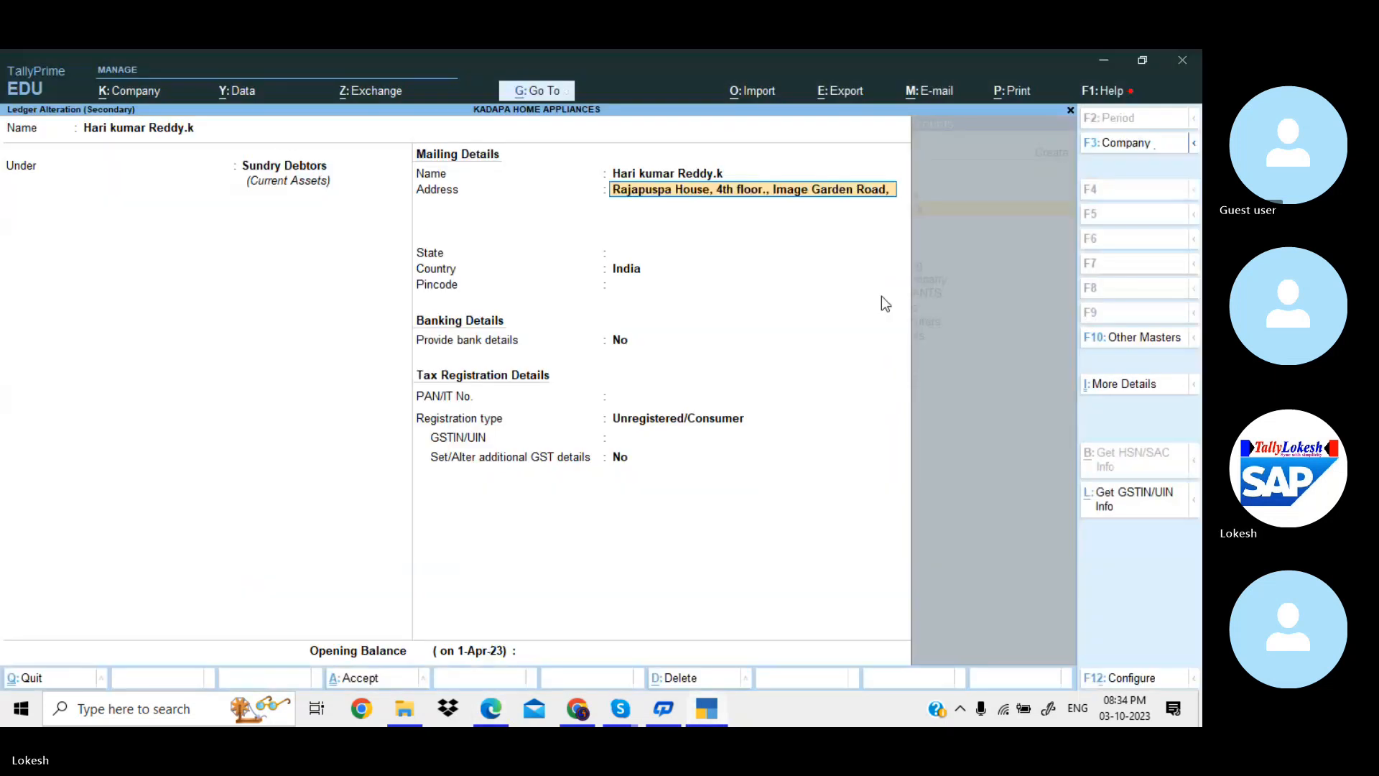
{"action": "key", "text": "Return"}
- Copy the city, state and pincode line from the invoice PDF into the ledger's second address line
{"action": "key", "text": "alt+Tab"}
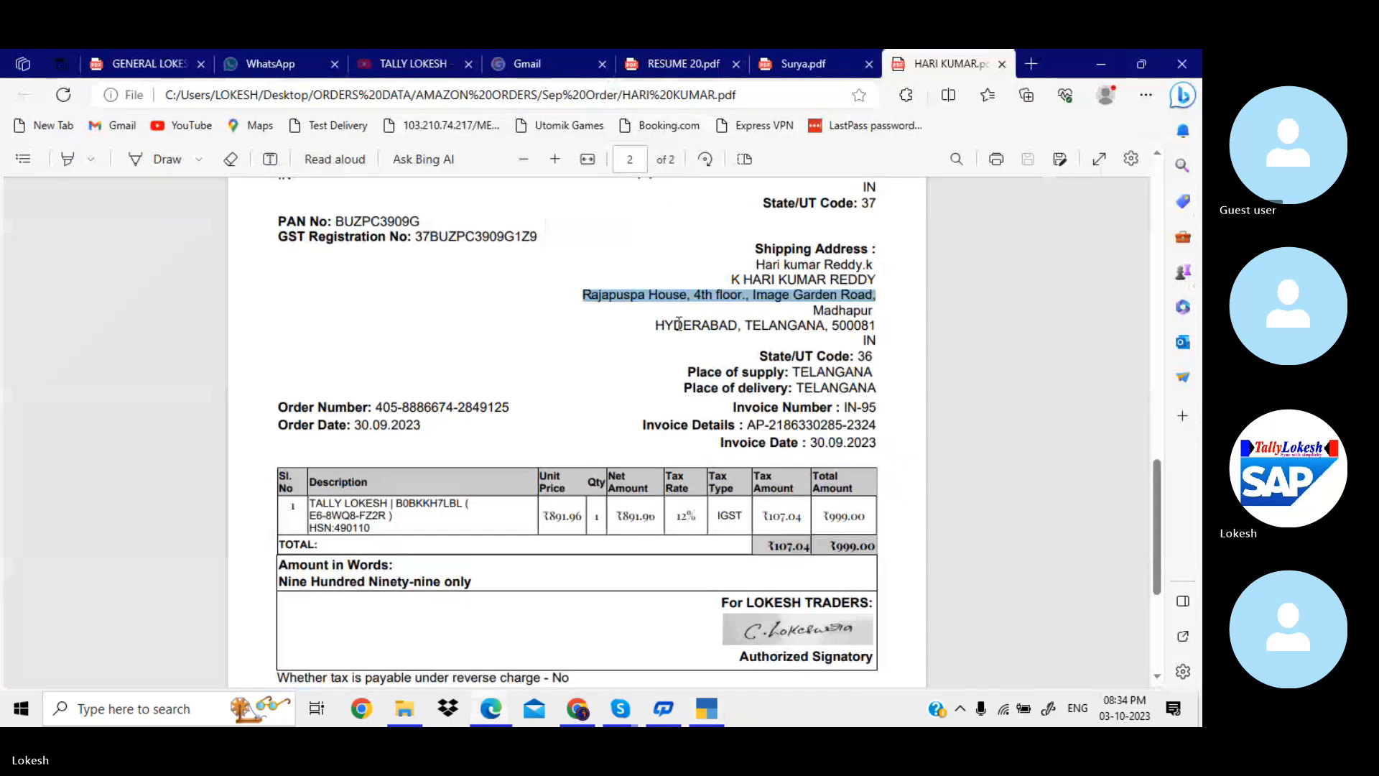
{"action": "left_click_drag", "start_coordinate": [655, 326], "coordinate": [874, 327]}
{"action": "key", "text": "ctrl+c"}
{"action": "key", "text": "alt+Tab"}
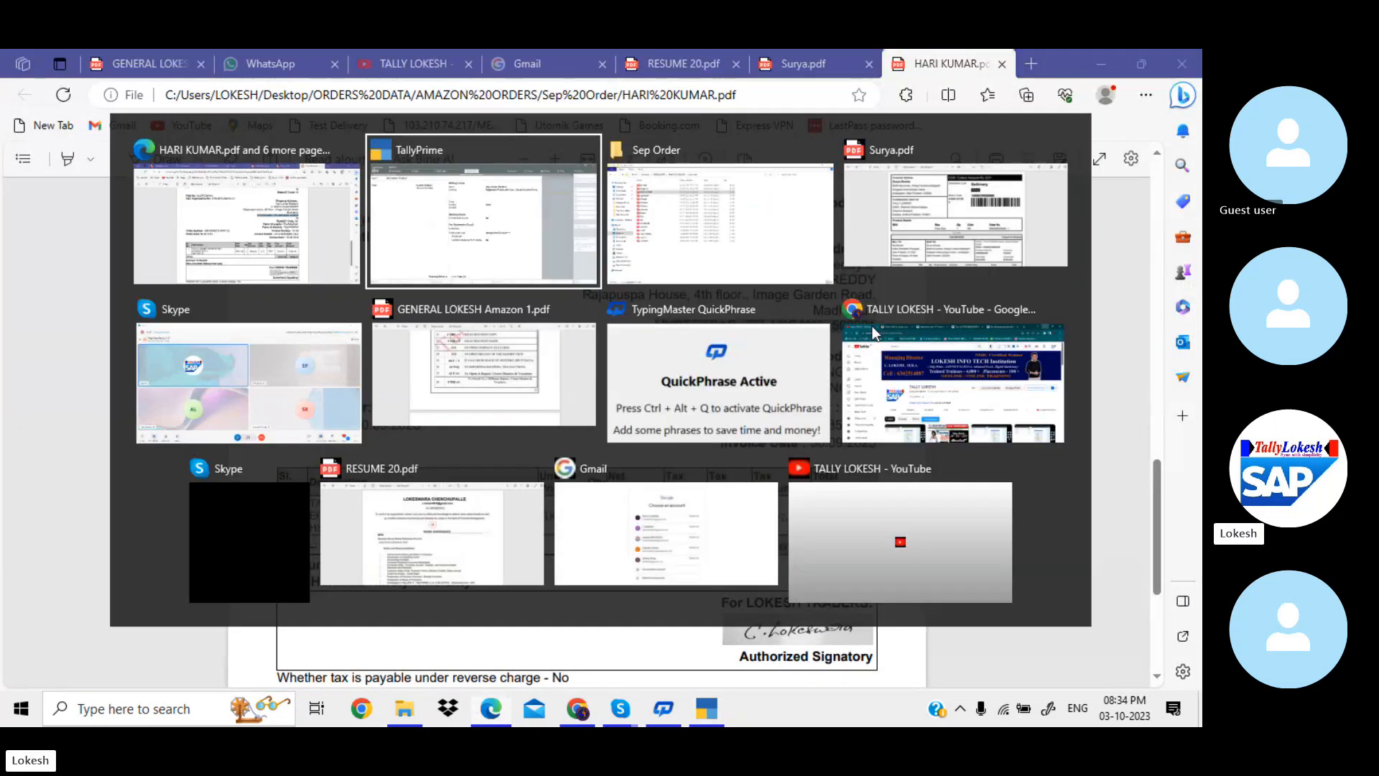
{"action": "key", "text": "ctrl+v"}
{"action": "key", "text": "Return"}
{"action": "key", "text": "Return"}
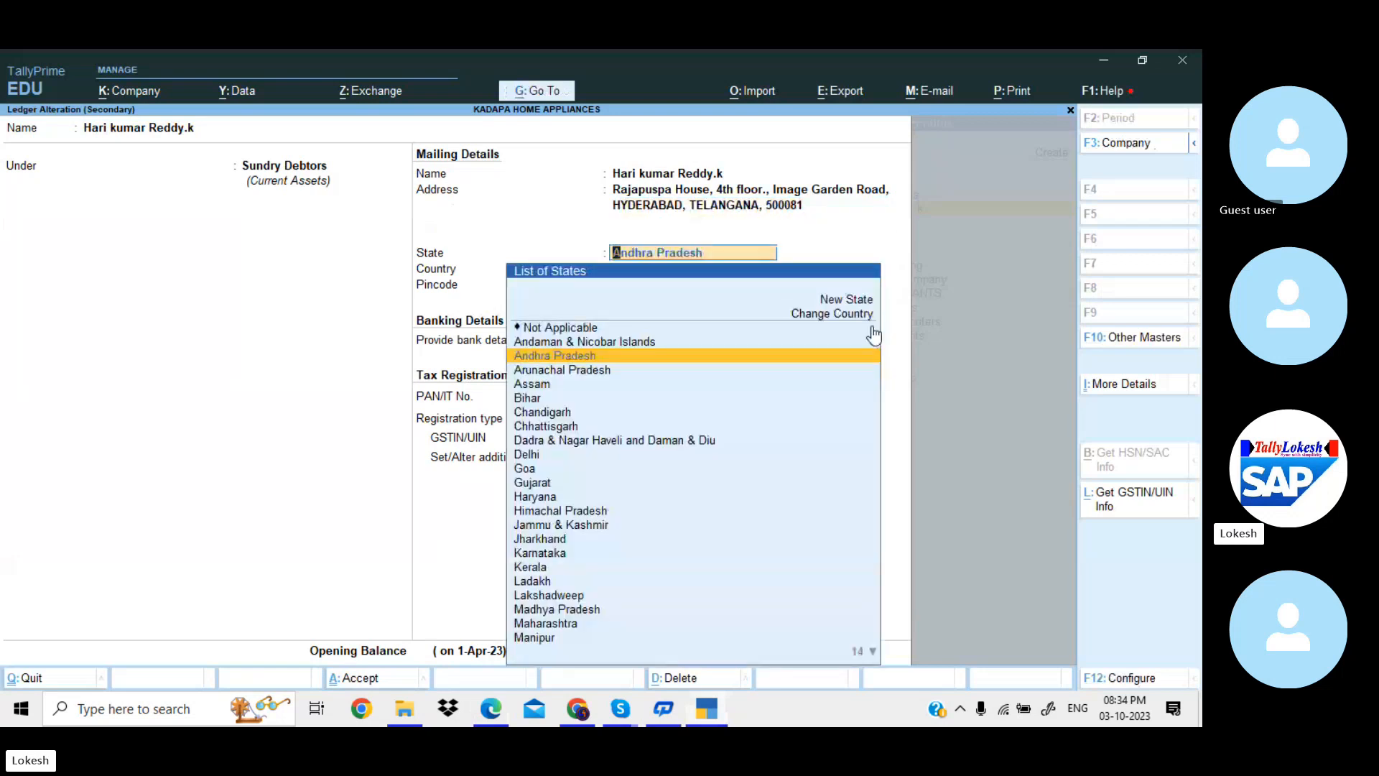
- Set the ledger's state to Telangana and save it with mailing and GST details effective from 2-Apr-23
{"action": "type", "text": "te"}
{"action": "key", "text": "Return"}
{"action": "key", "text": "Return"}
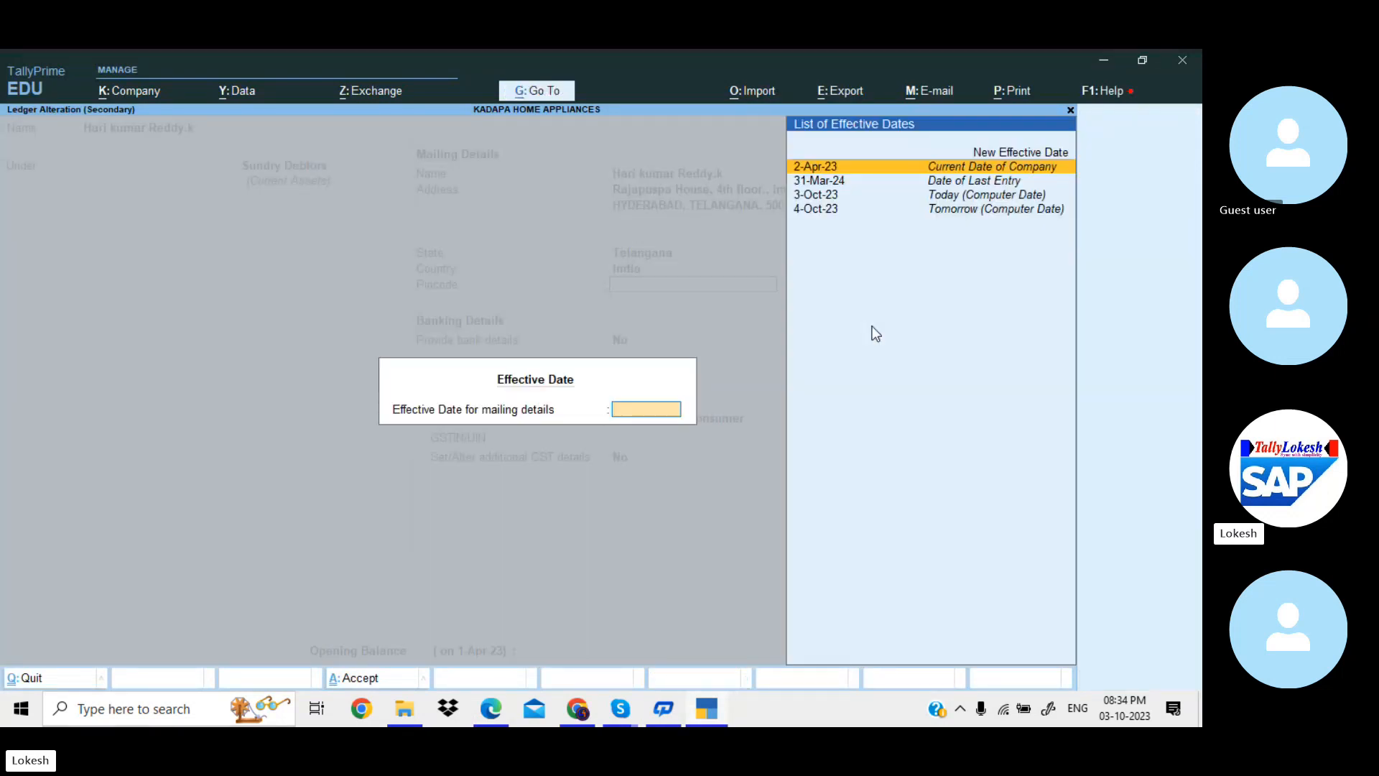
{"action": "key", "text": "Return"}
{"action": "key", "text": "Return"}
{"action": "key", "text": "Return"}
{"action": "key", "text": "Return"}
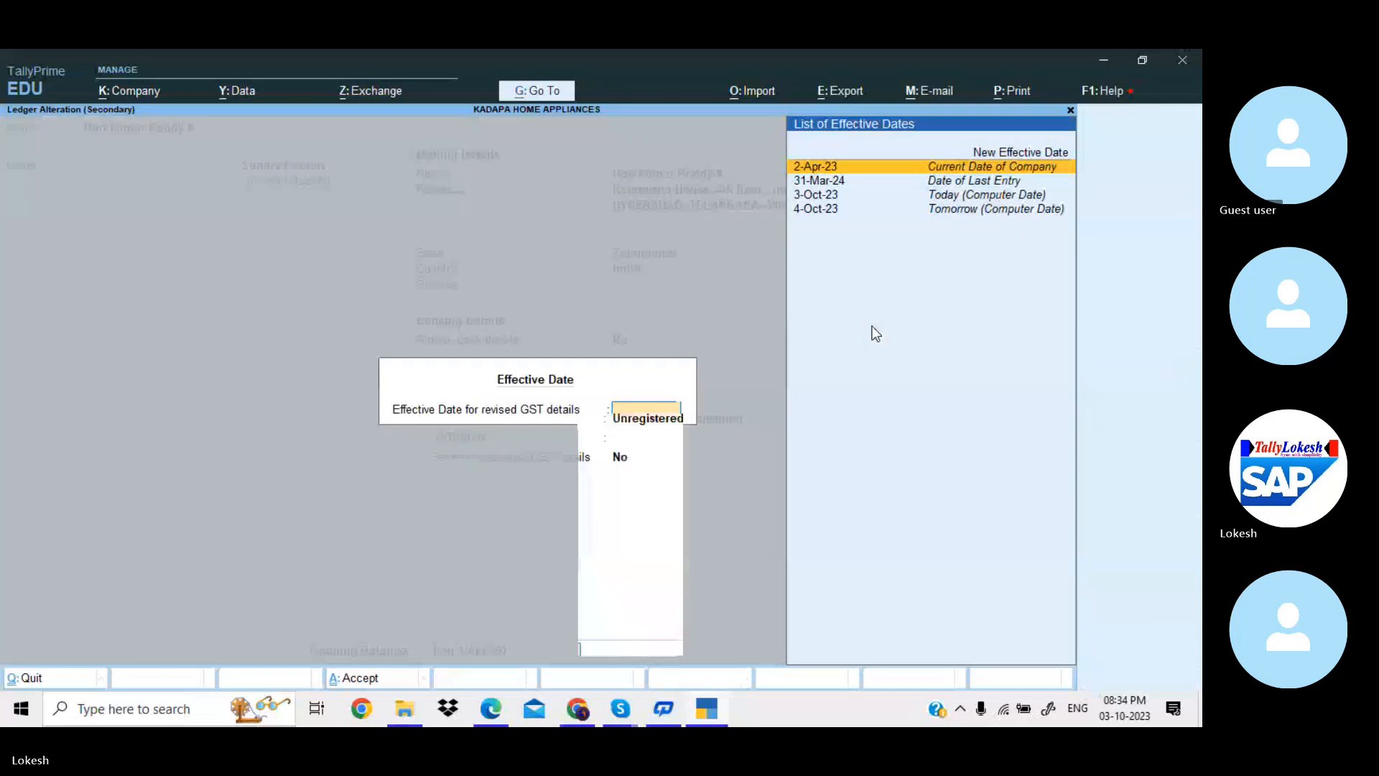
{"action": "key", "text": "Return"}
{"action": "key", "text": "Return"}
{"action": "key", "text": "Return"}
{"action": "key", "text": "Return"}
- Keep the customer as the voucher's party and leave all dispatch details blank
{"action": "key", "text": "Return"}
{"action": "key", "text": "Return"}
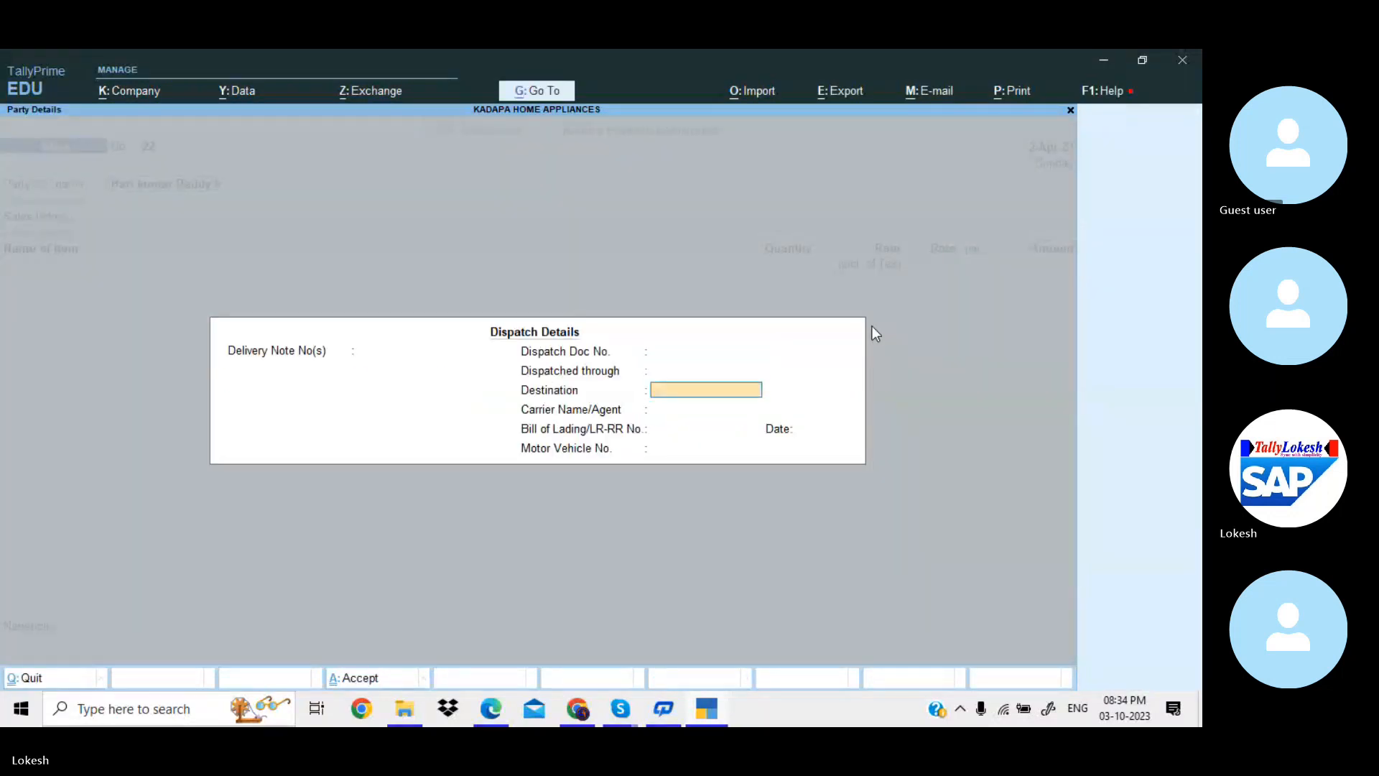
{"action": "key", "text": "Return"}
{"action": "key", "text": "Return"}
{"action": "key", "text": "Return"}
{"action": "key", "text": "Return"}
{"action": "key", "text": "Return"}
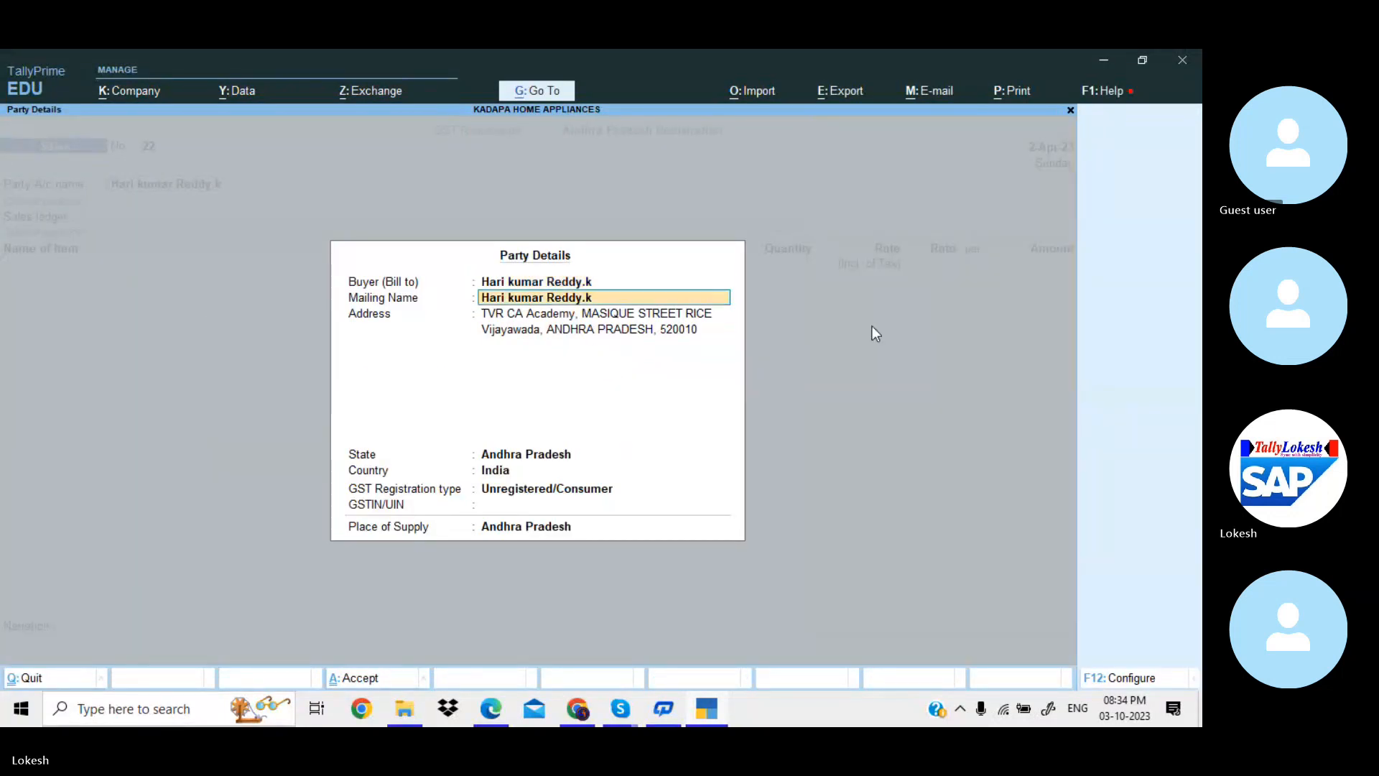
- Set the buyer's state to Telangana in the party details, keep Unregistered/Consumer as registration type, and accept them
{"action": "key", "text": "Return"}
{"action": "key", "text": "Return"}
{"action": "key", "text": "Return"}
{"action": "key", "text": "Return"}
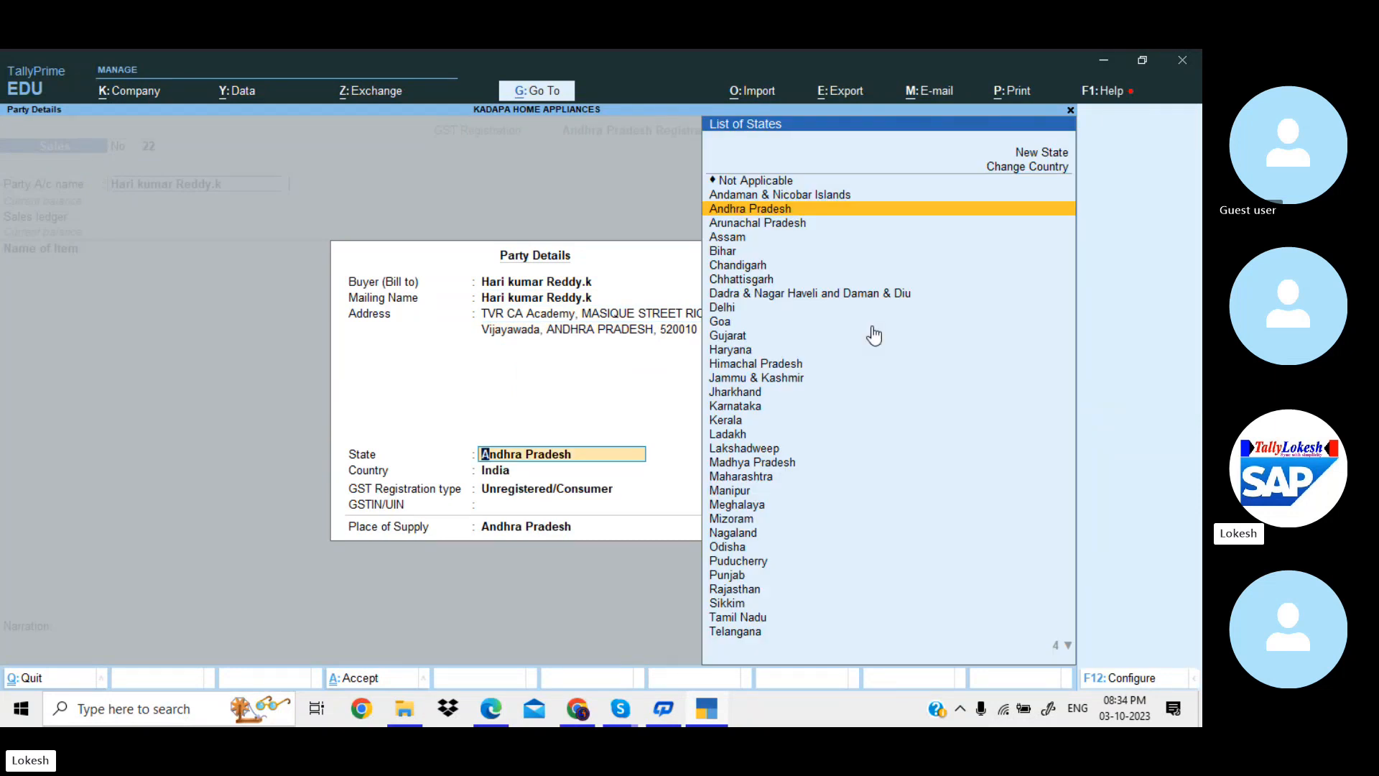
{"action": "type", "text": "Te"}
{"action": "key", "text": "Return"}
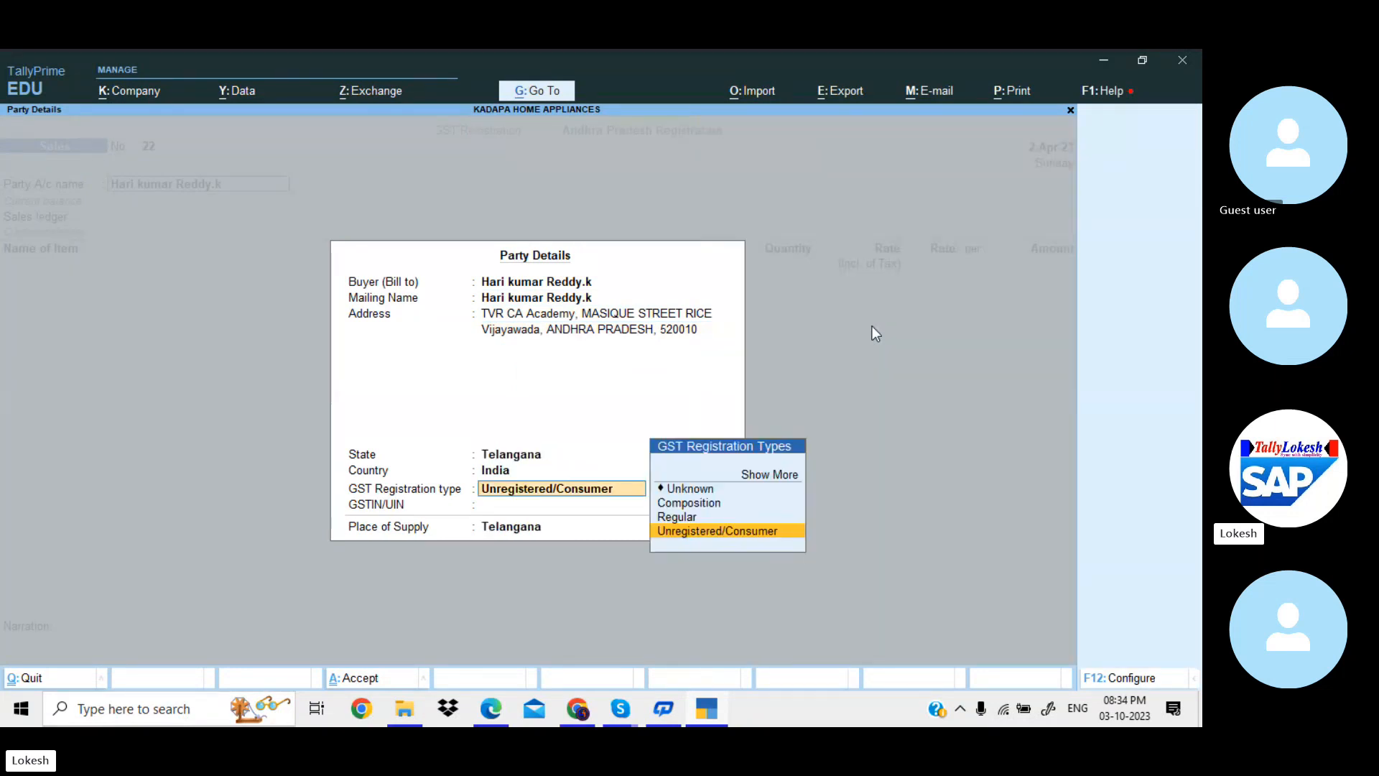
{"action": "key", "text": "Return"}
{"action": "key", "text": "Return"}
{"action": "key", "text": "Return"}
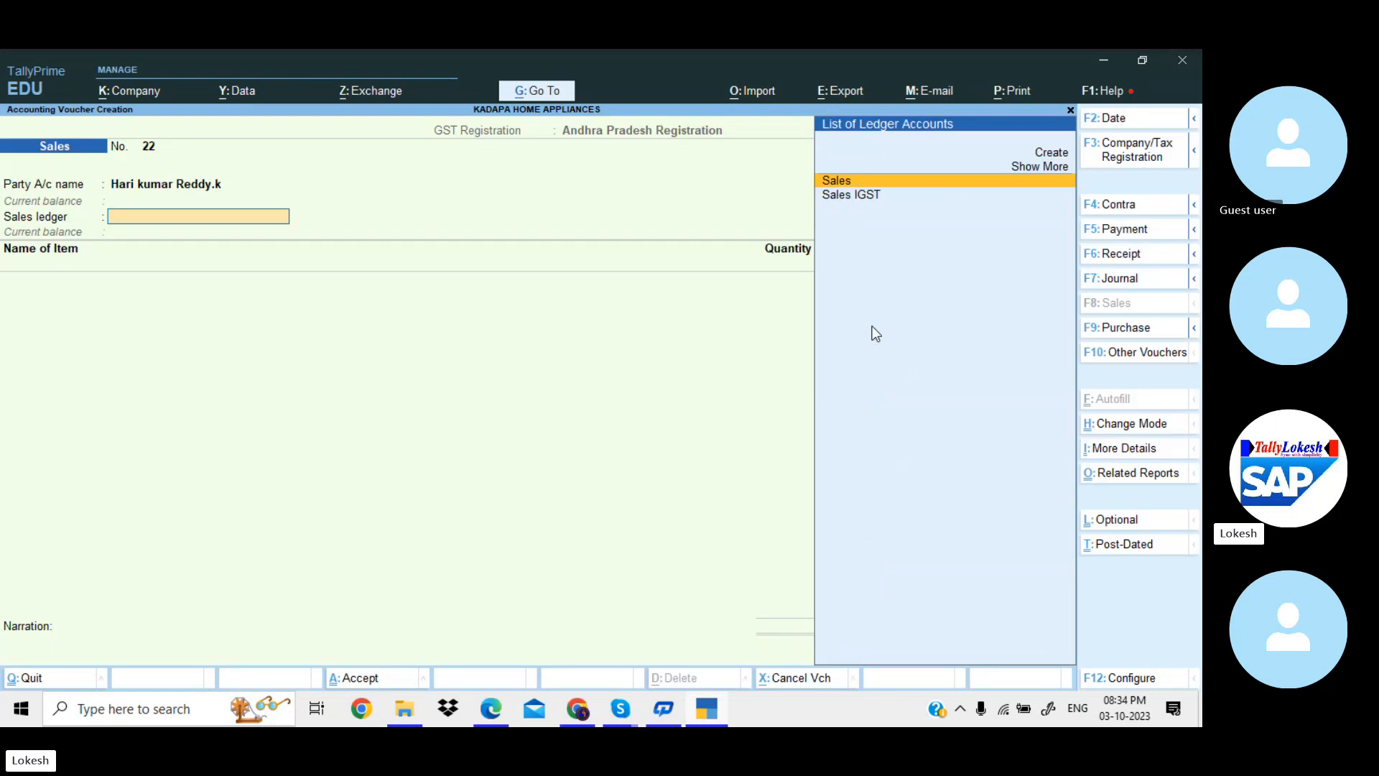
- Choose Sales IGST as the sales ledger and add the Tally Lokesh stock item
{"action": "key", "text": "Down"}
{"action": "key", "text": "Return"}
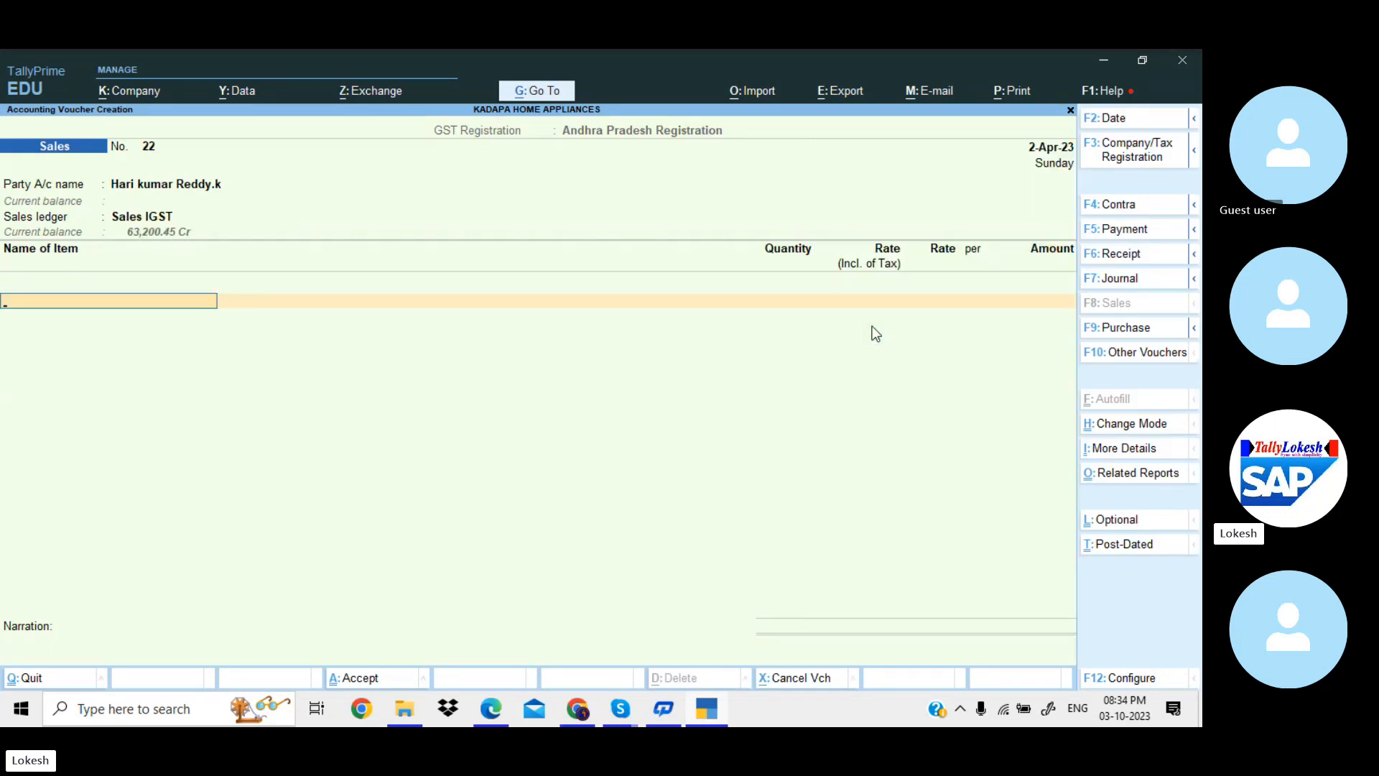
{"action": "type", "text": "T"}
{"action": "key", "text": "Down"}
{"action": "key", "text": "Down"}
{"action": "key", "text": "Up"}
{"action": "key", "text": "Return"}
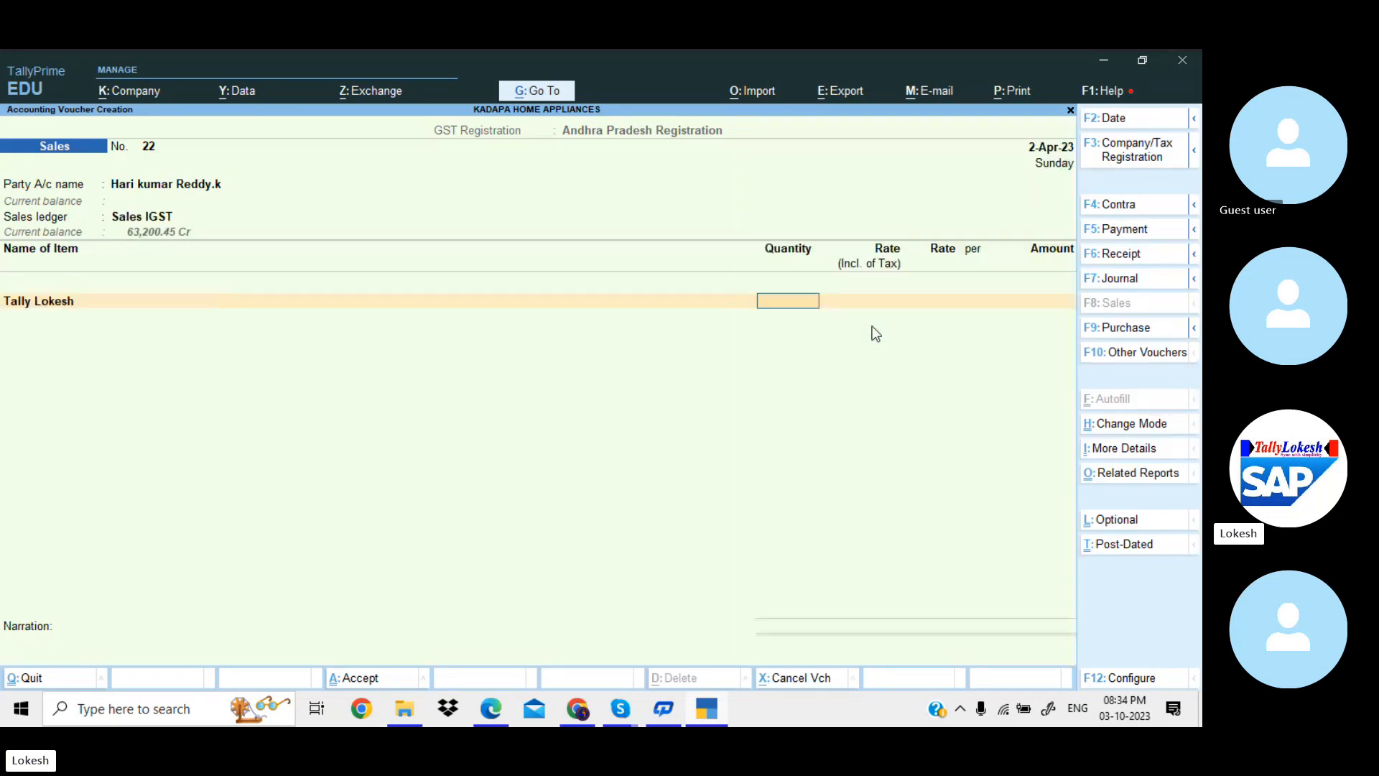
- Enter a quantity of 1 nos and a tax-inclusive rate of 999 for Tally Lokesh, and accept the item line
{"action": "type", "text": "1"}
{"action": "key", "text": "Return"}
{"action": "key", "text": "Return"}
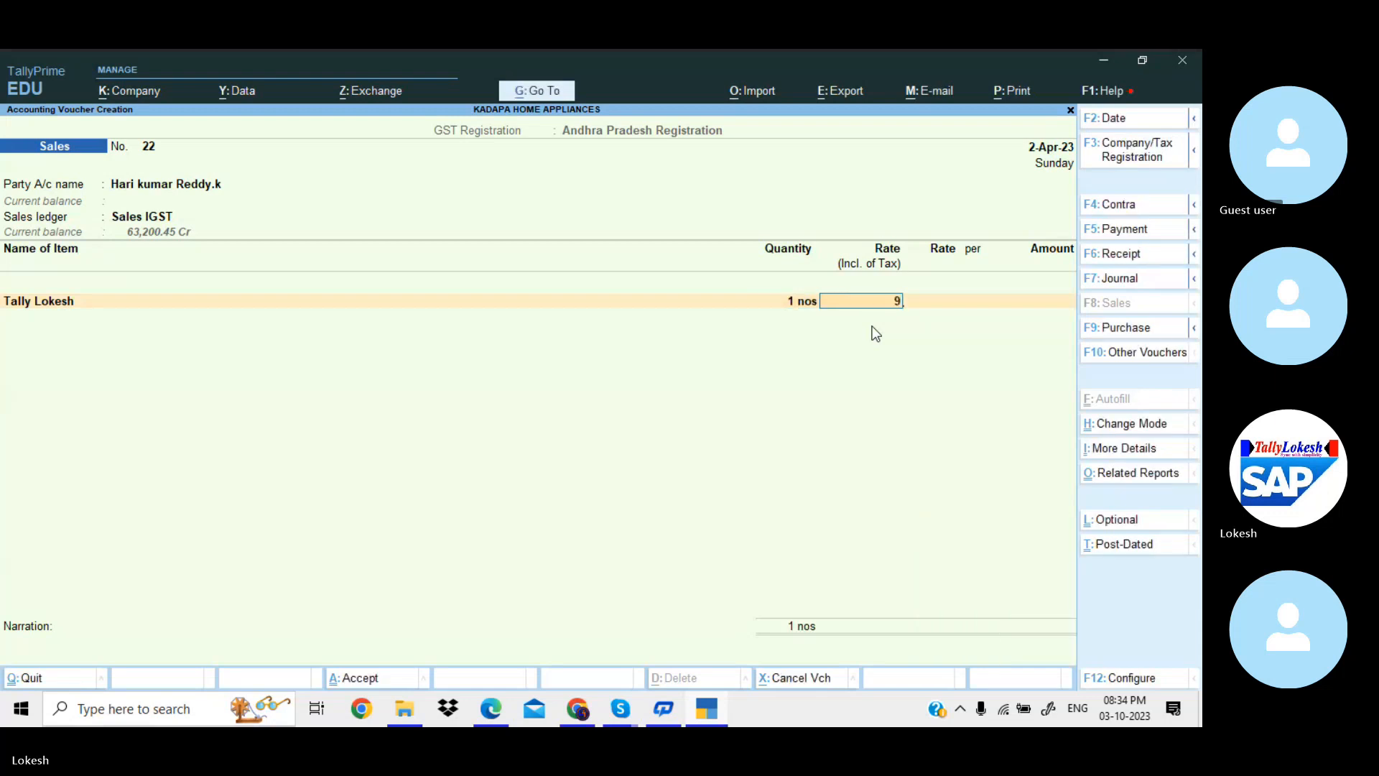
{"action": "key", "text": "Return"}
{"action": "key", "text": "Return"}
{"action": "key", "text": "Return"}
{"action": "key", "text": "Return"}
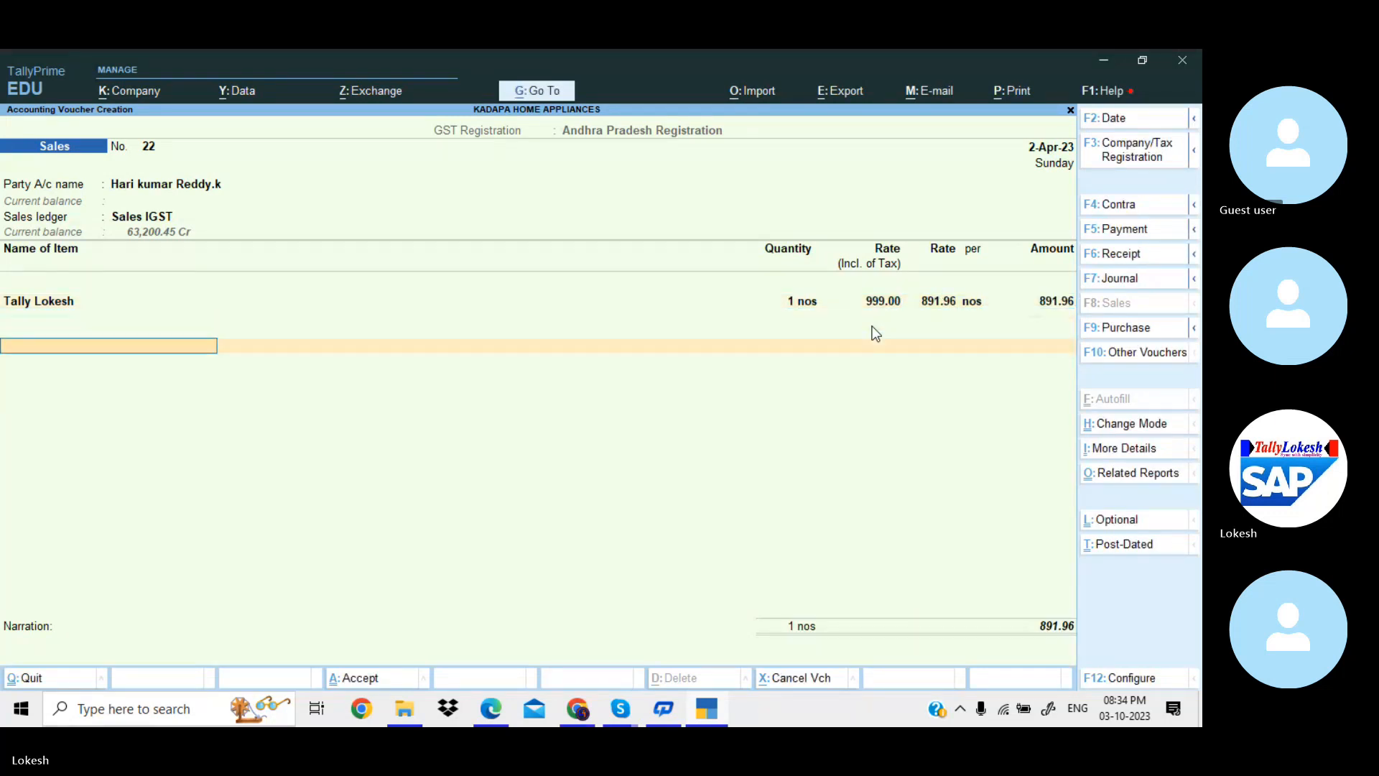
- Add the IGST ledger below the item line with its calculated tax amount
{"action": "key", "text": "Return"}
{"action": "key", "text": "Return"}
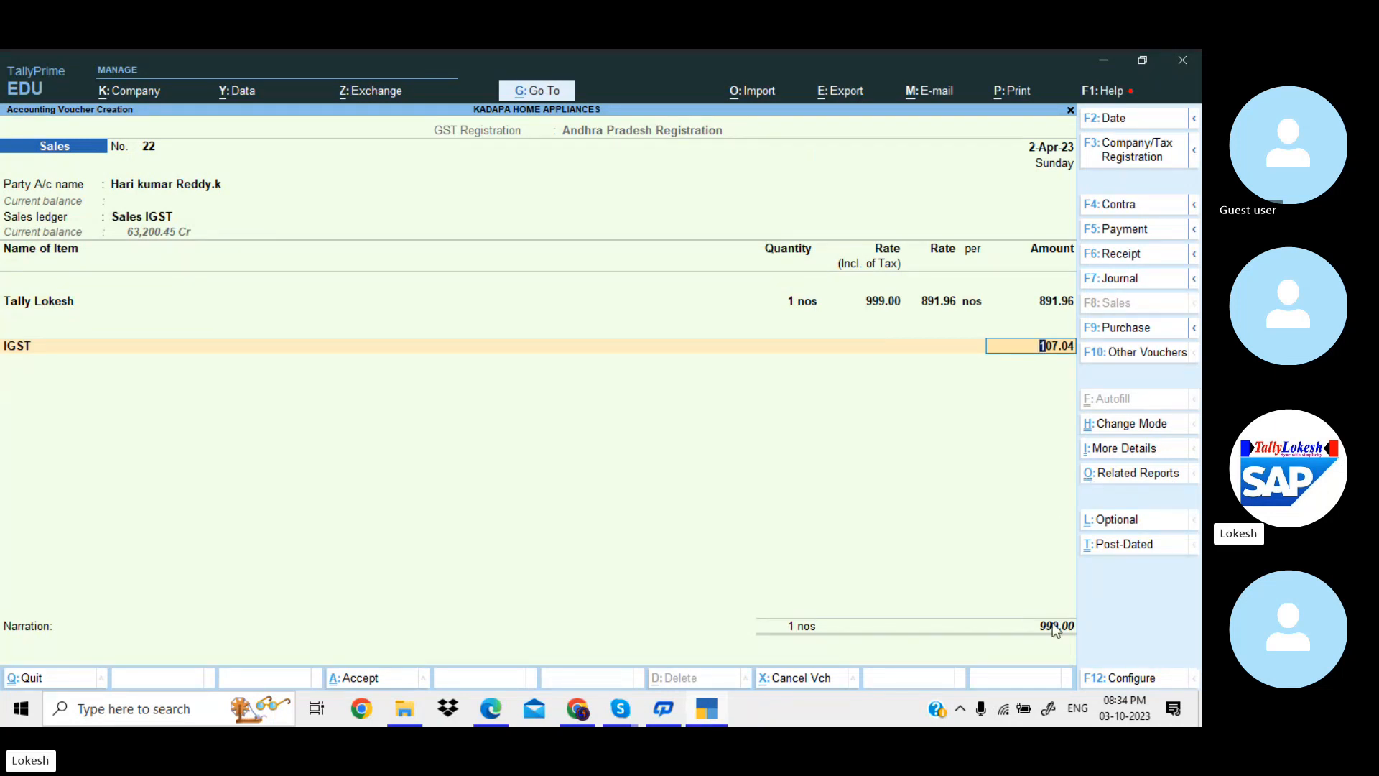
{"action": "key", "text": "Return"}
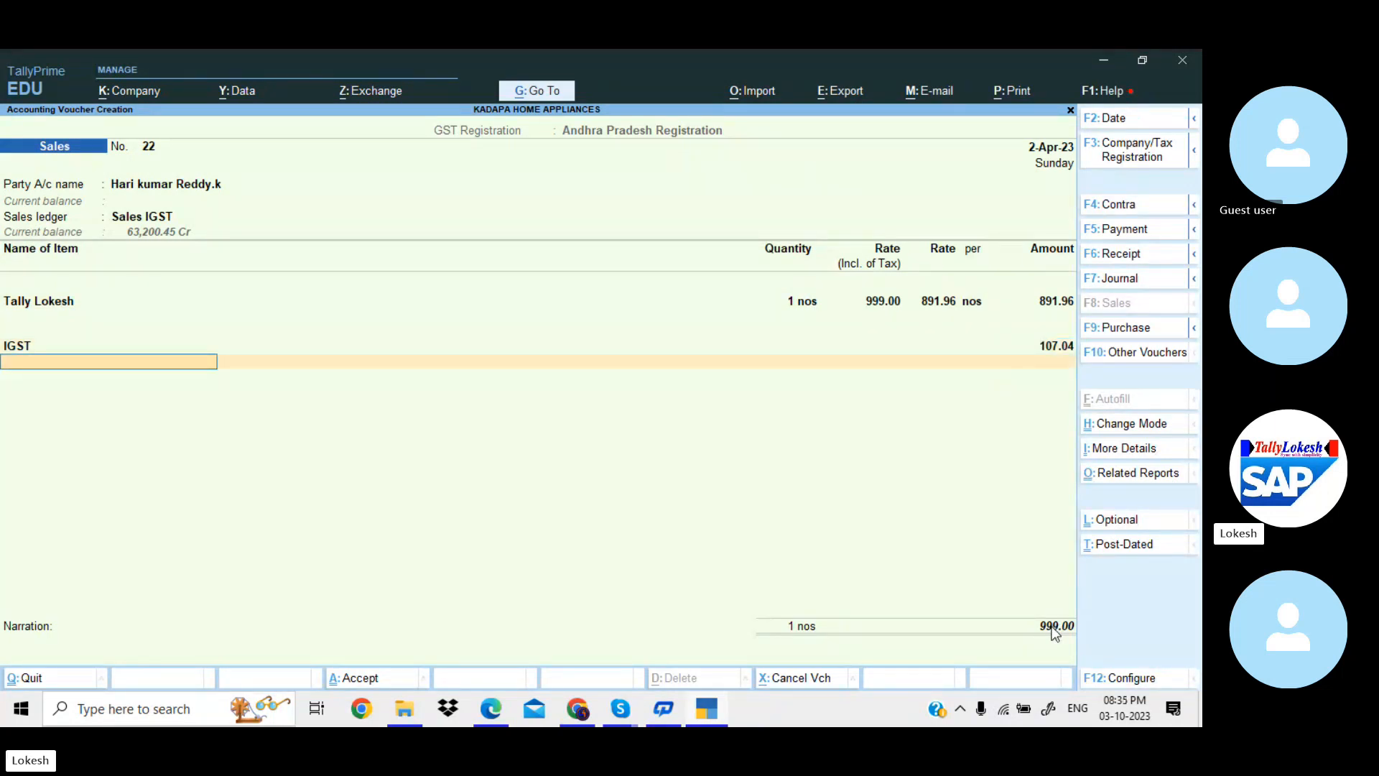
- Leave the narration empty and save the completed IGST sales voucher
{"action": "key", "text": "Return"}
{"action": "key", "text": "Return"}
{"action": "key", "text": "Return"}
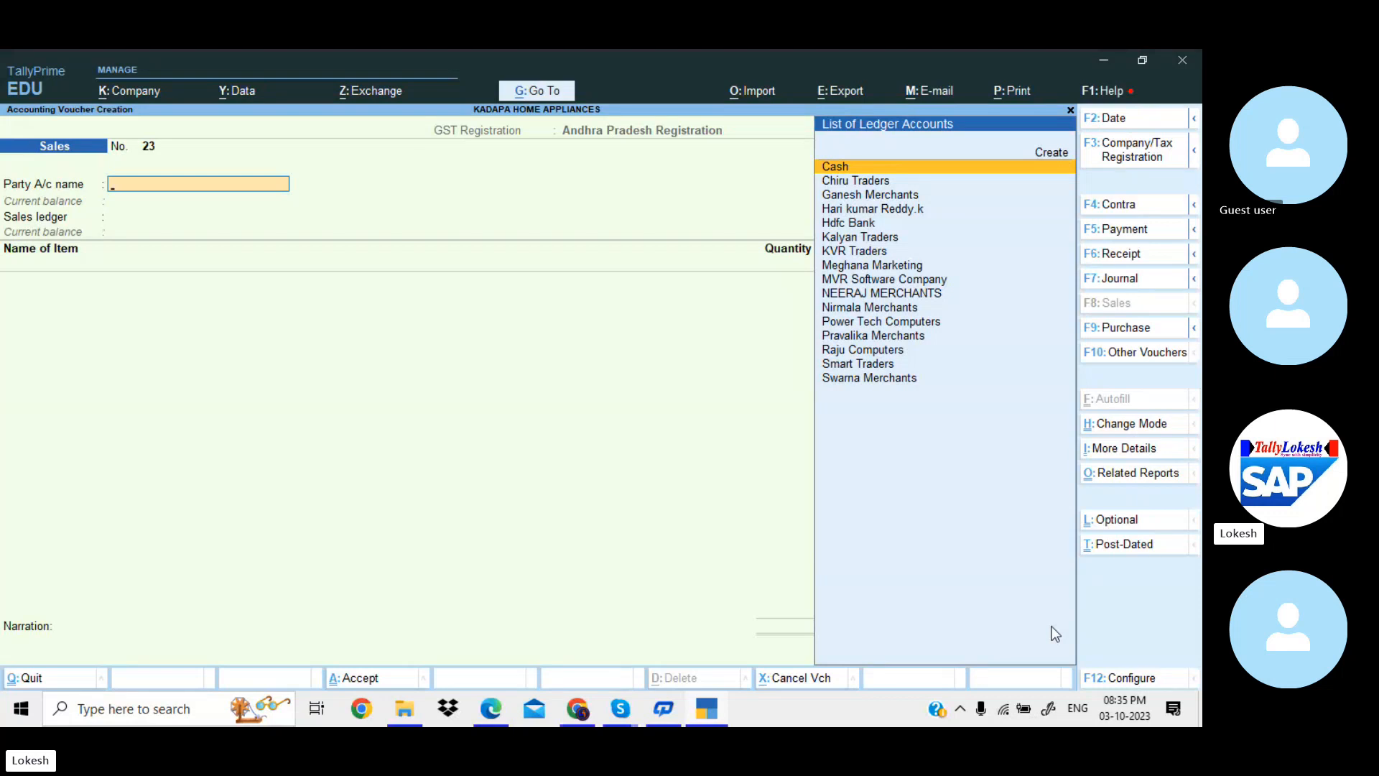
- Switch to Edge and examine the customer address and tax invoice in the May Meesho order PDF
{"action": "mouse_move", "coordinate": [707, 714]}
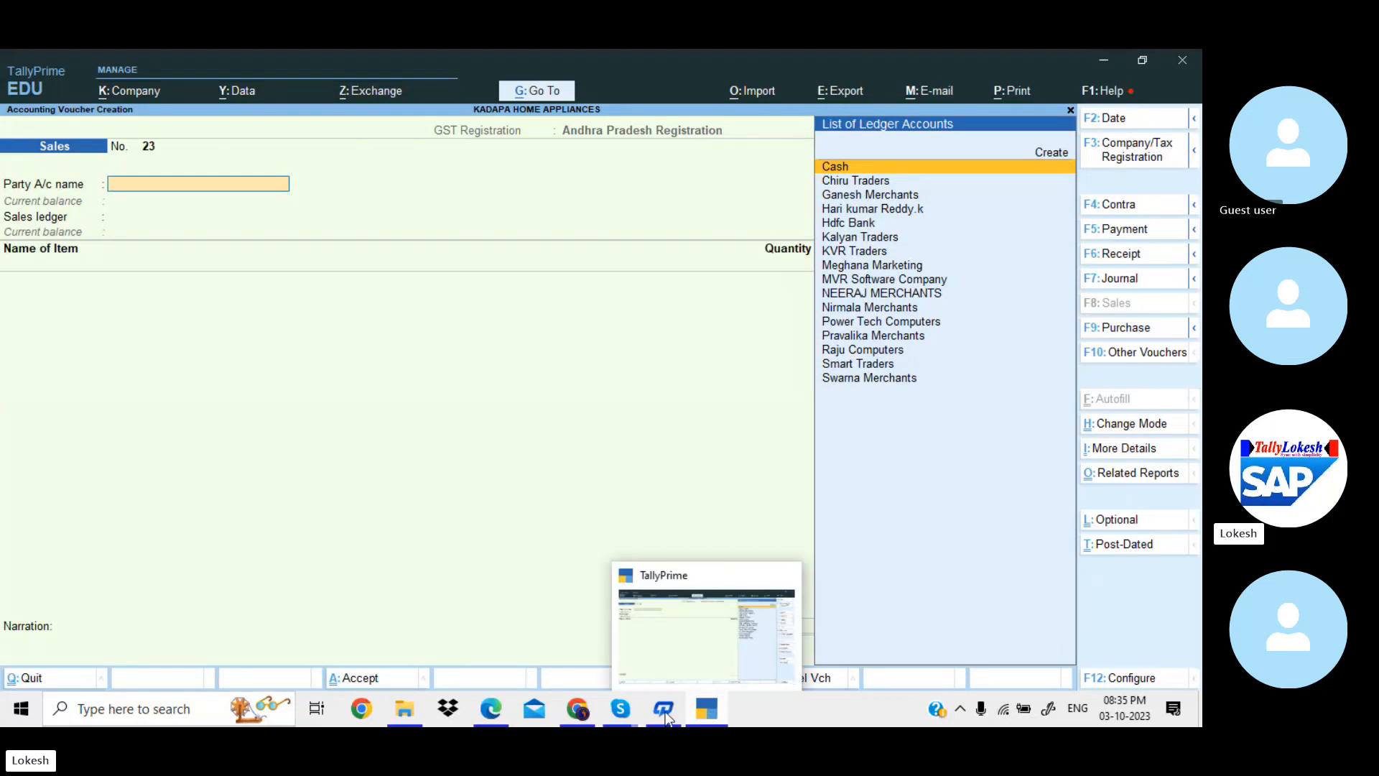
{"action": "mouse_move", "coordinate": [491, 711]}
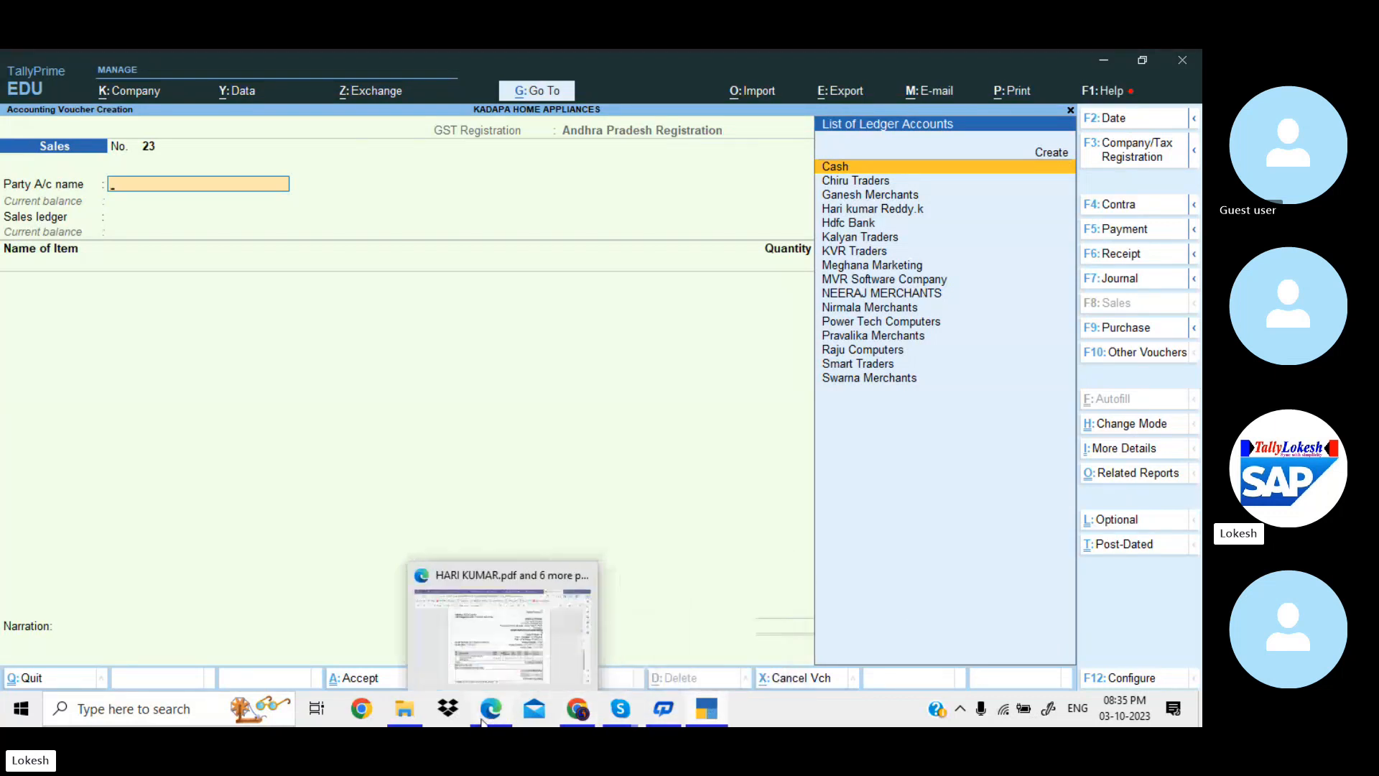
{"action": "left_click", "coordinate": [519, 648]}
{"action": "left_click", "coordinate": [807, 67]}
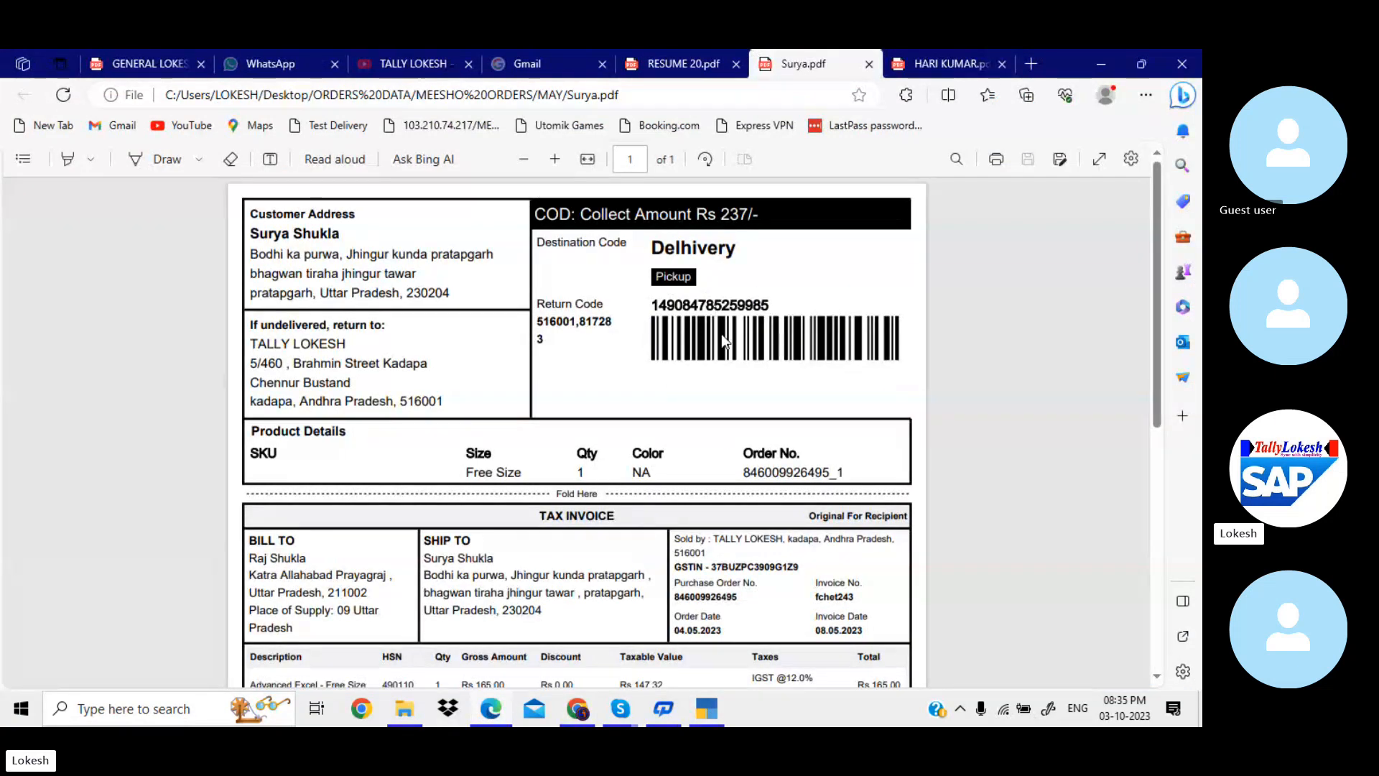
{"action": "scroll", "coordinate": [724, 306], "scroll_direction": "down", "scroll_amount": 1}
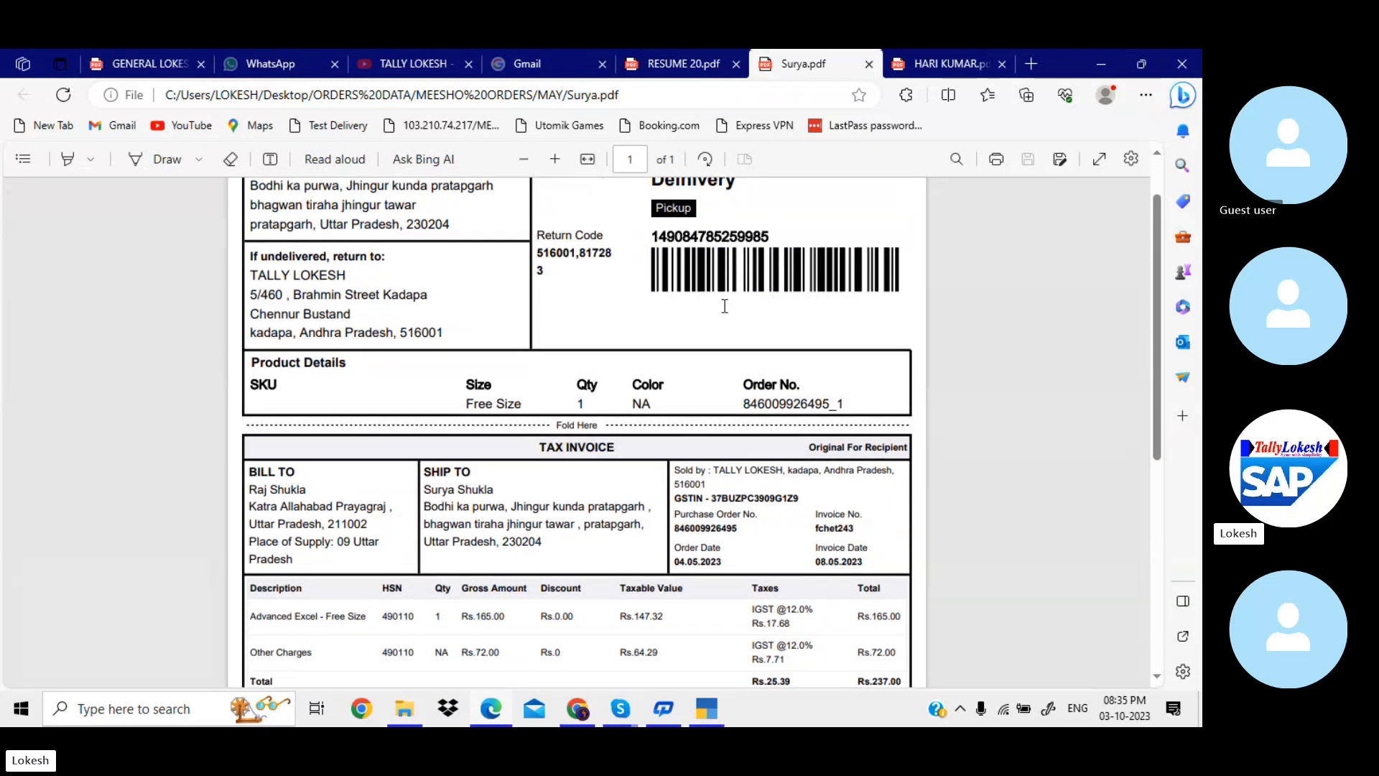
{"action": "scroll", "coordinate": [381, 320], "scroll_direction": "up", "scroll_amount": 1}
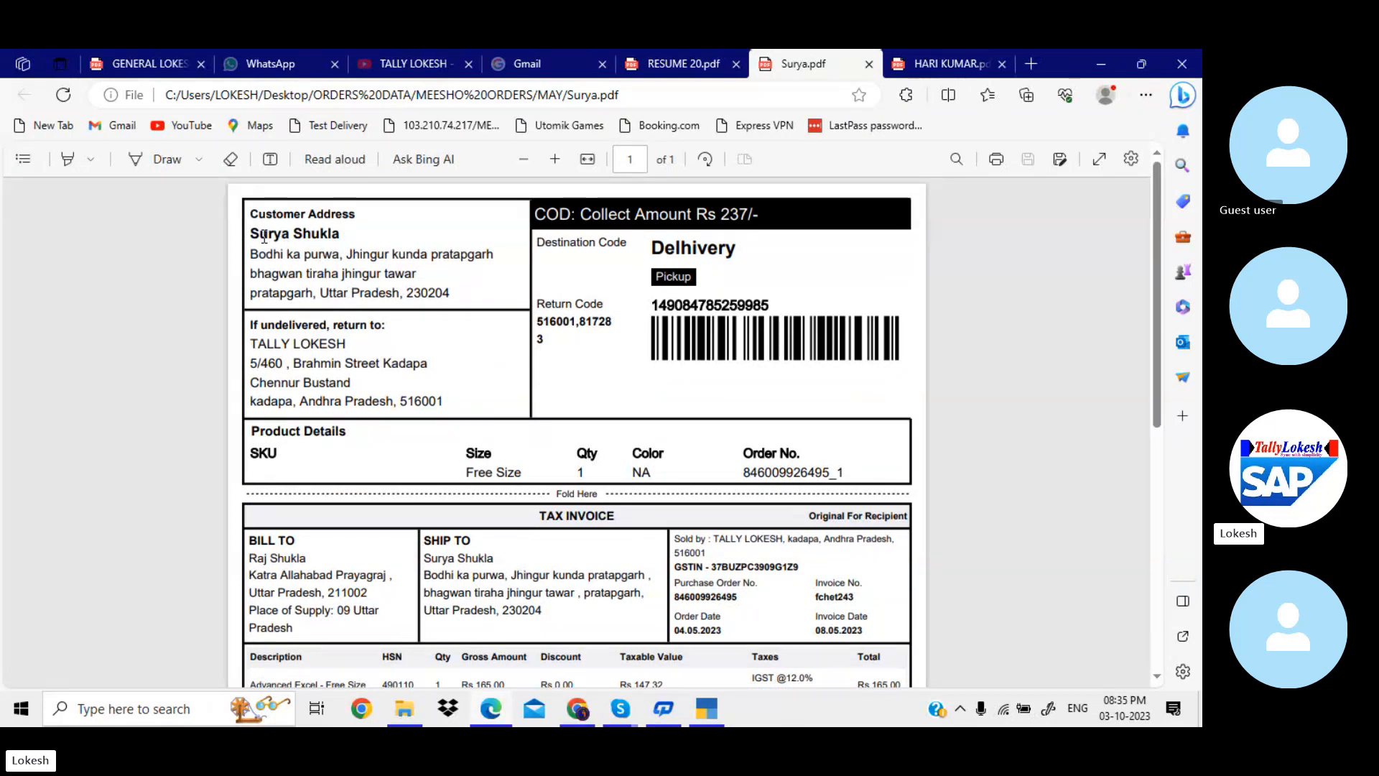
- Copy the customer's name from the Meesho order and start a new TallyPrime party ledger with it under Sundry Debtors
{"action": "left_click_drag", "start_coordinate": [249, 232], "coordinate": [344, 230]}
{"action": "key", "text": "ctrl+c"}
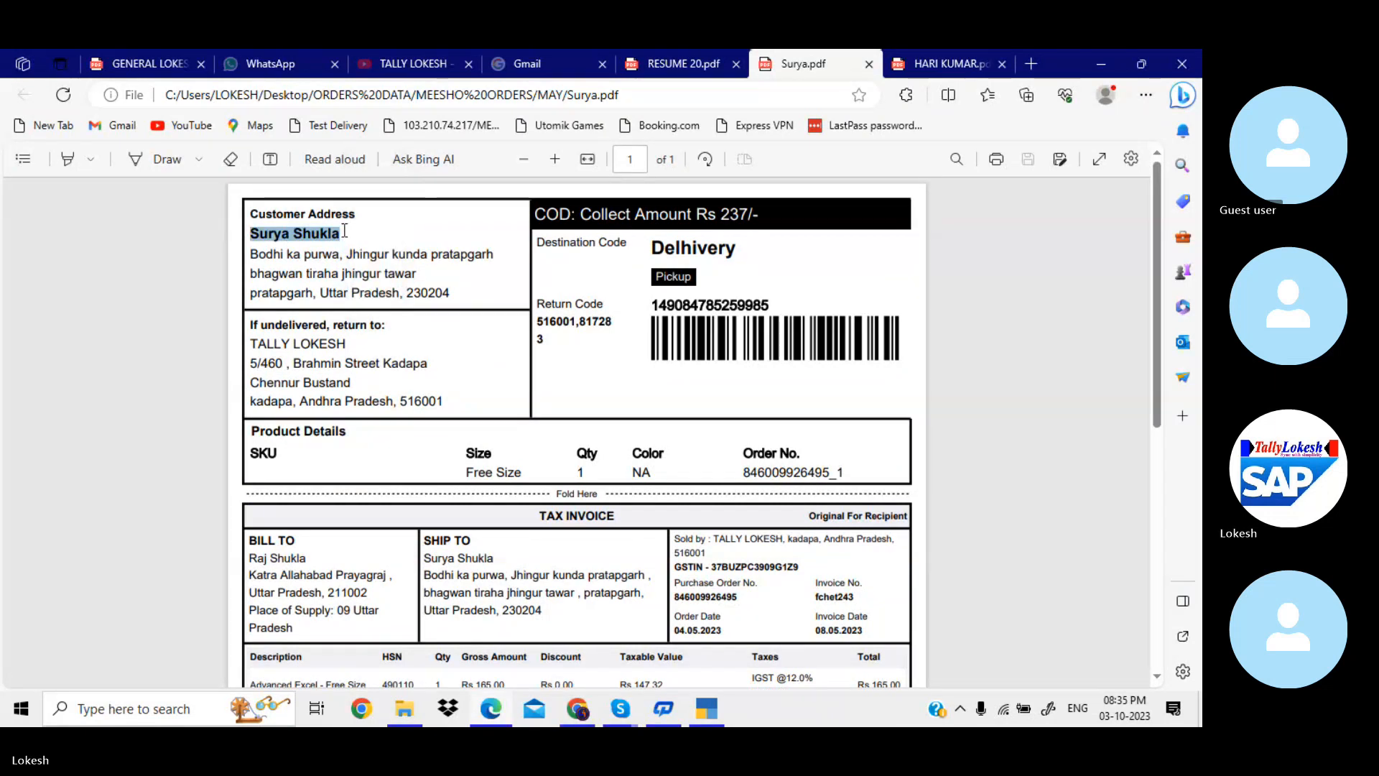
{"action": "key", "text": "alt+Tab"}
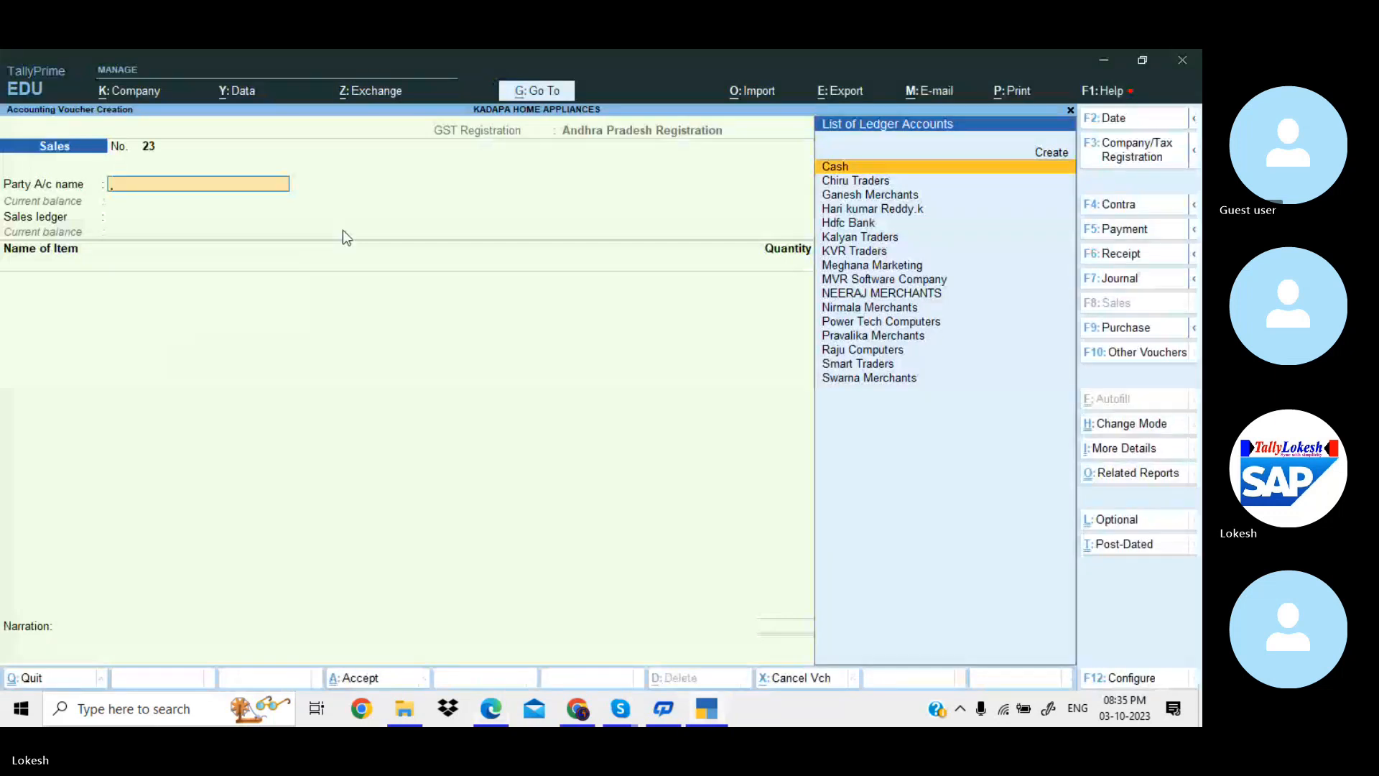
{"action": "key", "text": "alt+c"}
{"action": "key", "text": "ctrl+v"}
{"action": "key", "text": "Return"}
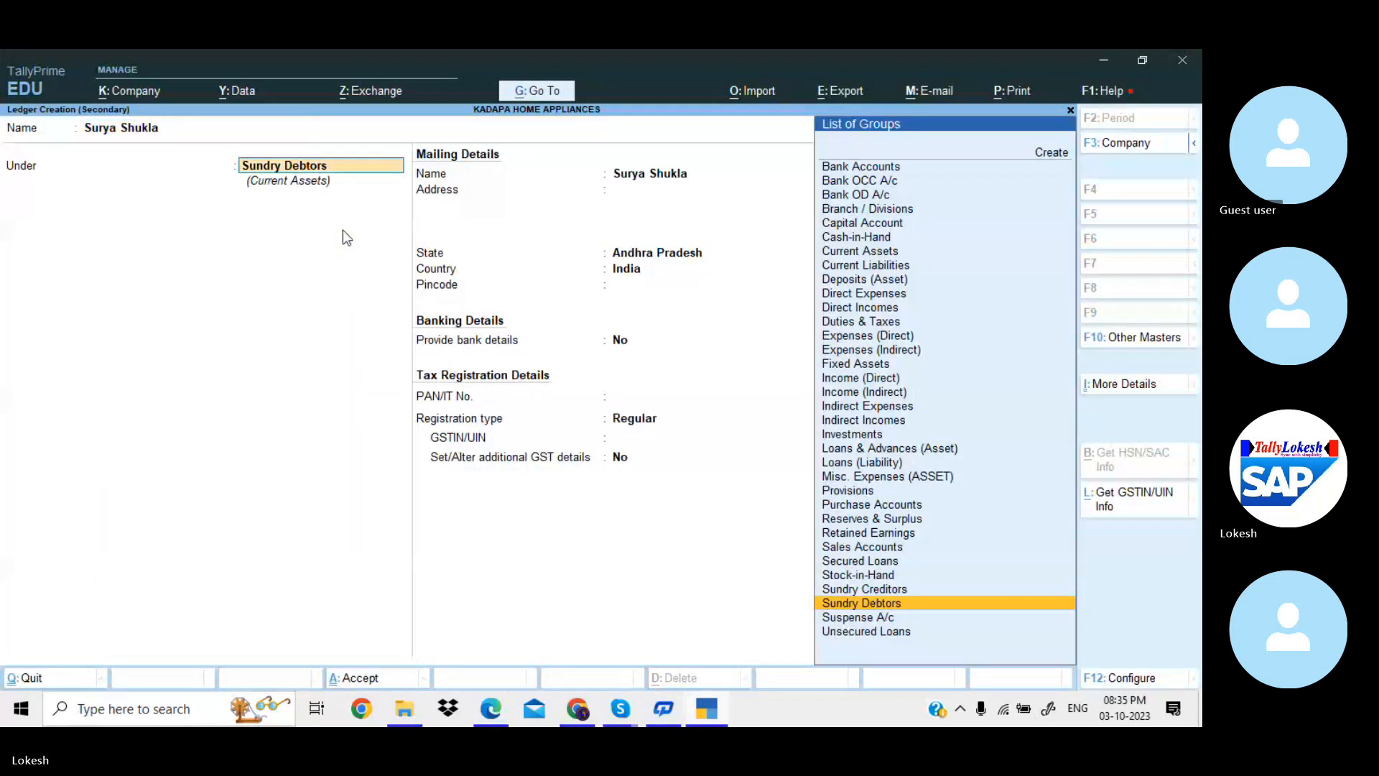
{"action": "key", "text": "Return"}
{"action": "key", "text": "Return"}
- Copy the first line of the customer's address from the order PDF into the ledger's mailing address
{"action": "key", "text": "alt+Tab"}
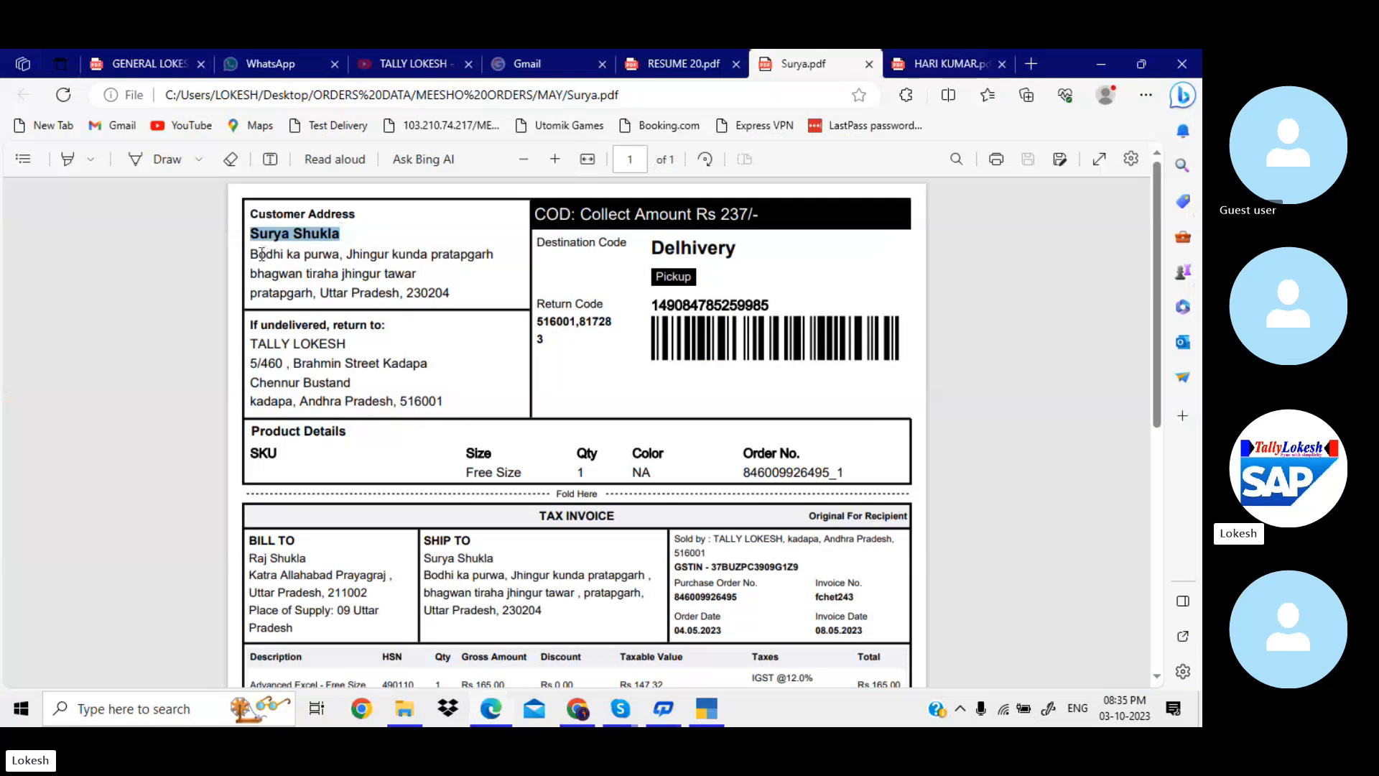
{"action": "left_click_drag", "start_coordinate": [251, 255], "coordinate": [495, 253]}
{"action": "key", "text": "ctrl+c"}
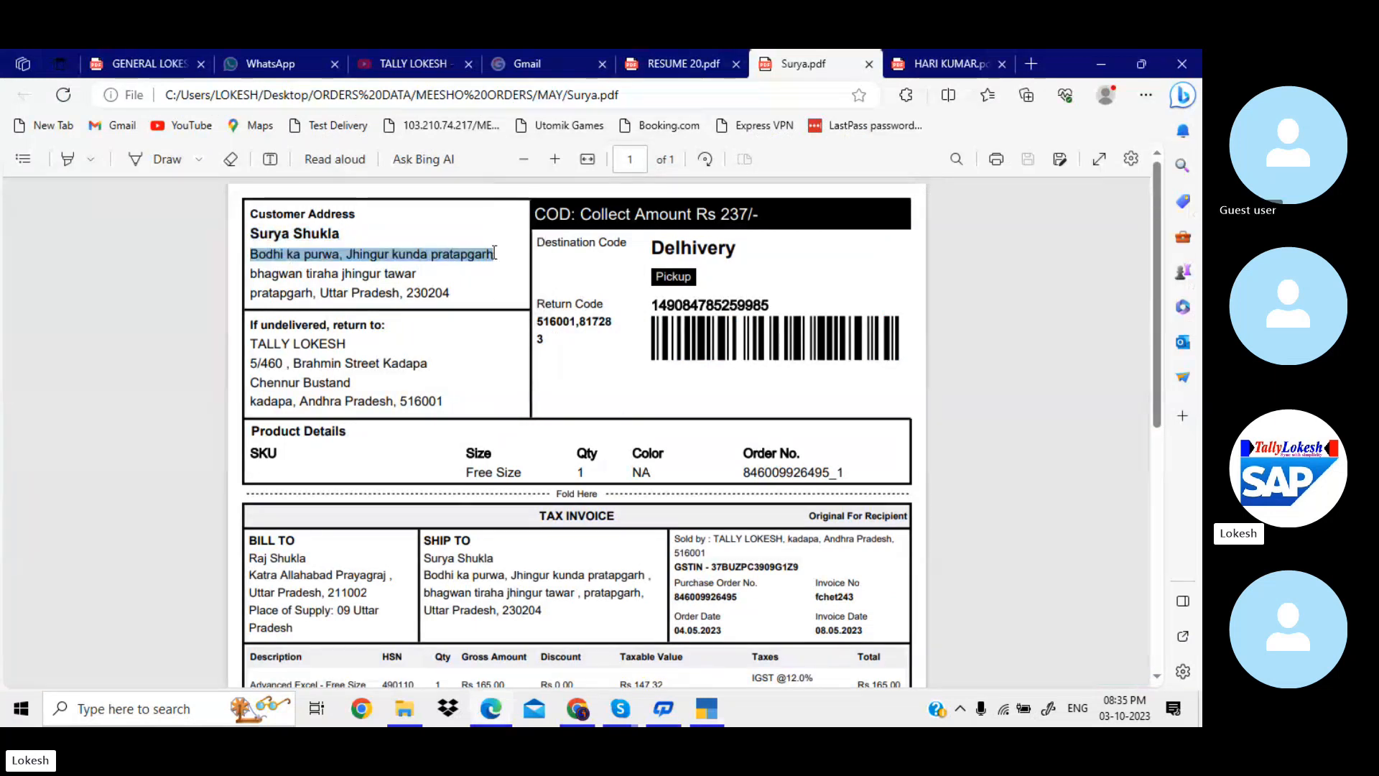
{"action": "key", "text": "alt+Tab"}
{"action": "key", "text": "ctrl+v"}
{"action": "key", "text": "Return"}
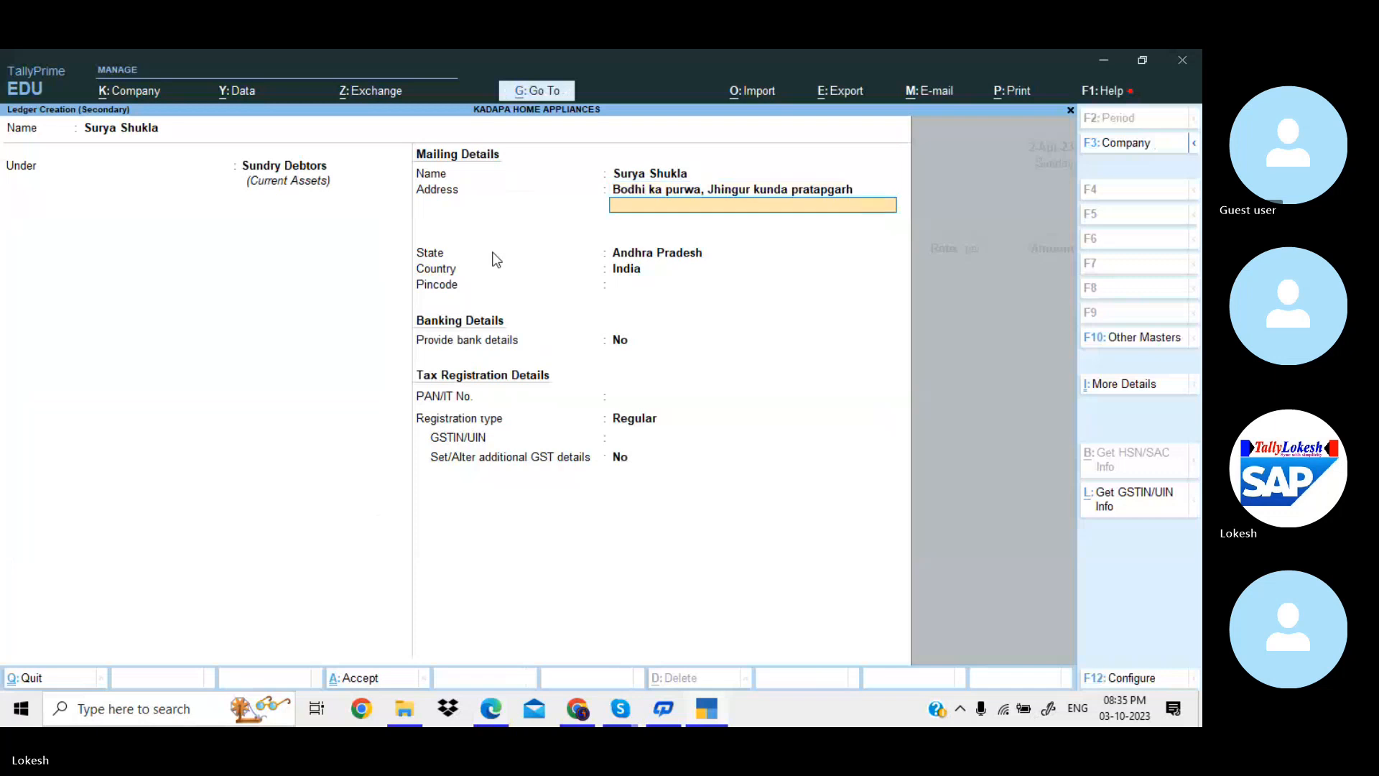
- Copy the last line of the customer's address from the order PDF into the ledger's second address line
{"action": "key", "text": "alt+Tab"}
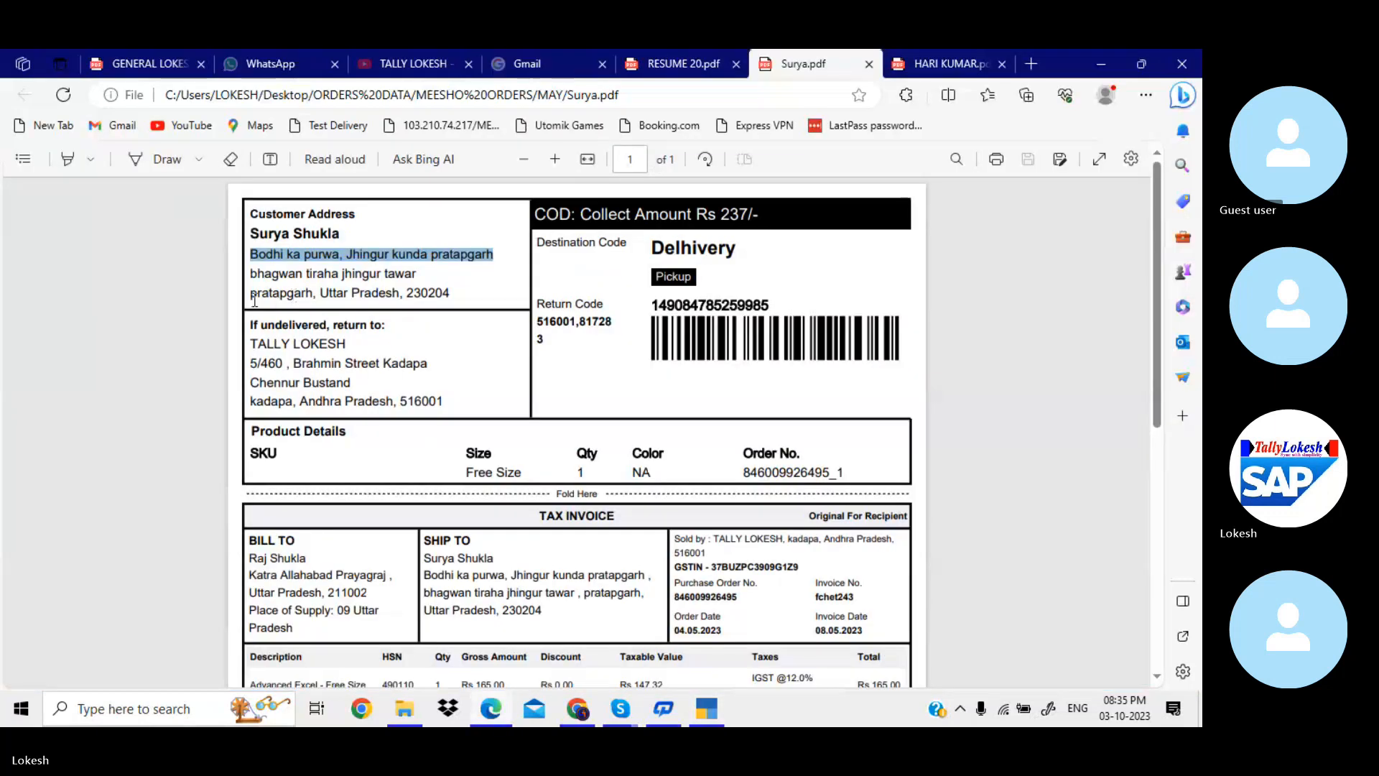
{"action": "left_click_drag", "start_coordinate": [254, 297], "coordinate": [477, 290]}
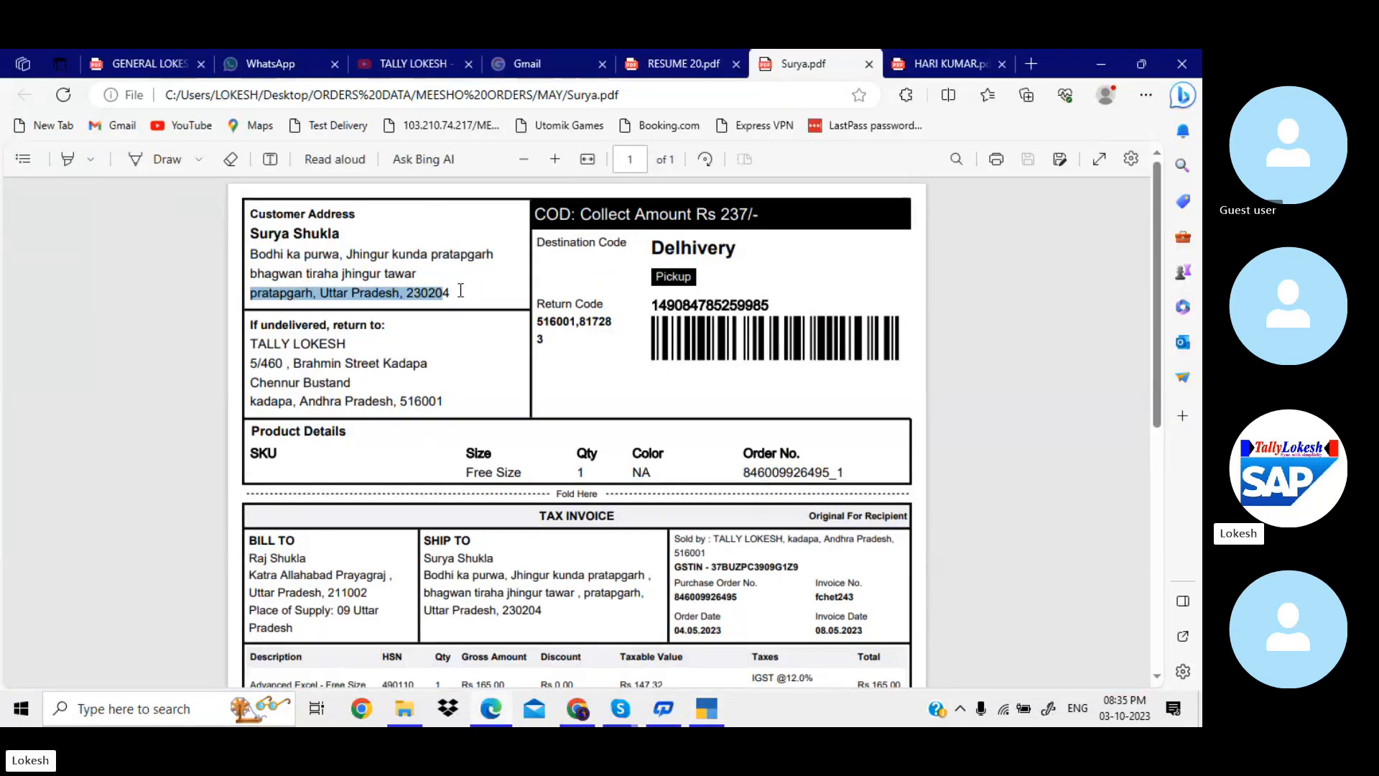
{"action": "key", "text": "alt+Tab"}
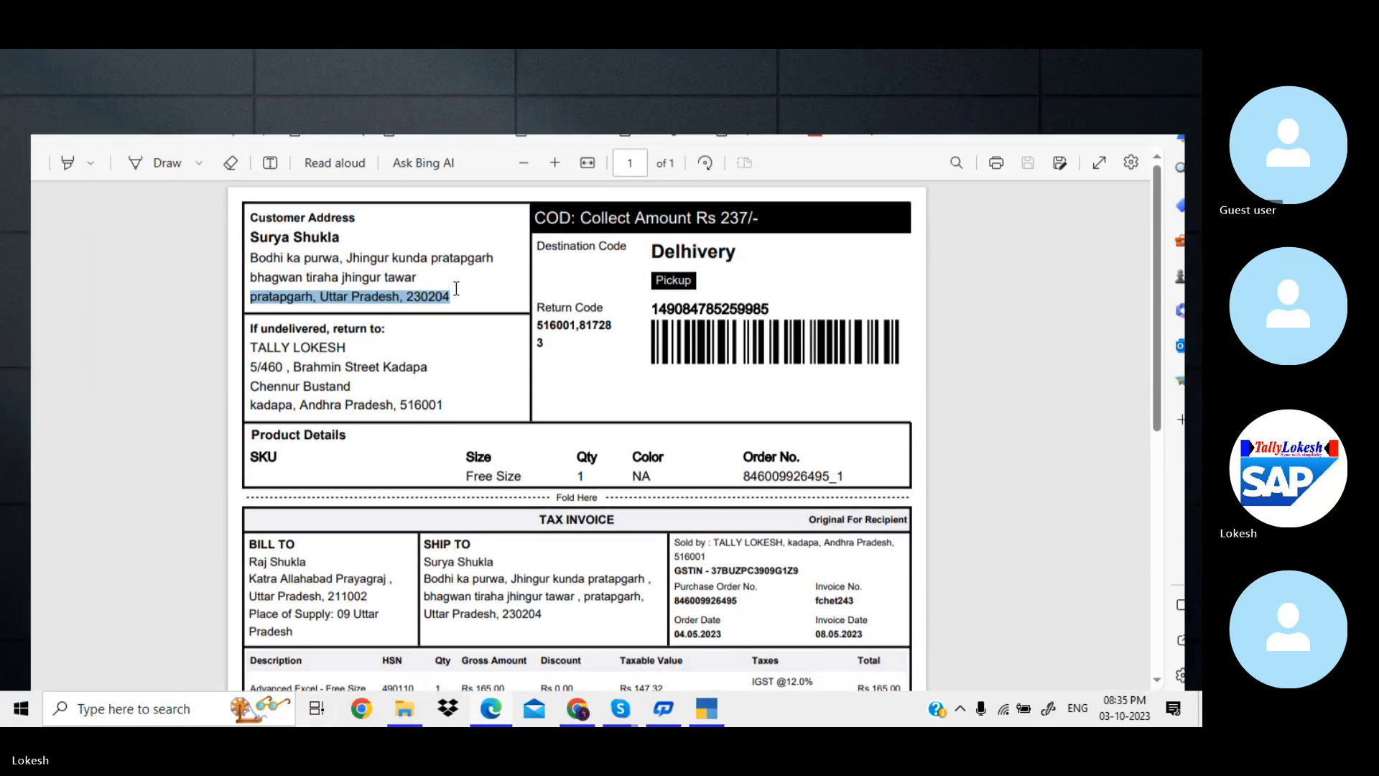
{"action": "key", "text": "Escape"}
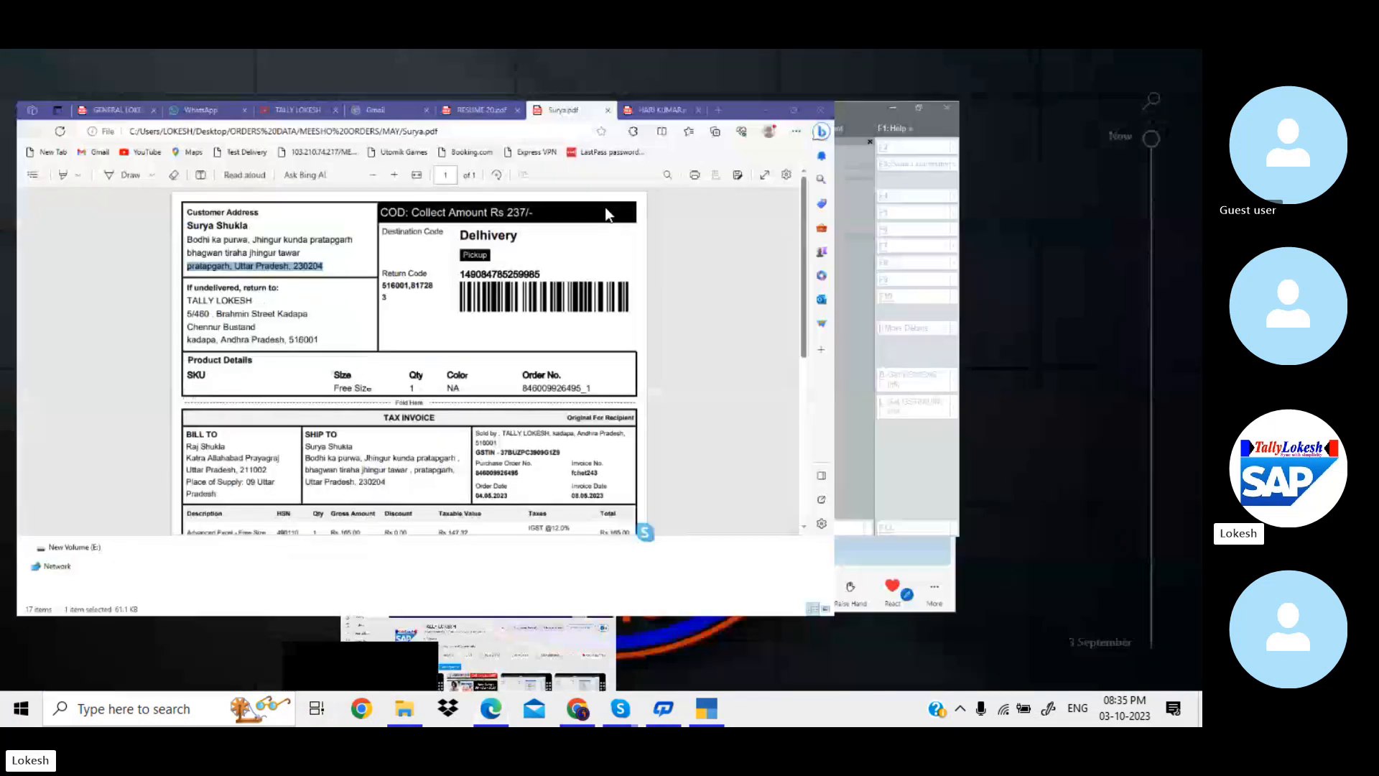
{"action": "key", "text": "alt+Tab"}
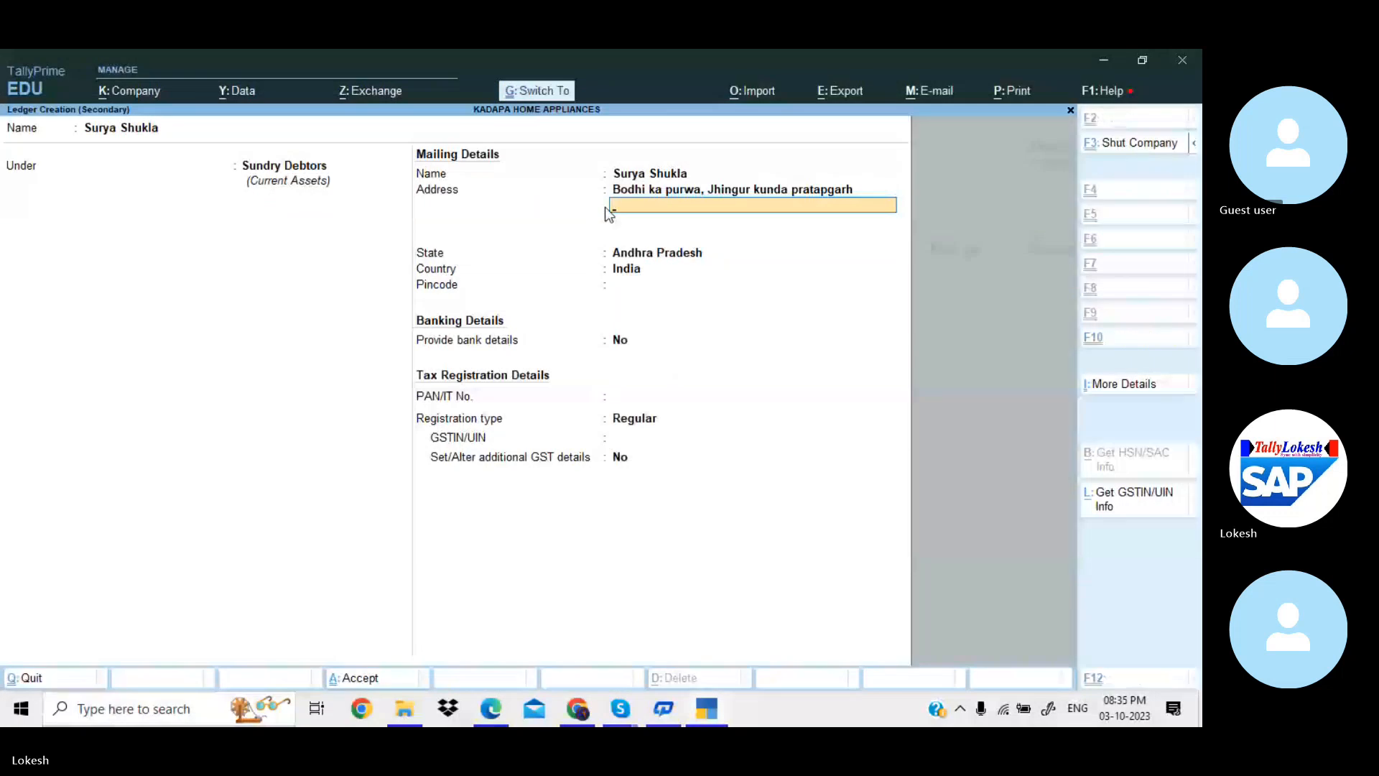
{"action": "key", "text": "ctrl+v"}
{"action": "key", "text": "Return"}
{"action": "key", "text": "Return"}
- Set the customer ledger's state to Uttar Pradesh and leave the pincode blank
{"action": "type", "text": "U"}
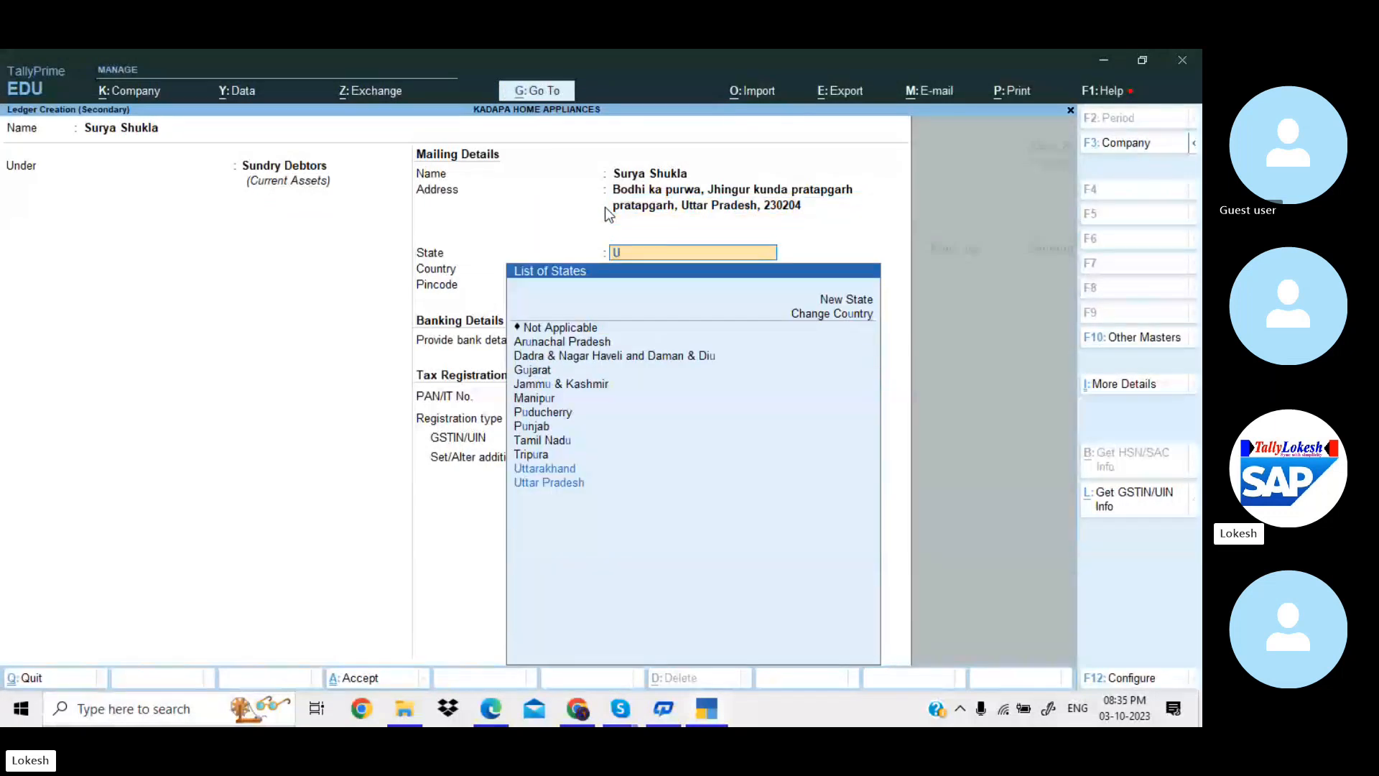
{"action": "key", "text": "Down"}
{"action": "key", "text": "Down"}
{"action": "key", "text": "Return"}
{"action": "key", "text": "Return"}
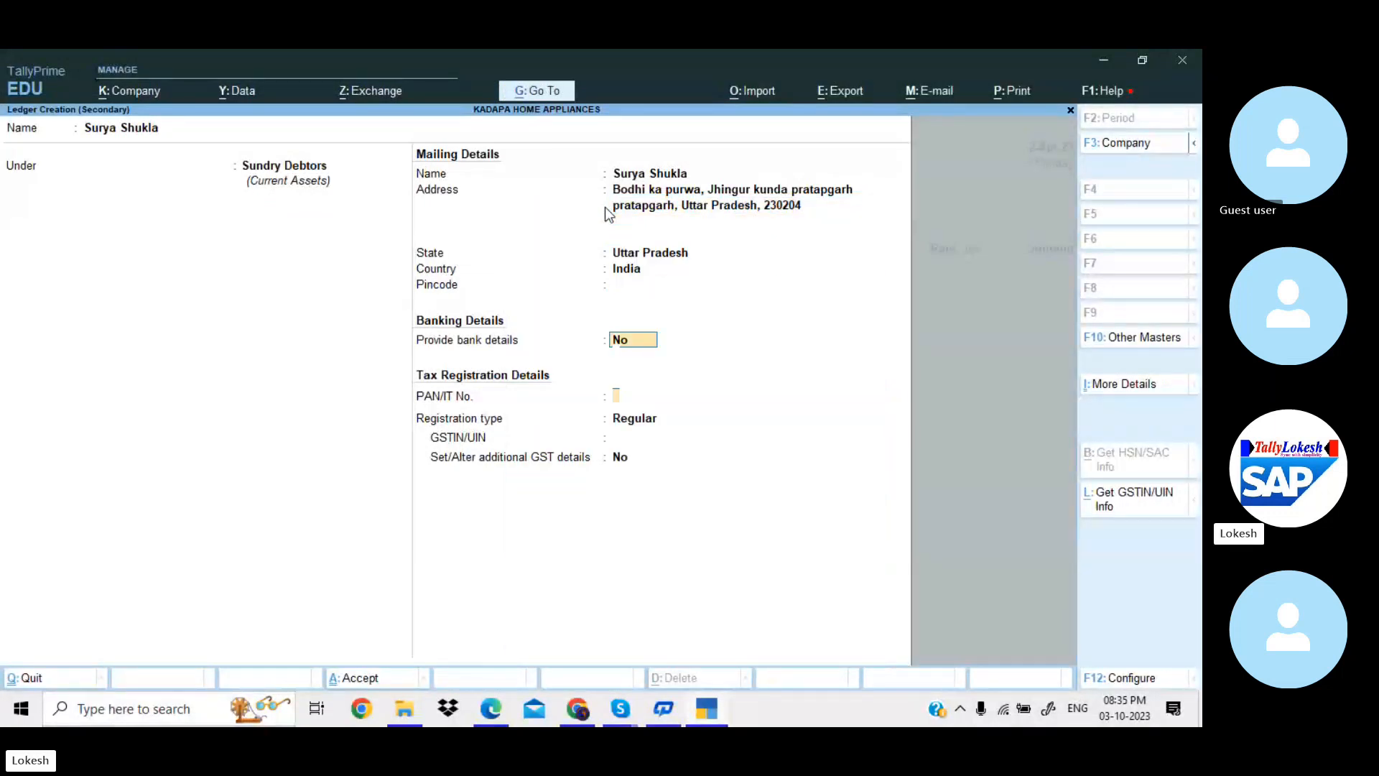
- Set the ledger's GST registration type to Unregistered/Consumer, leave the GSTIN blank, and save the customer ledger
{"action": "key", "text": "Return"}
{"action": "key", "text": "Return"}
{"action": "key", "text": "Up"}
{"action": "key", "text": "Down"}
{"action": "key", "text": "Down"}
{"action": "key", "text": "Return"}
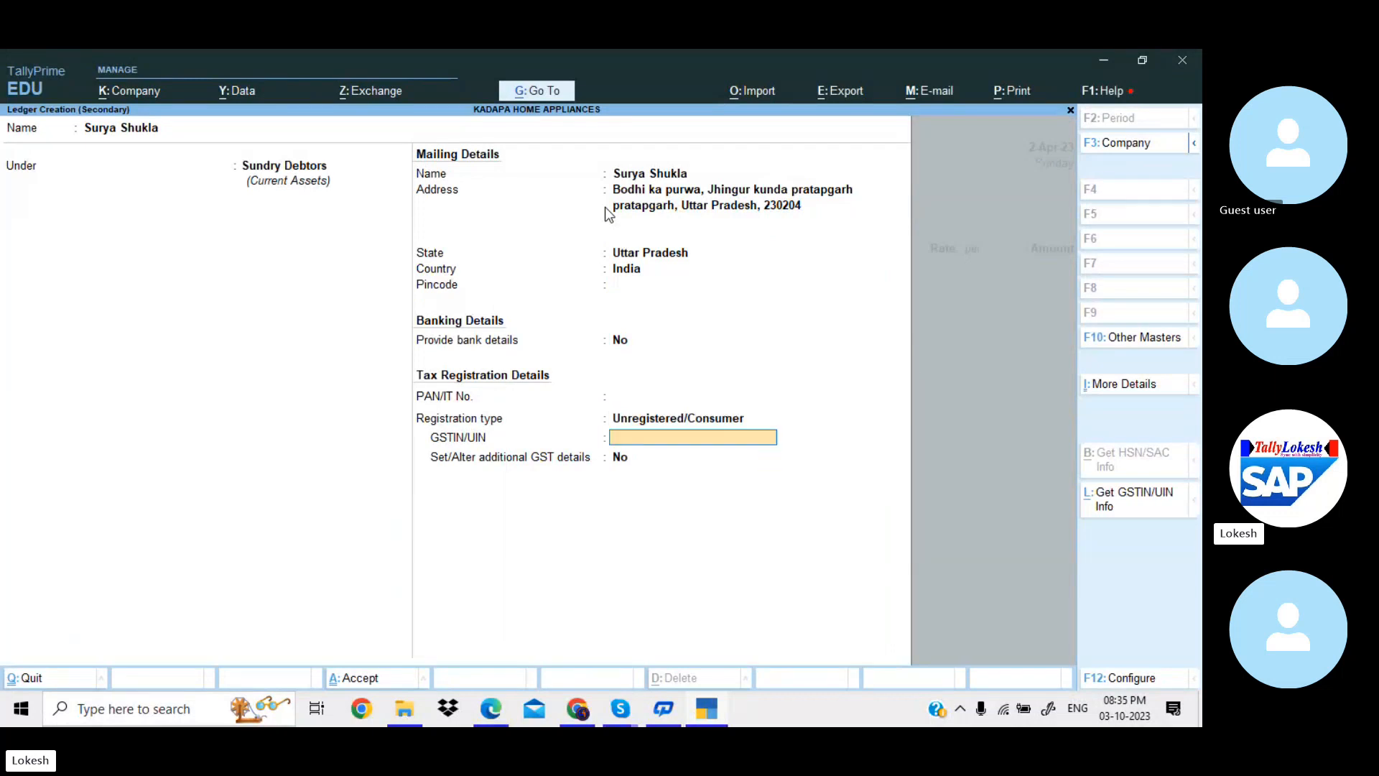
{"action": "key", "text": "Return"}
{"action": "key", "text": "Return"}
{"action": "key", "text": "Return"}
{"action": "key", "text": "ctrl+a"}
{"action": "key", "text": "Return"}
{"action": "key", "text": "Return"}
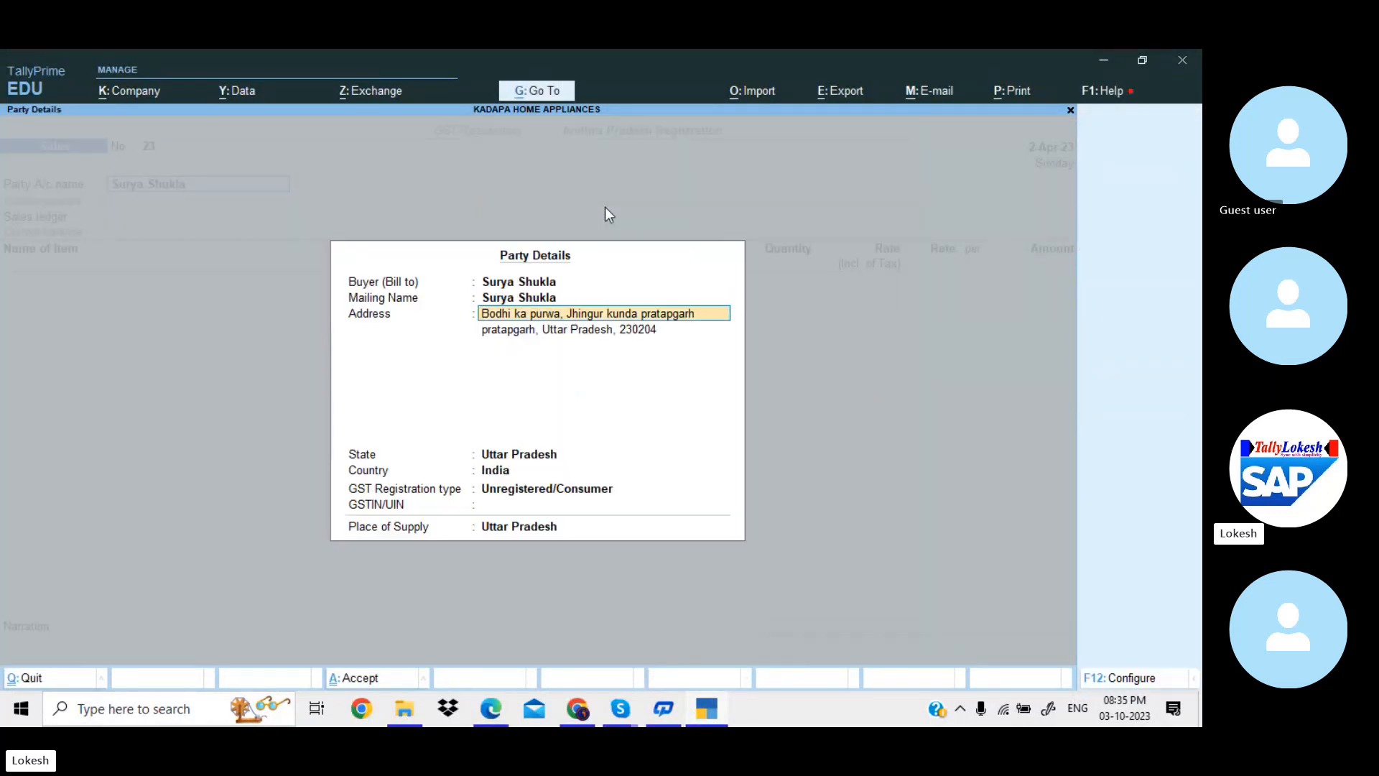
- Accept the party details with Uttar Pradesh as place of supply and choose Sales IGST as the sales ledger
{"action": "key", "text": "Return"}
{"action": "key", "text": "Return"}
{"action": "key", "text": "Return"}
{"action": "key", "text": "Return"}
{"action": "key", "text": "Return"}
{"action": "key", "text": "Return"}
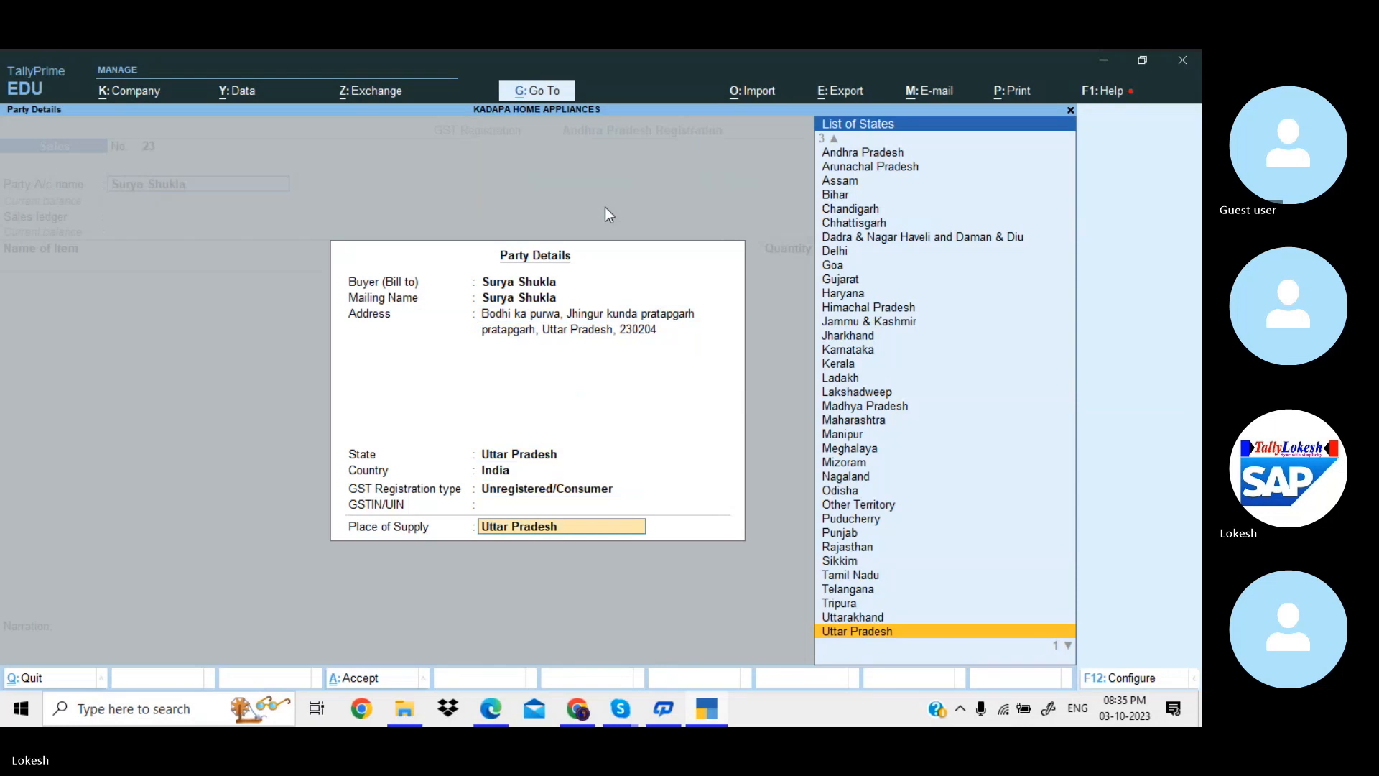
{"action": "key", "text": "Return"}
{"action": "key", "text": "Return"}
- Check the product line in the order PDF and create a new stock item named Advance Excel in TallyPrime
{"action": "key", "text": "alt+Tab"}
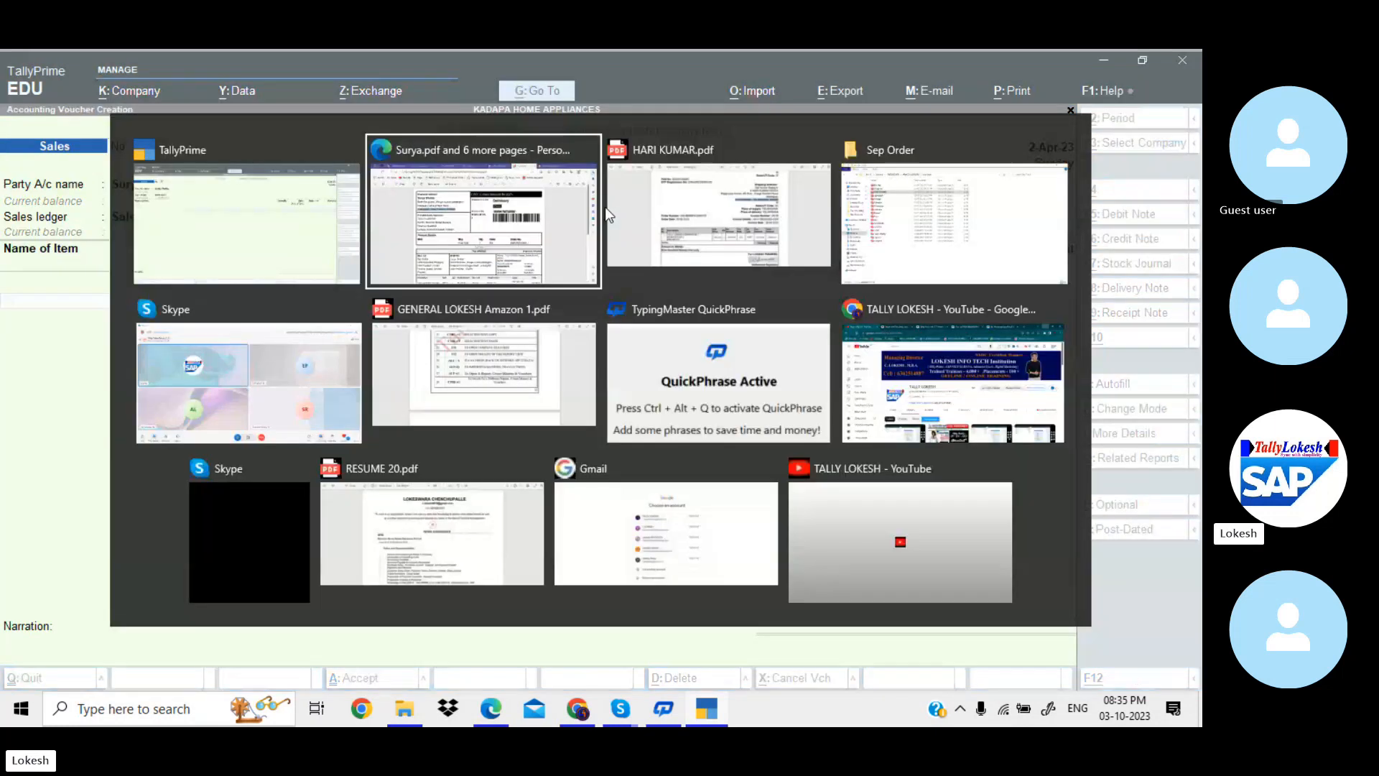
{"action": "scroll", "coordinate": [607, 207], "scroll_direction": "down", "scroll_amount": 4}
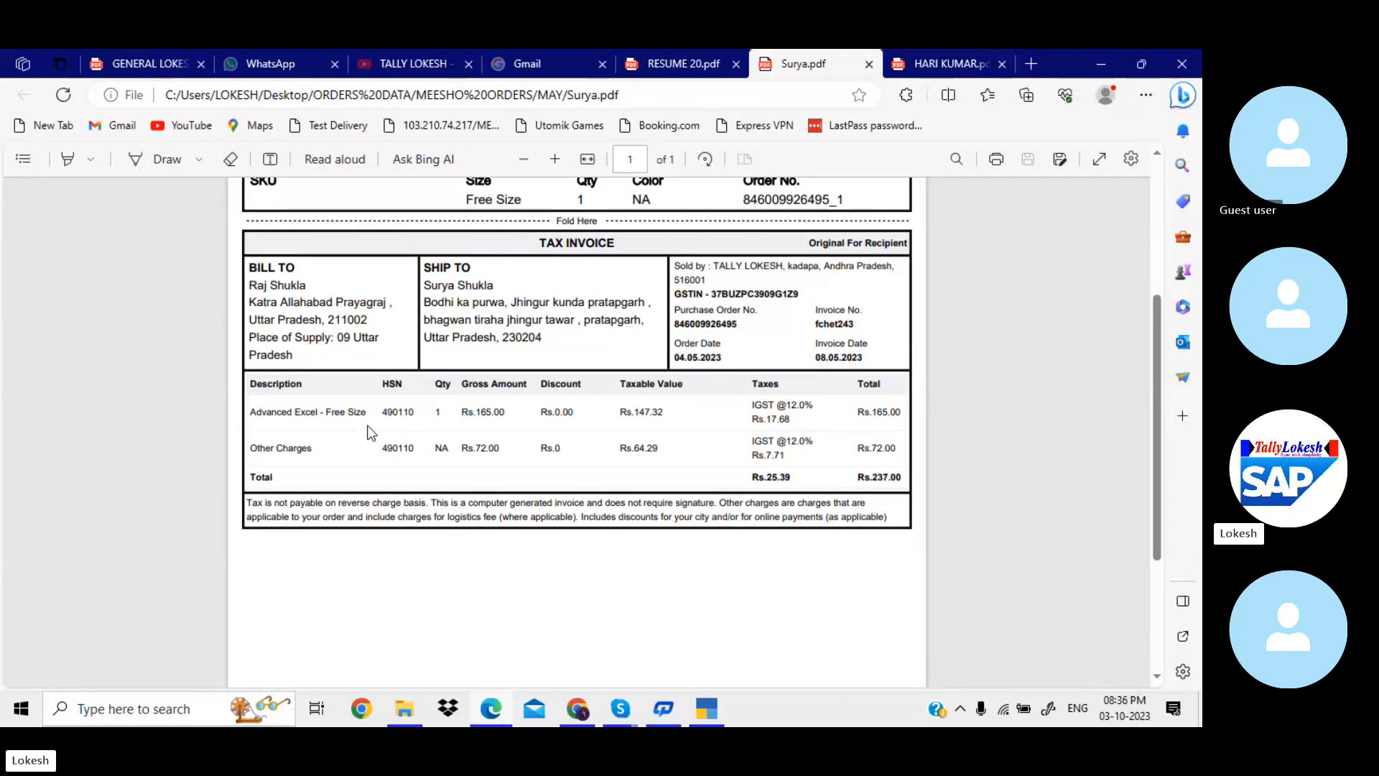
{"action": "key", "text": "alt+Tab"}
{"action": "key", "text": "alt+c"}
{"action": "type", "text": "Ad"}
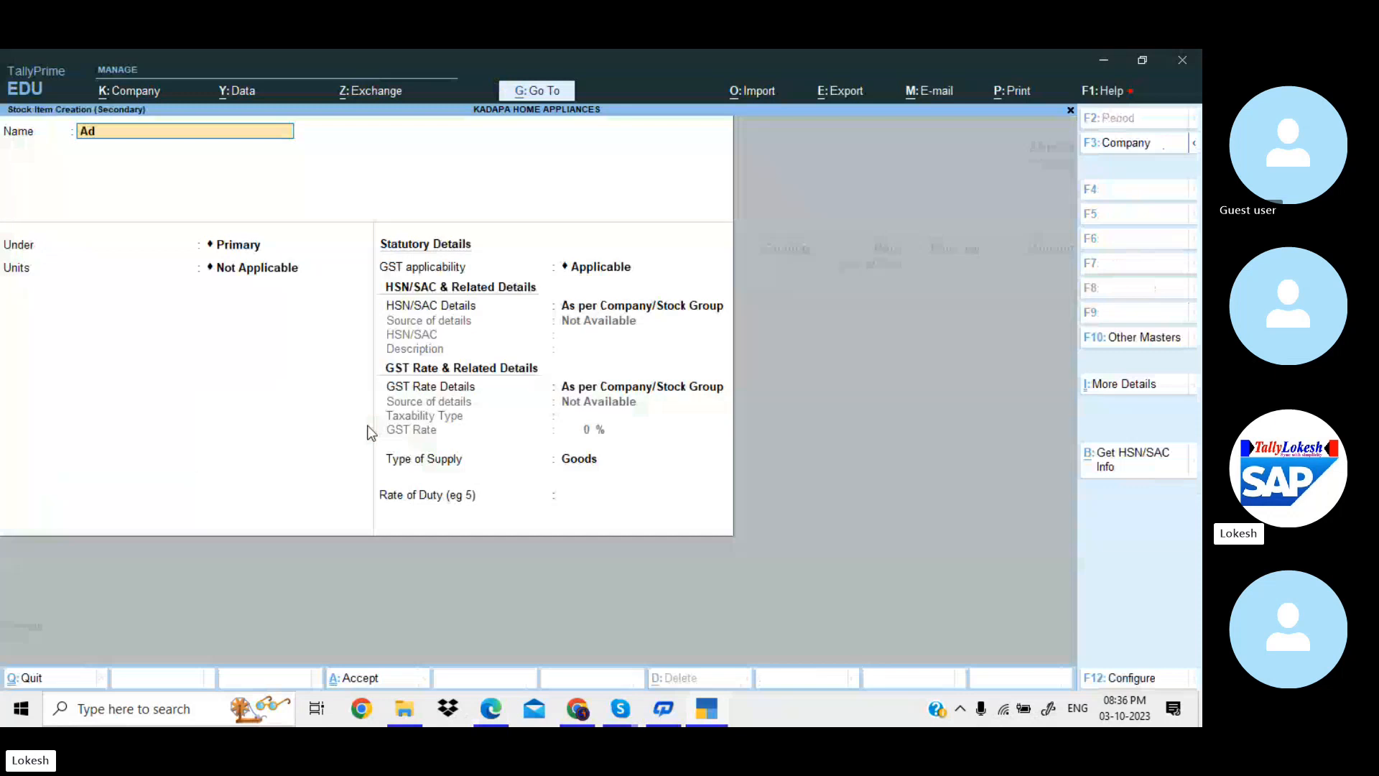
{"action": "type", "text": "vance d"}
{"action": "key", "text": "BackSpace"}
{"action": "type", "text": "e E"}
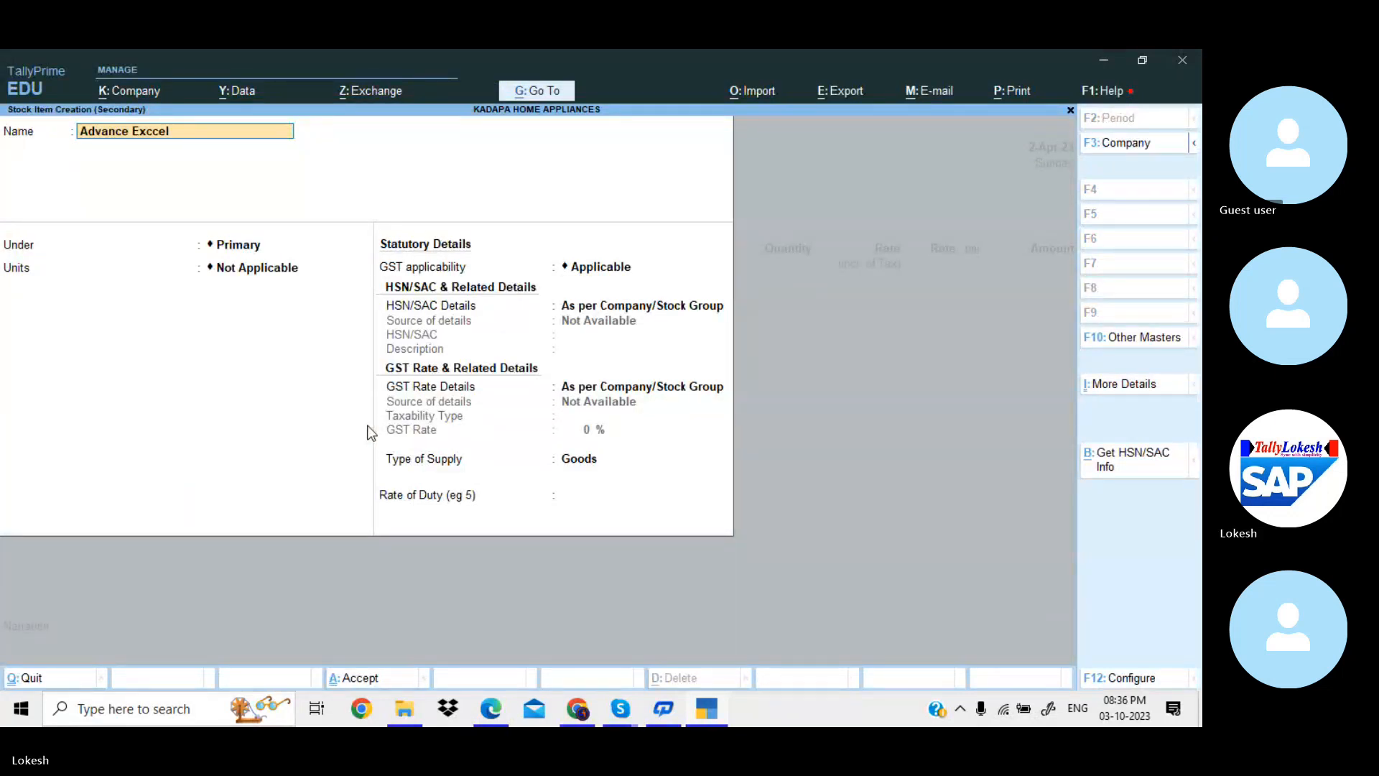
{"action": "type", "text": "xcel"}
{"action": "key", "text": "Return"}
- Keep the stock item under Primary, set its unit to nos without alternate units, and keep GST applicable
{"action": "key", "text": "Return"}
{"action": "key", "text": "Down"}
{"action": "key", "text": "Down"}
{"action": "key", "text": "Down"}
{"action": "key", "text": "Down"}
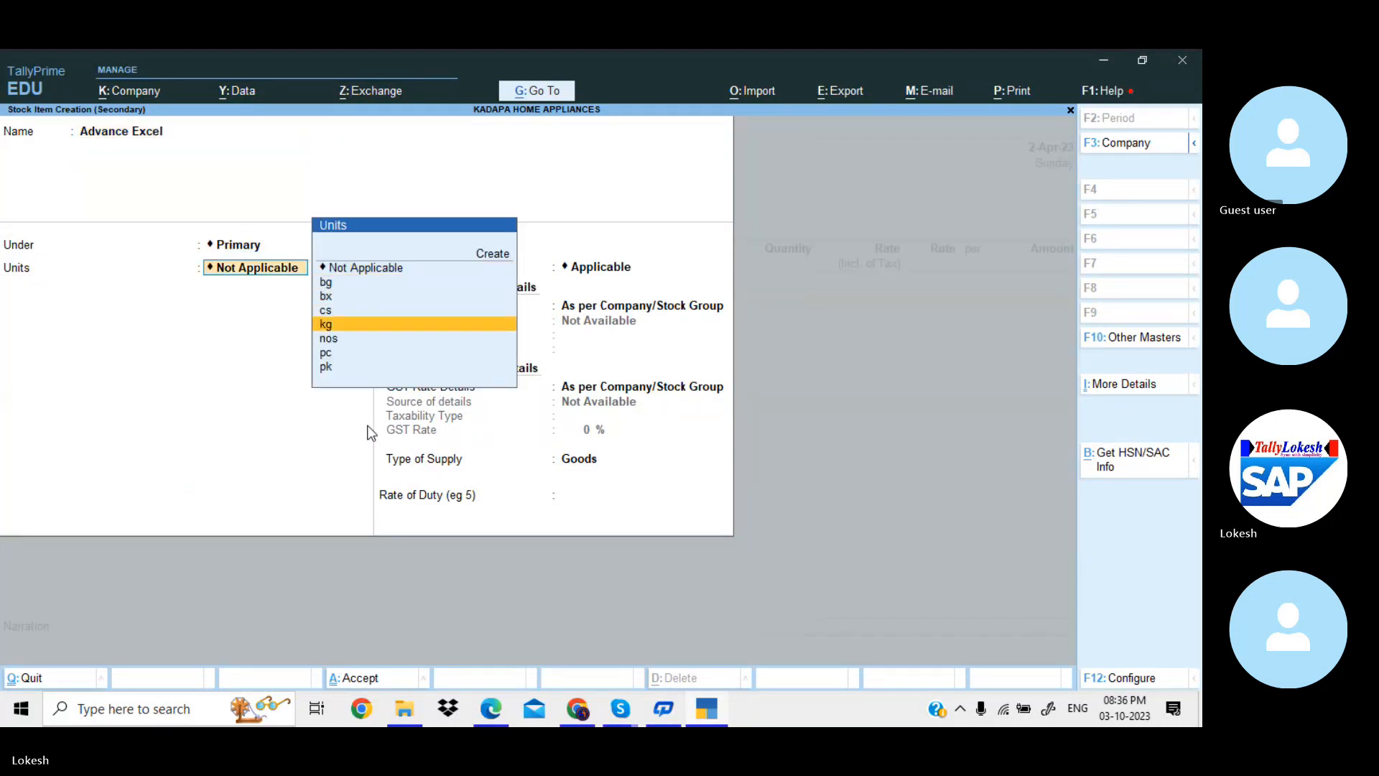
{"action": "key", "text": "Down"}
{"action": "key", "text": "Return"}
{"action": "key", "text": "Return"}
{"action": "key", "text": "Return"}
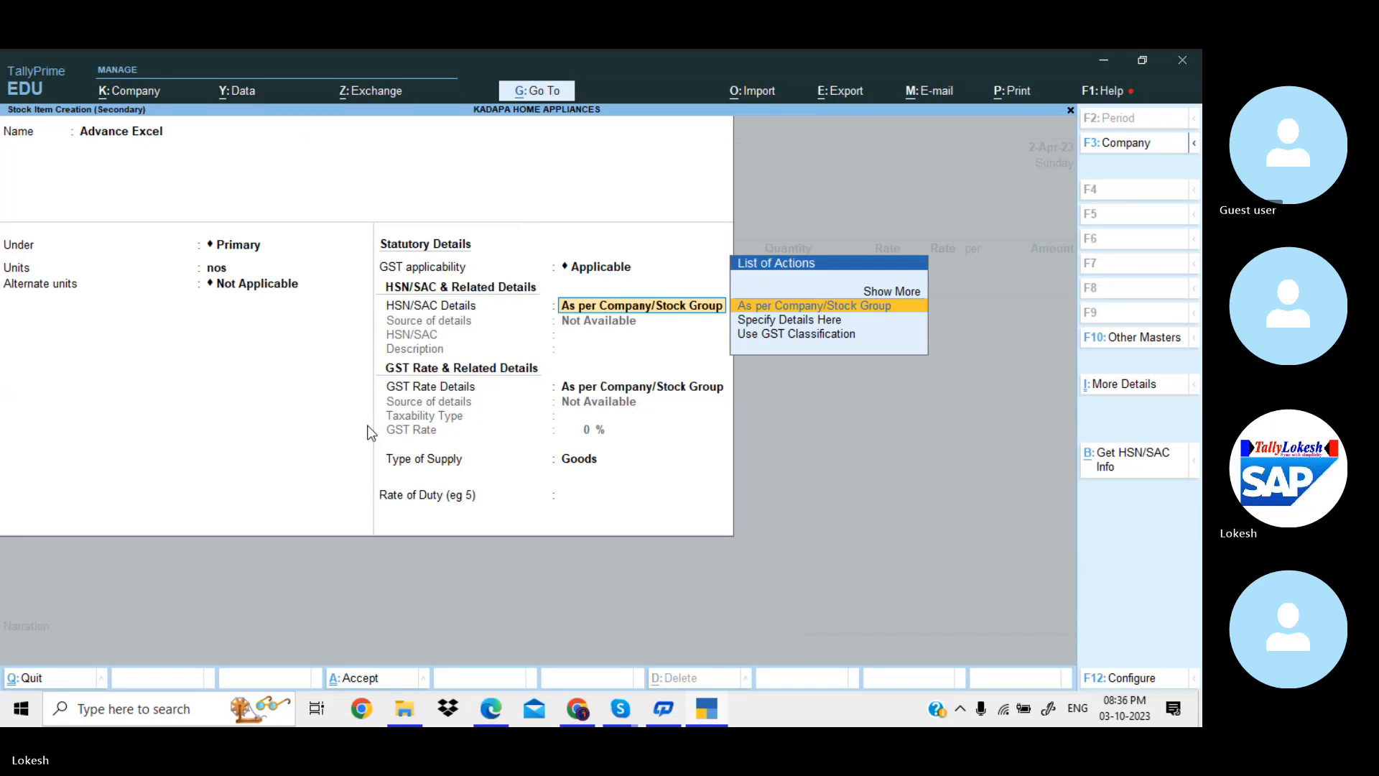
- Specify the HSN/SAC details directly on the stock item and enter 78965 as the HSN/SAC code
{"action": "key", "text": "Down"}
{"action": "key", "text": "Return"}
{"action": "type", "text": "7896"}
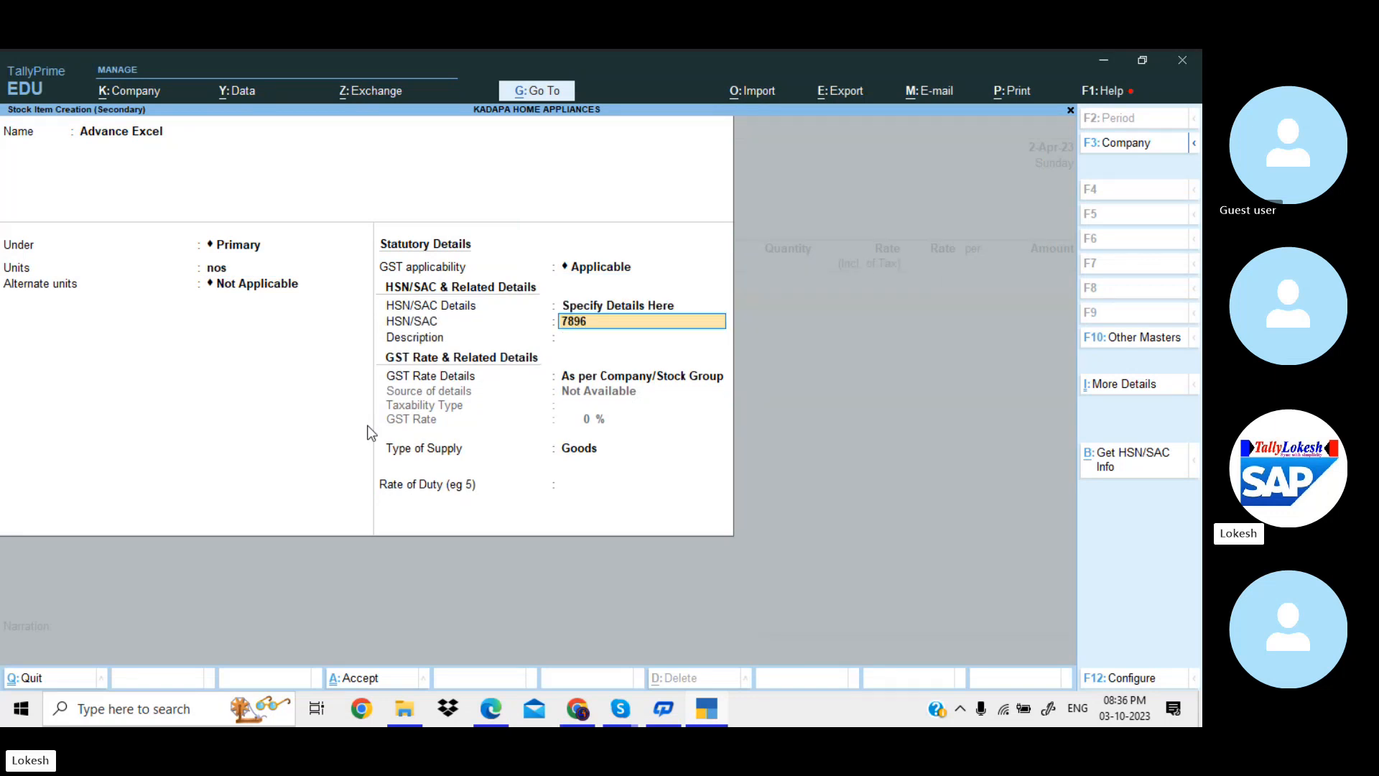
{"action": "type", "text": "5"}
{"action": "key", "text": "Return"}
- Specify the GST rate details on the item with taxability type Taxable, and save the stock item
{"action": "key", "text": "Return"}
{"action": "key", "text": "Down"}
{"action": "key", "text": "Return"}
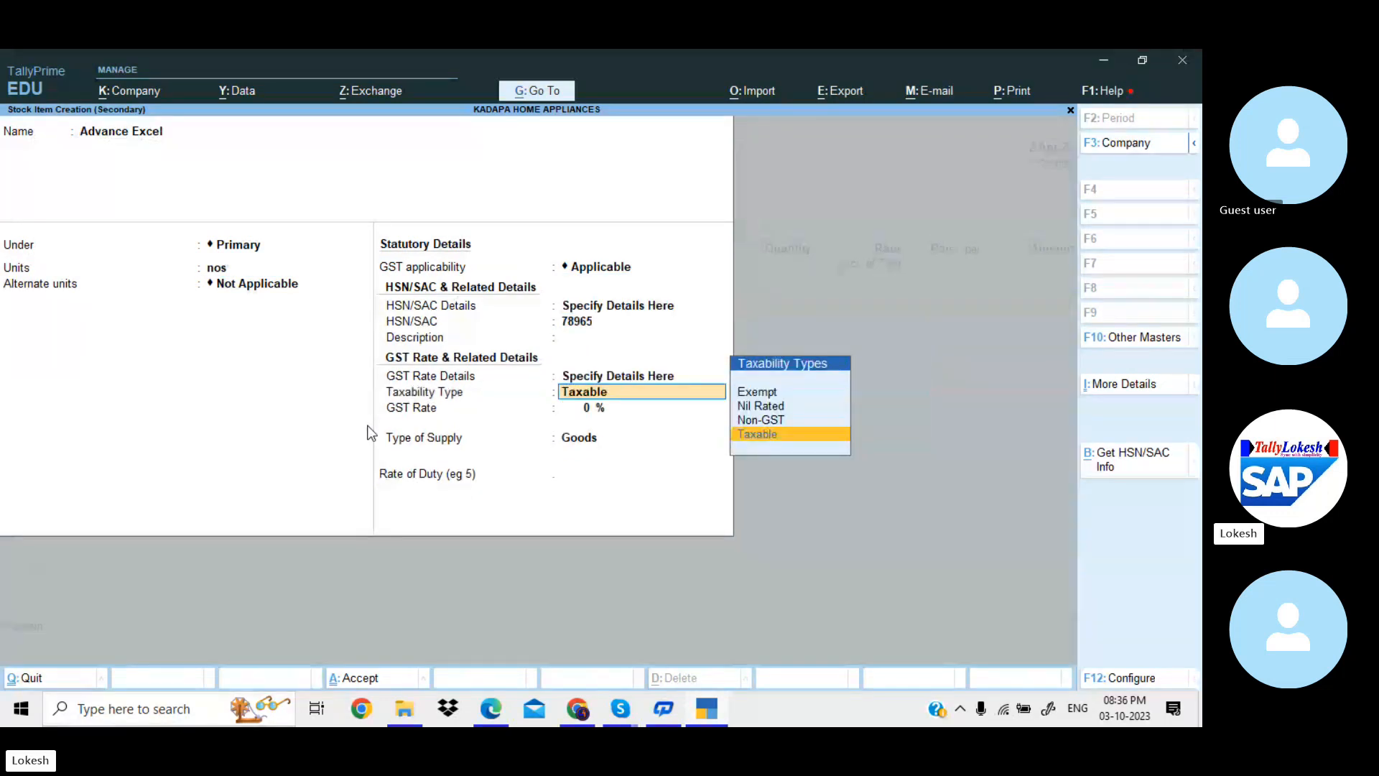
{"action": "key", "text": "Return"}
{"action": "key", "text": "Return"}
{"action": "key", "text": "Return"}
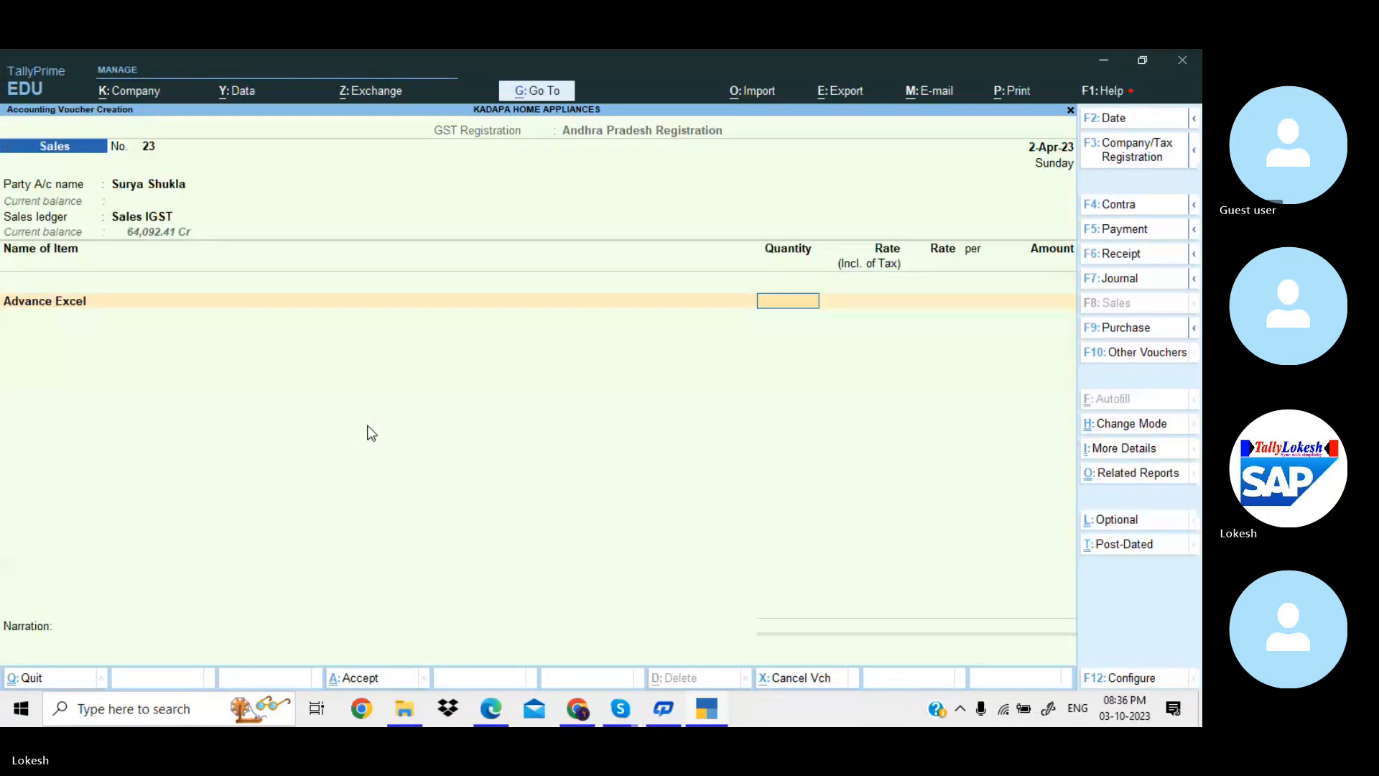
- Enter a quantity of 1 nos and the order PDF's total of 237 as the tax-inclusive rate for Advance Excel
{"action": "type", "text": "1"}
{"action": "key", "text": "Return"}
{"action": "key", "text": "Return"}
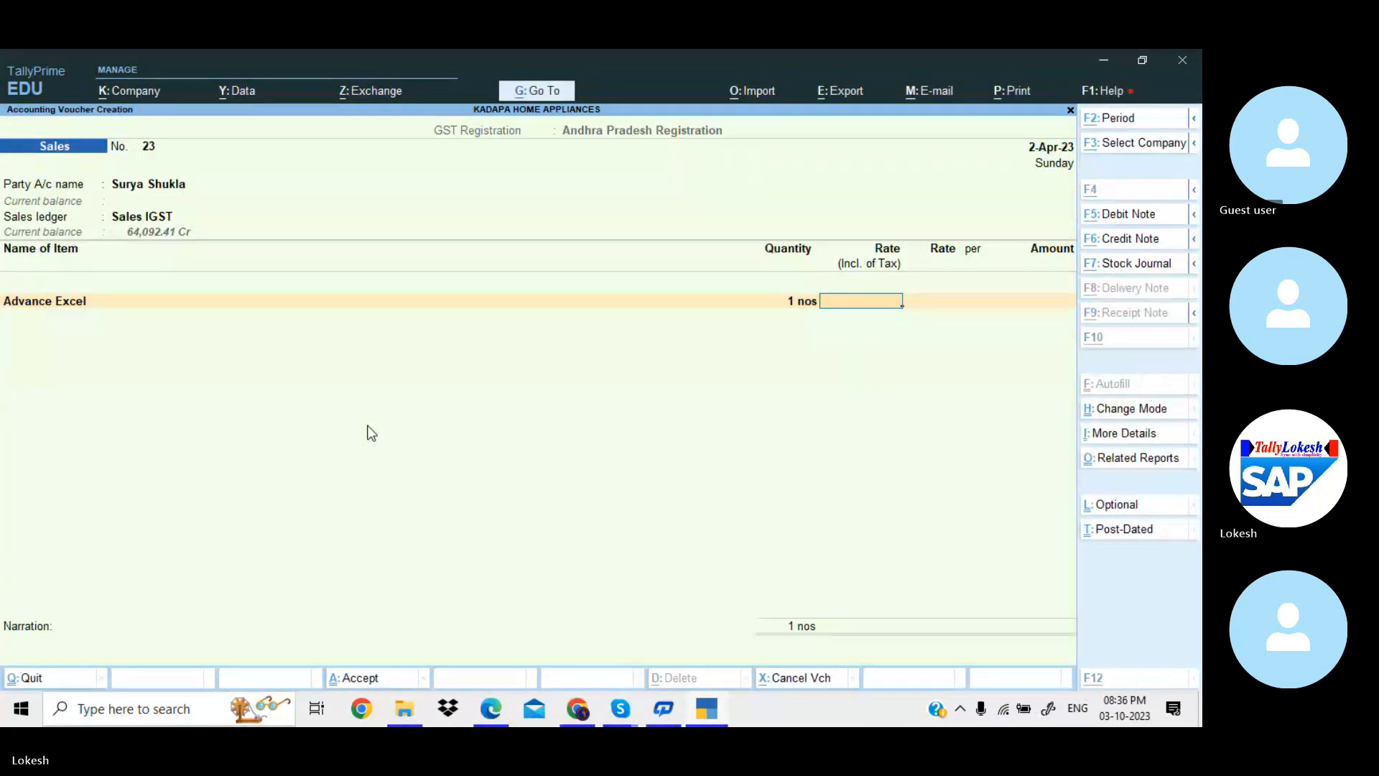
{"action": "key", "text": "alt+Tab"}
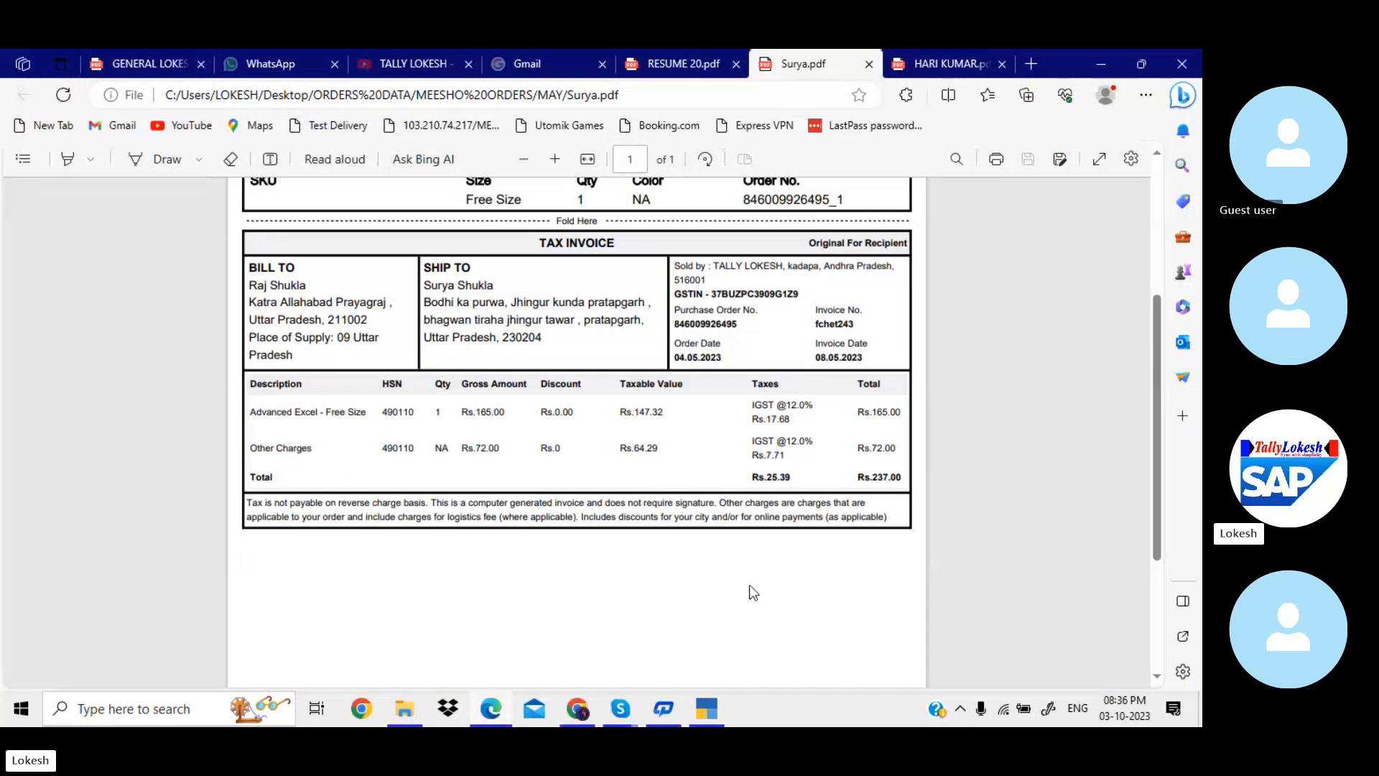
{"action": "key", "text": "alt+Tab"}
{"action": "type", "text": "2"}
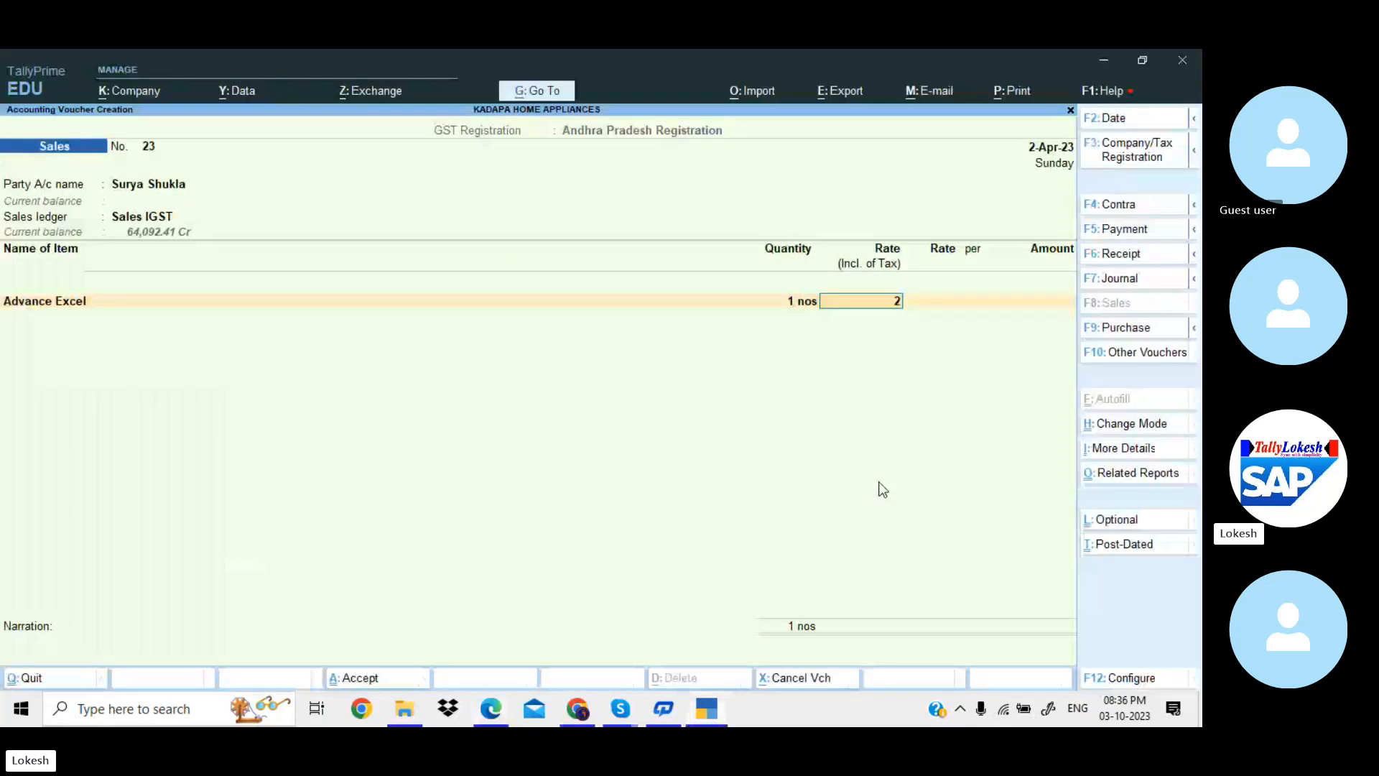
{"action": "type", "text": "37"}
{"action": "key", "text": "Return"}
{"action": "key", "text": "Return"}
{"action": "key", "text": "Return"}
{"action": "key", "text": "Return"}
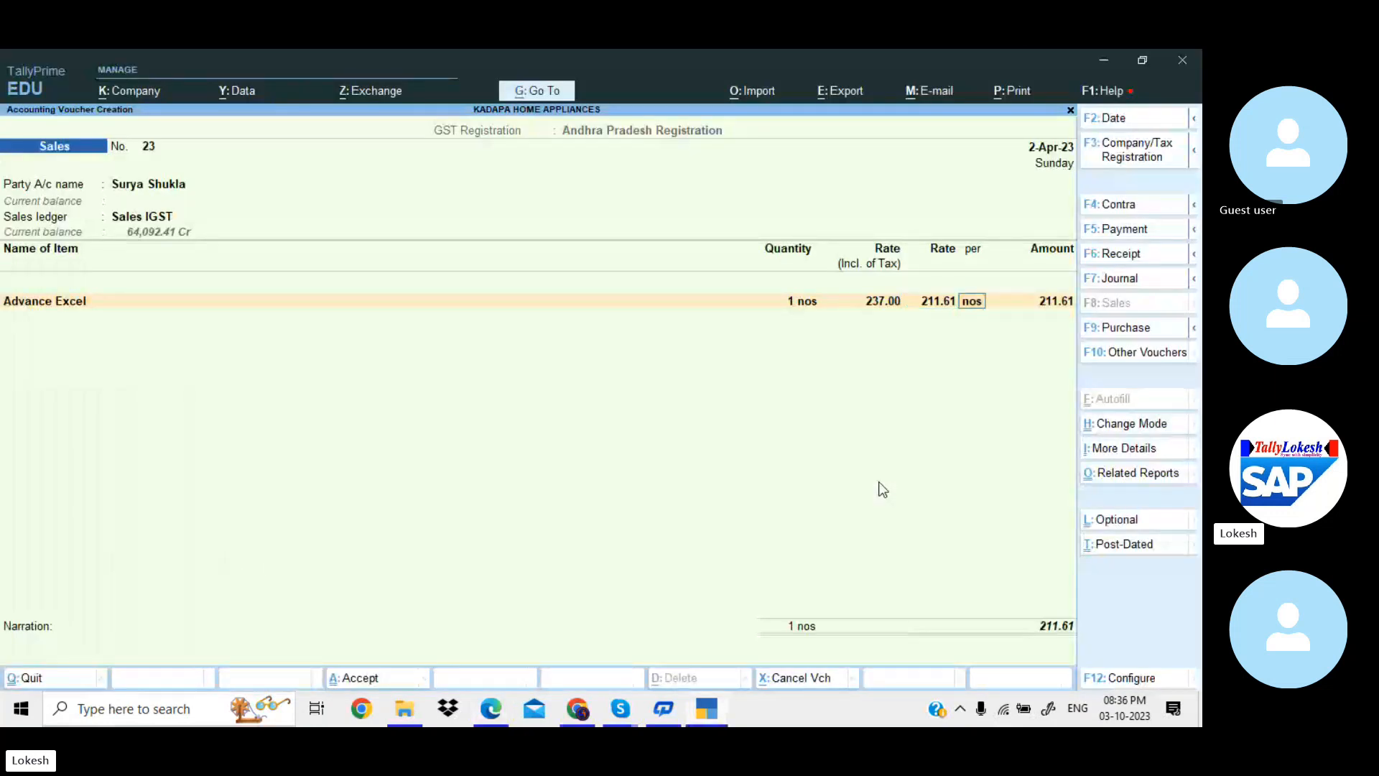
- Add the IGST ledger below the Advance Excel item with its calculated amount and save the sales voucher
{"action": "key", "text": "Return"}
{"action": "type", "text": "ig"}
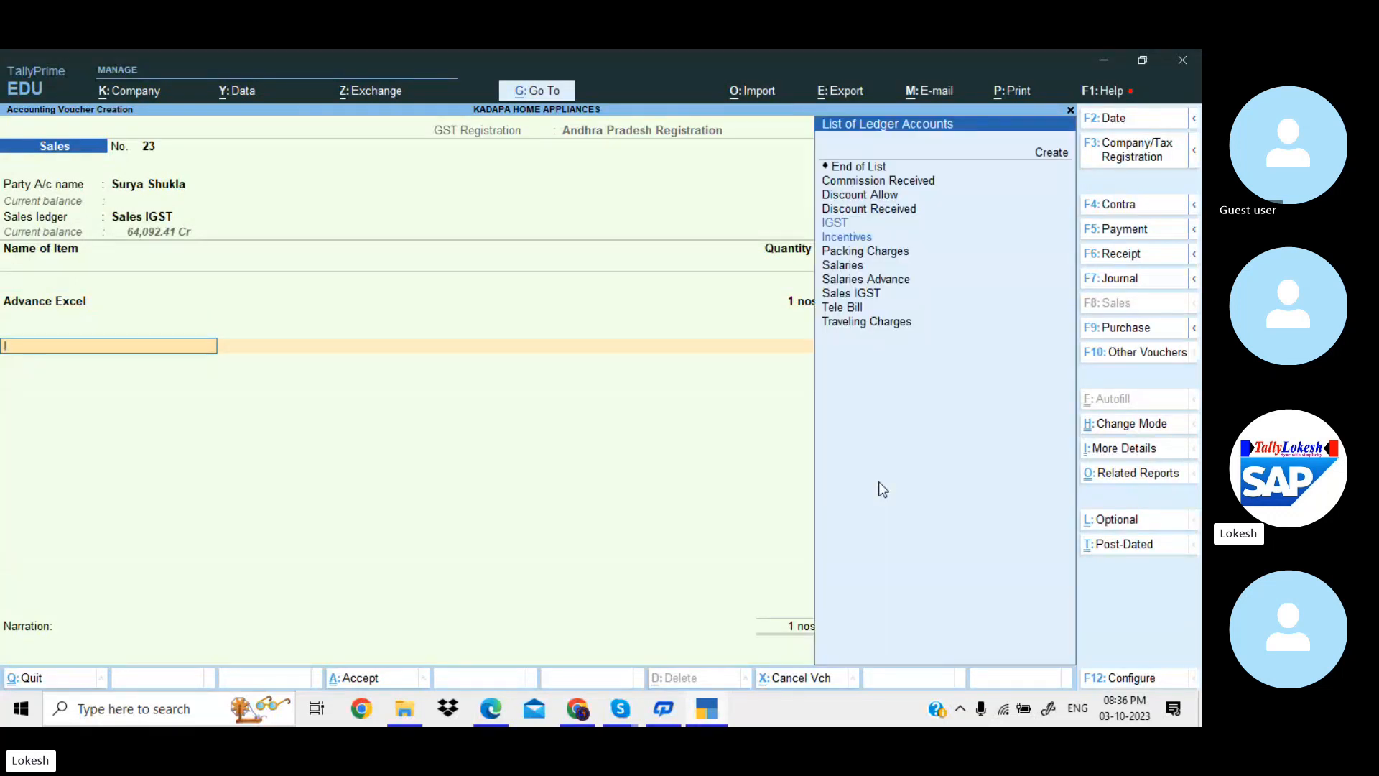
{"action": "key", "text": "Return"}
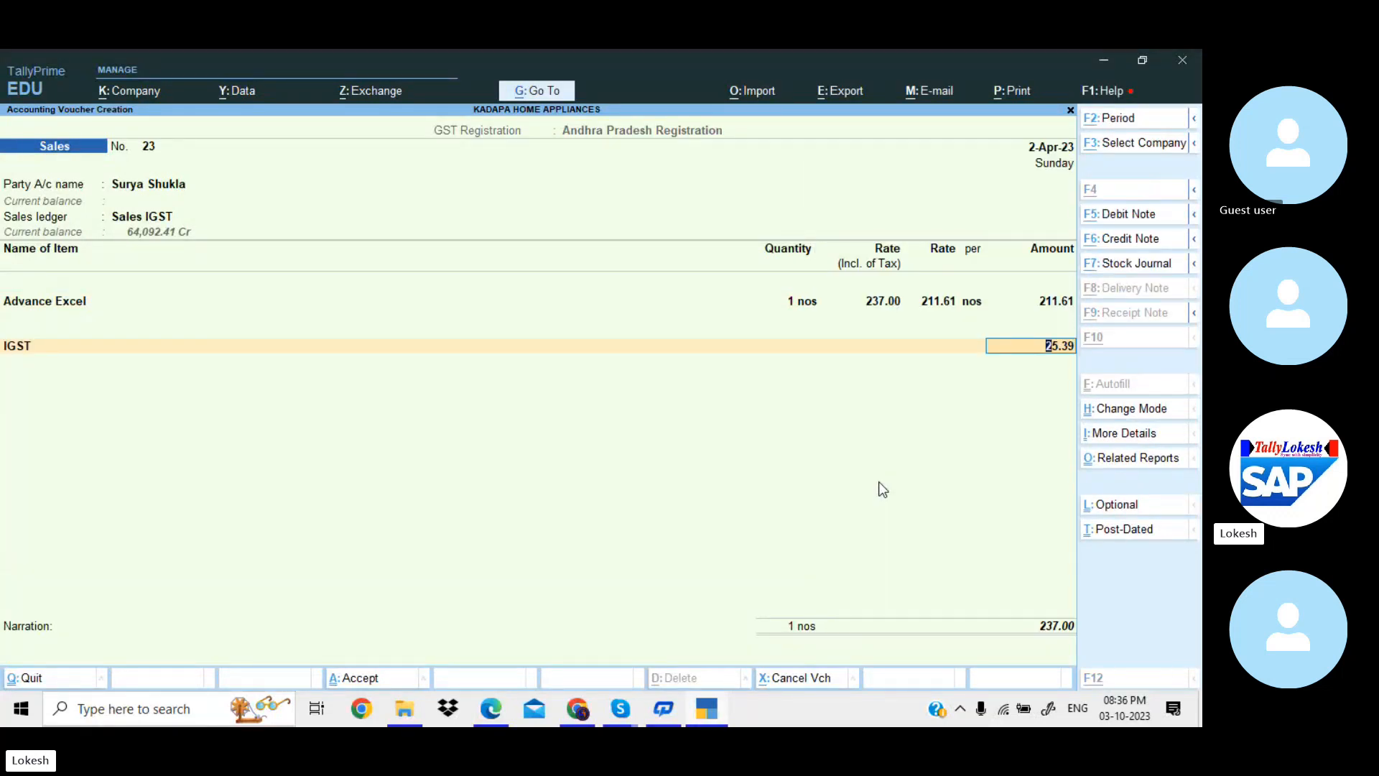
{"action": "key", "text": "alt+Tab"}
{"action": "key", "text": "alt+Tab"}
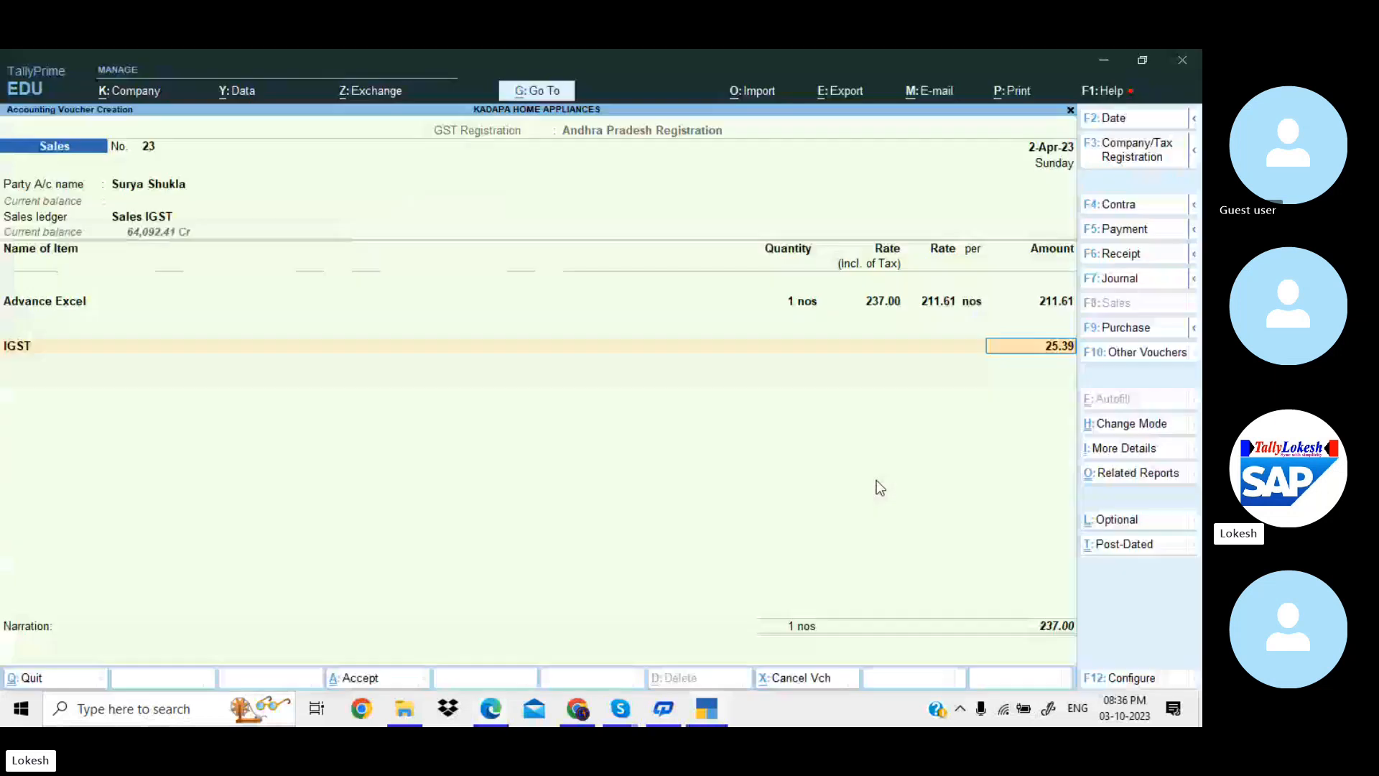
{"action": "key", "text": "Return"}
{"action": "key", "text": "Return"}
{"action": "key", "text": "Return"}
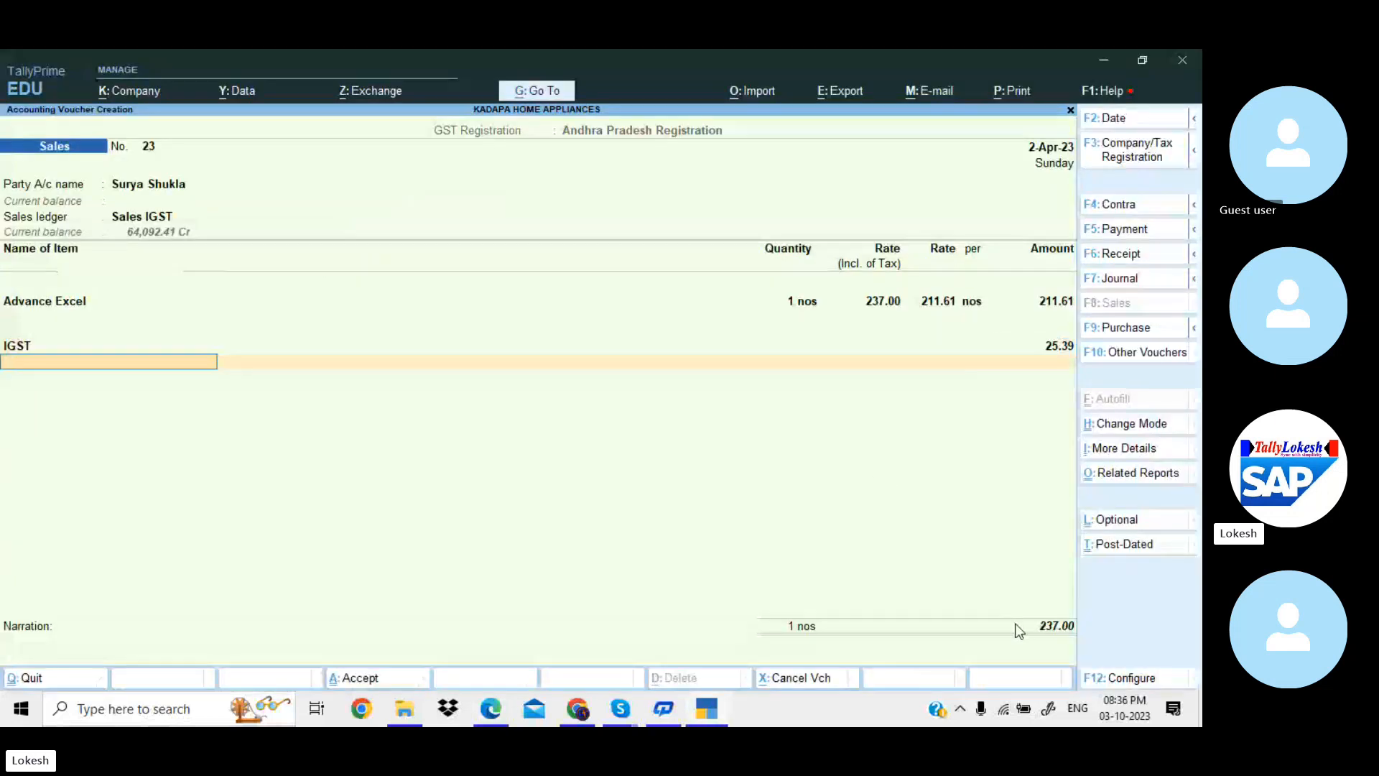
{"action": "key", "text": "Return"}
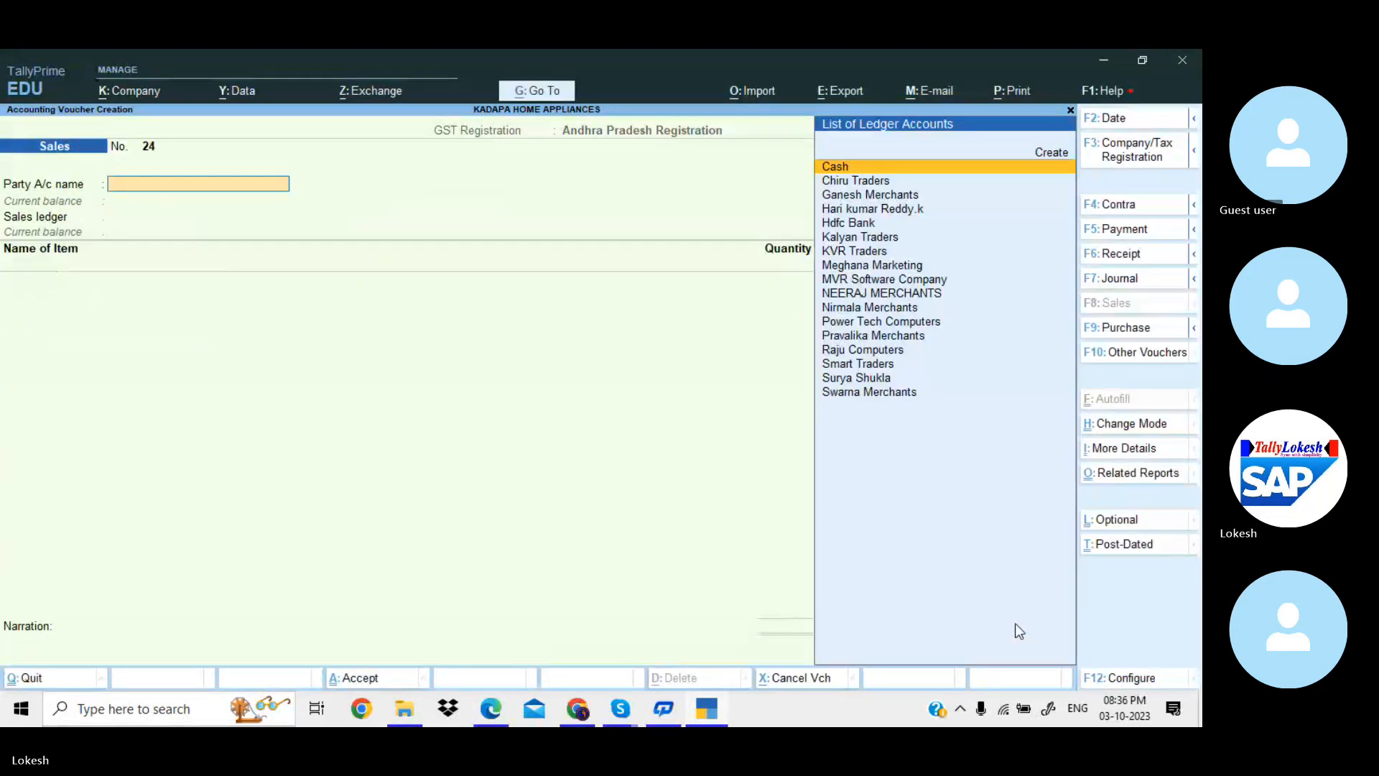
- Switch to Surya.pdf in the browser and review the invoice's HSN code, item description, IGST rate and customer address details
{"action": "key", "text": "alt+Tab"}
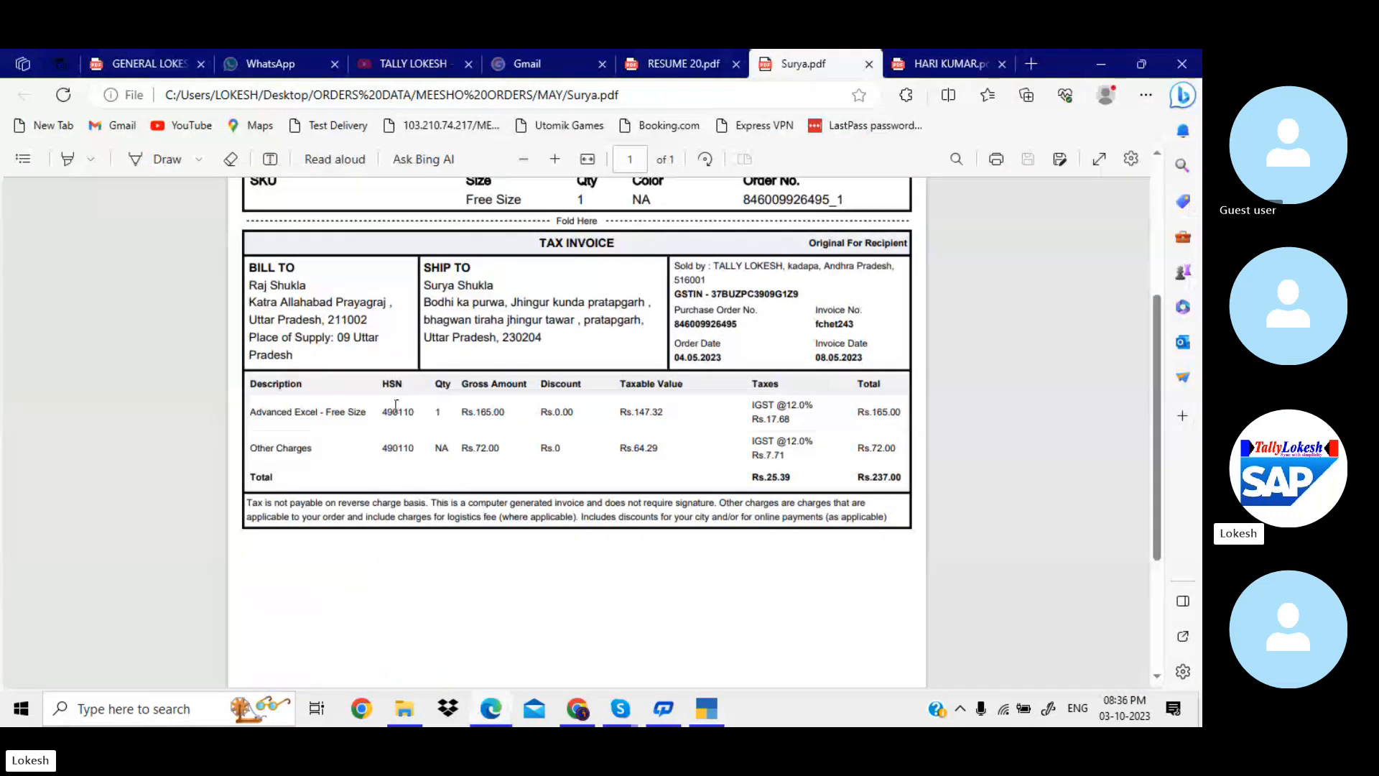
{"action": "left_click_drag", "start_coordinate": [380, 412], "coordinate": [415, 413]}
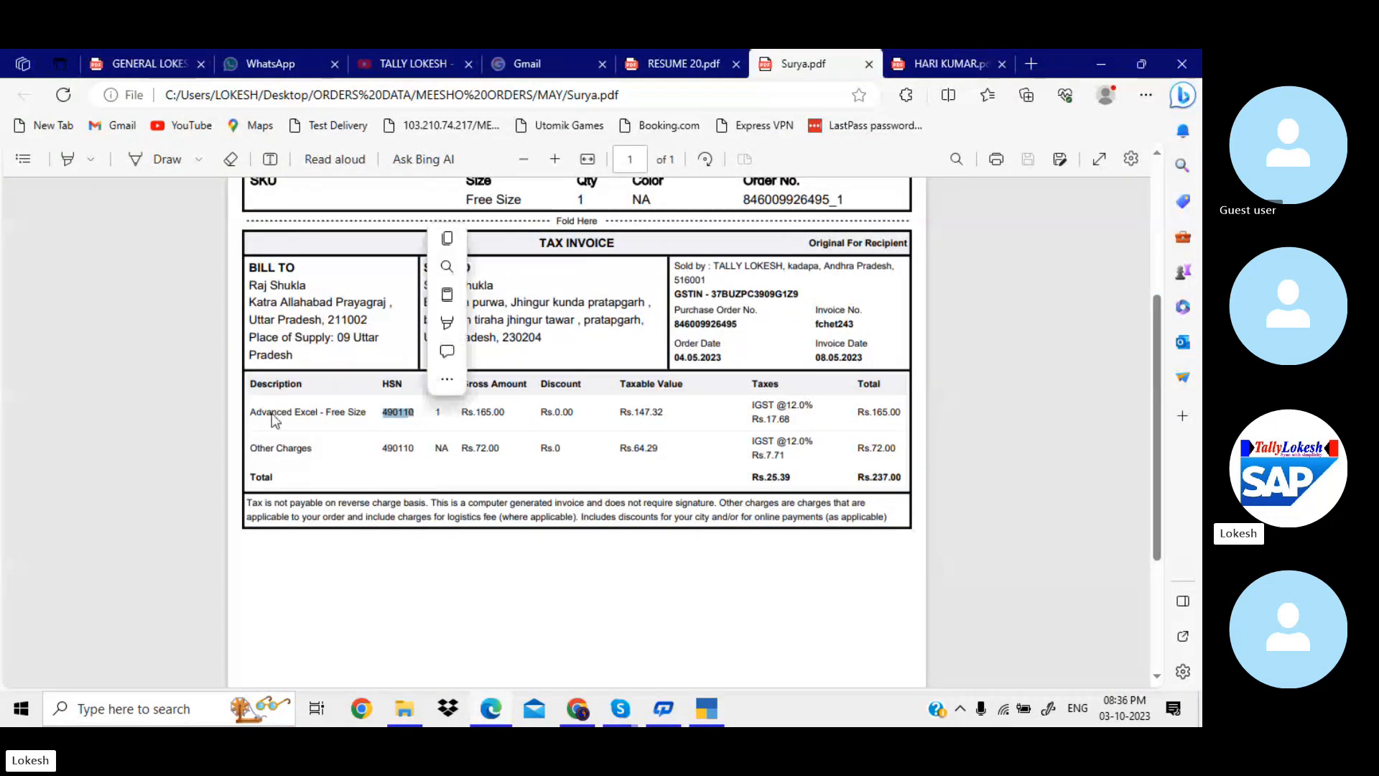
{"action": "left_click_drag", "start_coordinate": [251, 412], "coordinate": [329, 411]}
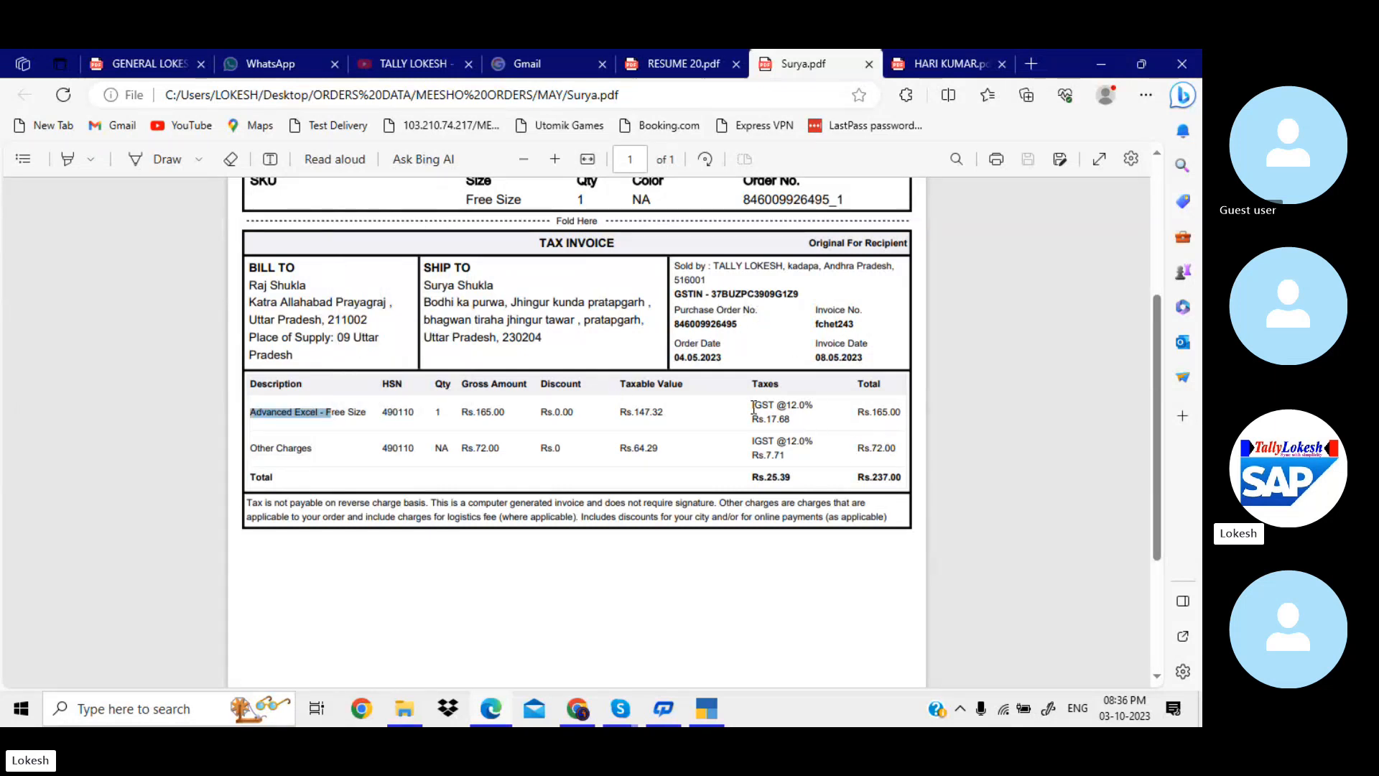
{"action": "left_click_drag", "start_coordinate": [753, 405], "coordinate": [814, 408]}
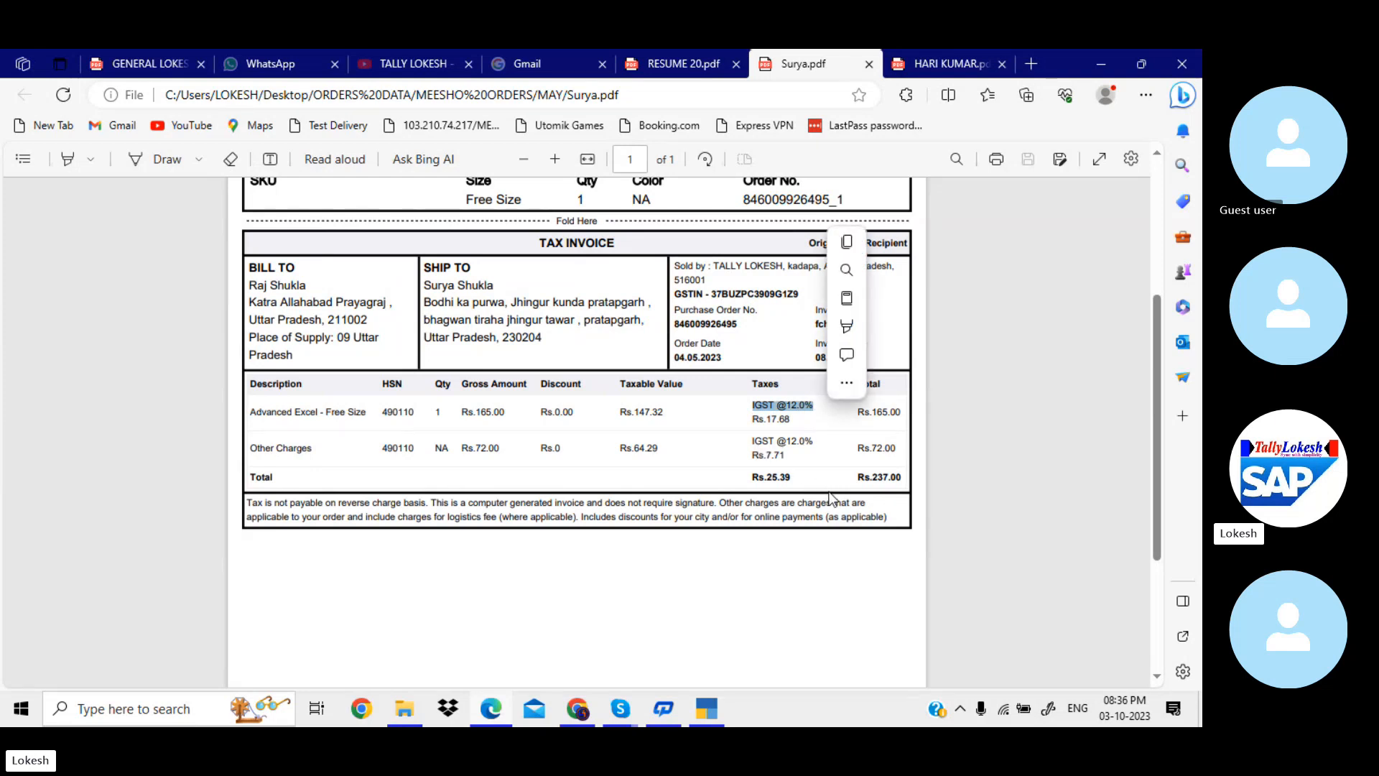
{"action": "left_click_drag", "start_coordinate": [1155, 343], "coordinate": [1162, 149]}
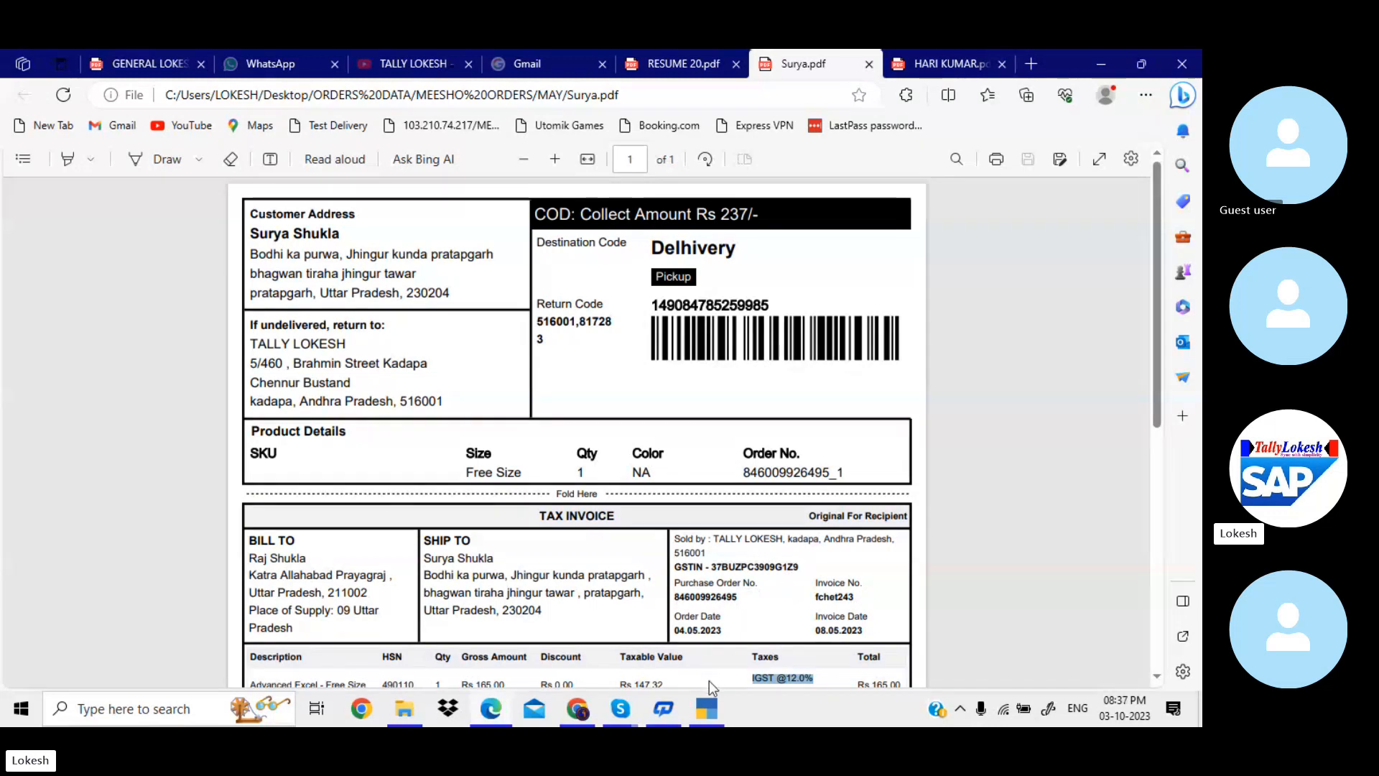
- Return to TallyPrime, leave the blank sales voucher and open the Day Book
{"action": "left_click", "coordinate": [702, 718]}
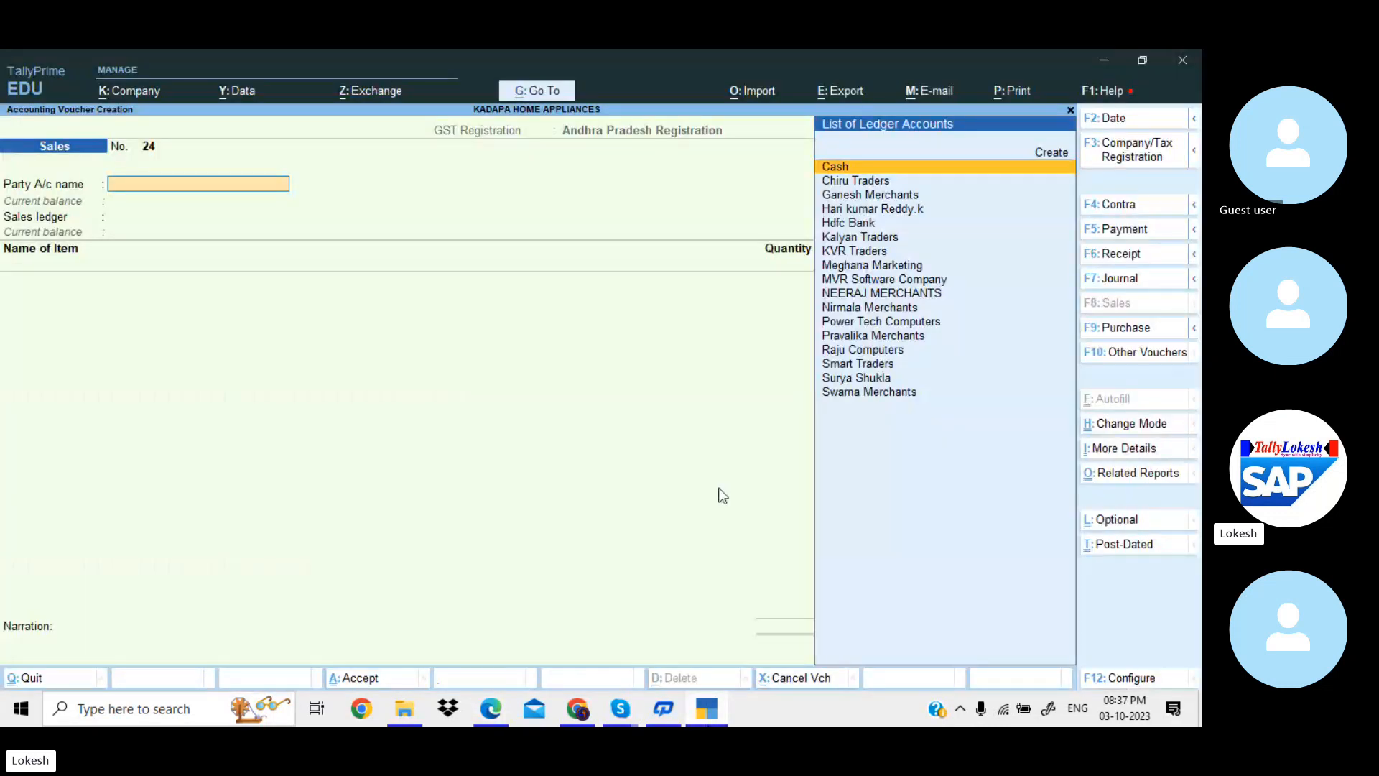
{"action": "key", "text": "Escape"}
{"action": "key", "text": "Down"}
{"action": "key", "text": "Return"}
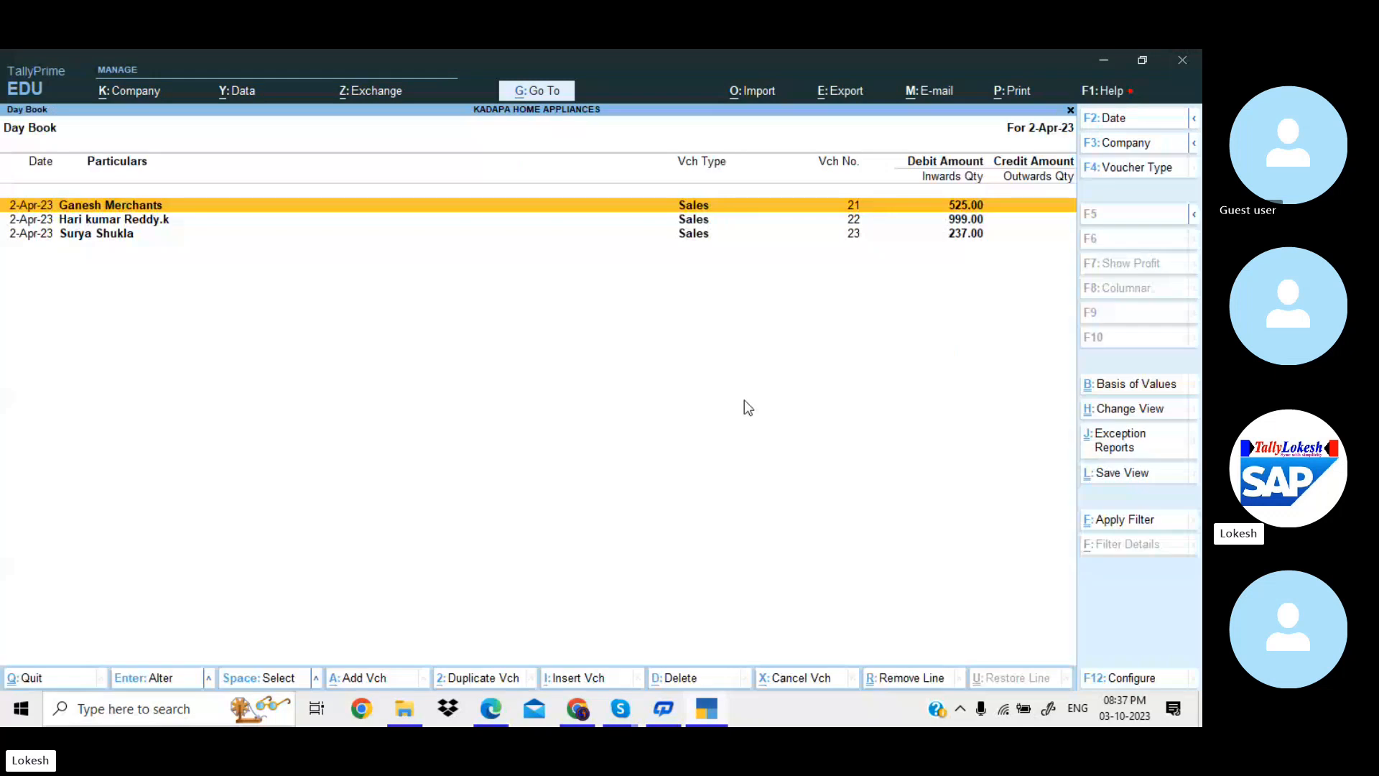
- Preview sales voucher no. 21 as a Tax Invoice, examine it zoomed in, and return to the Gateway of Tally
{"action": "key", "text": "Return"}
{"action": "key", "text": "alt+p"}
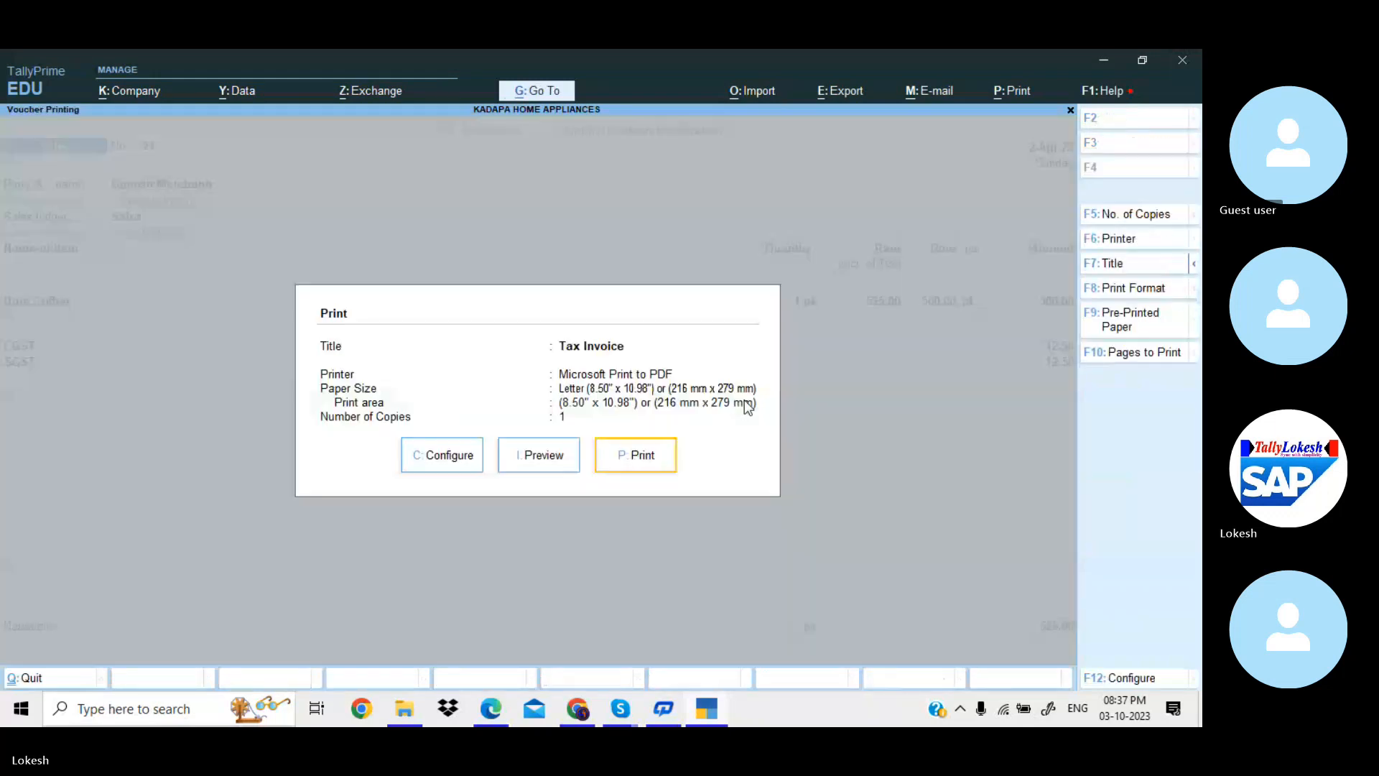
{"action": "key", "text": "i"}
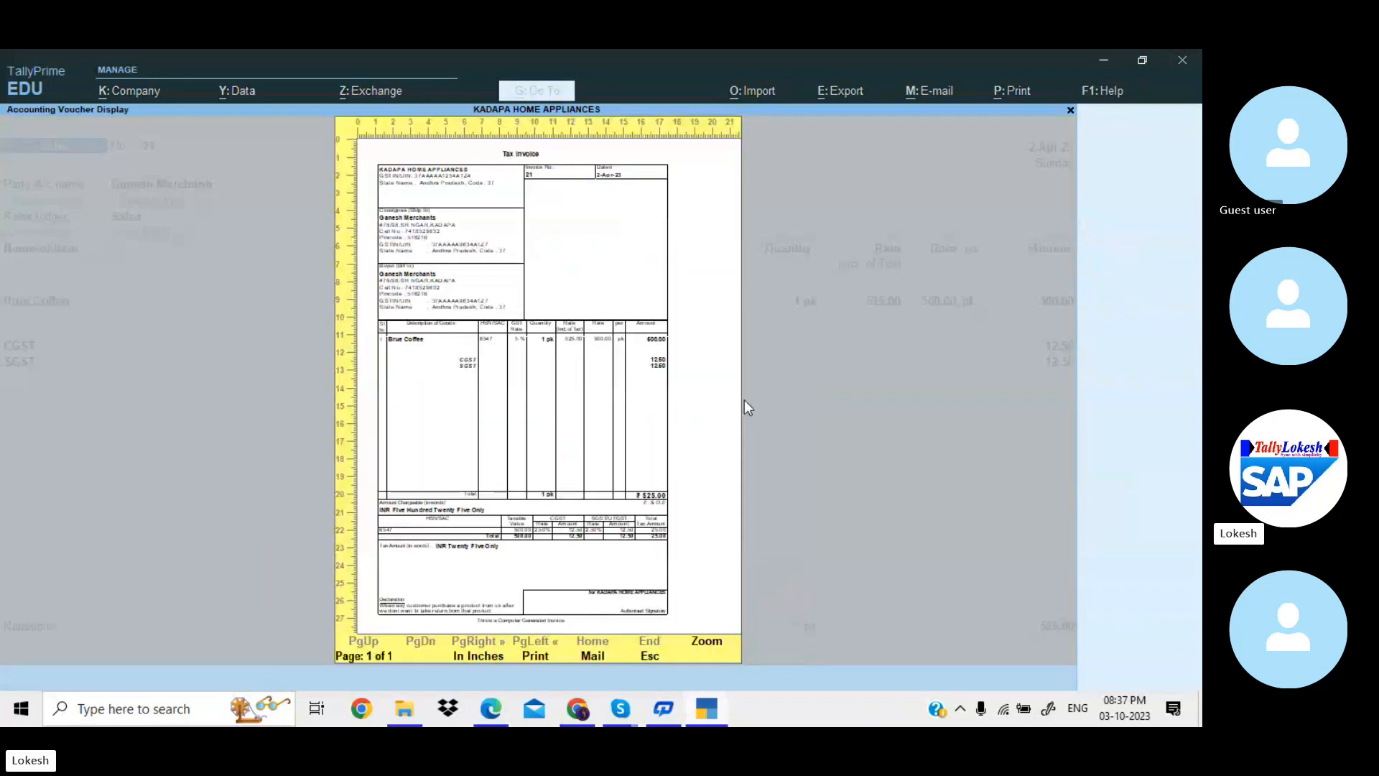
{"action": "key", "text": "alt+z"}
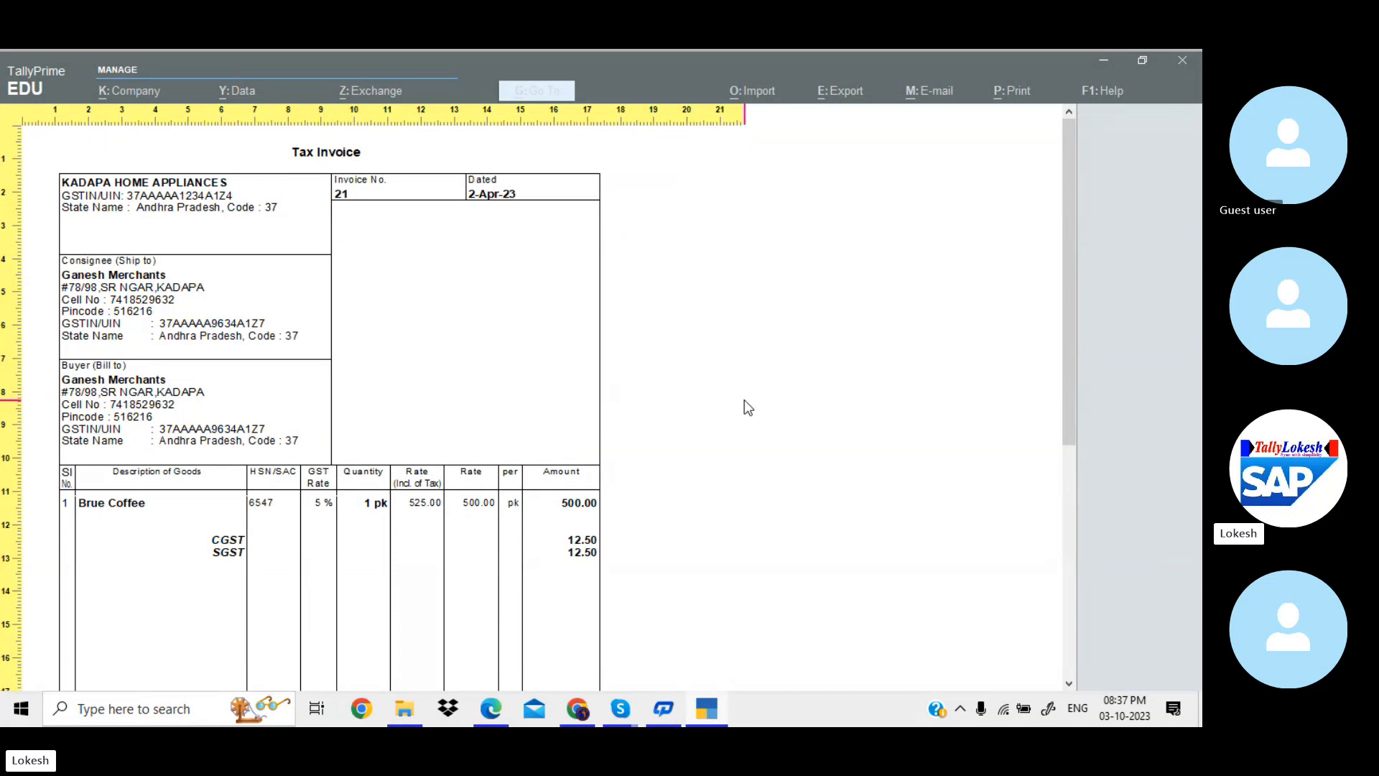
{"action": "scroll", "coordinate": [745, 401], "scroll_direction": "down", "scroll_amount": 5}
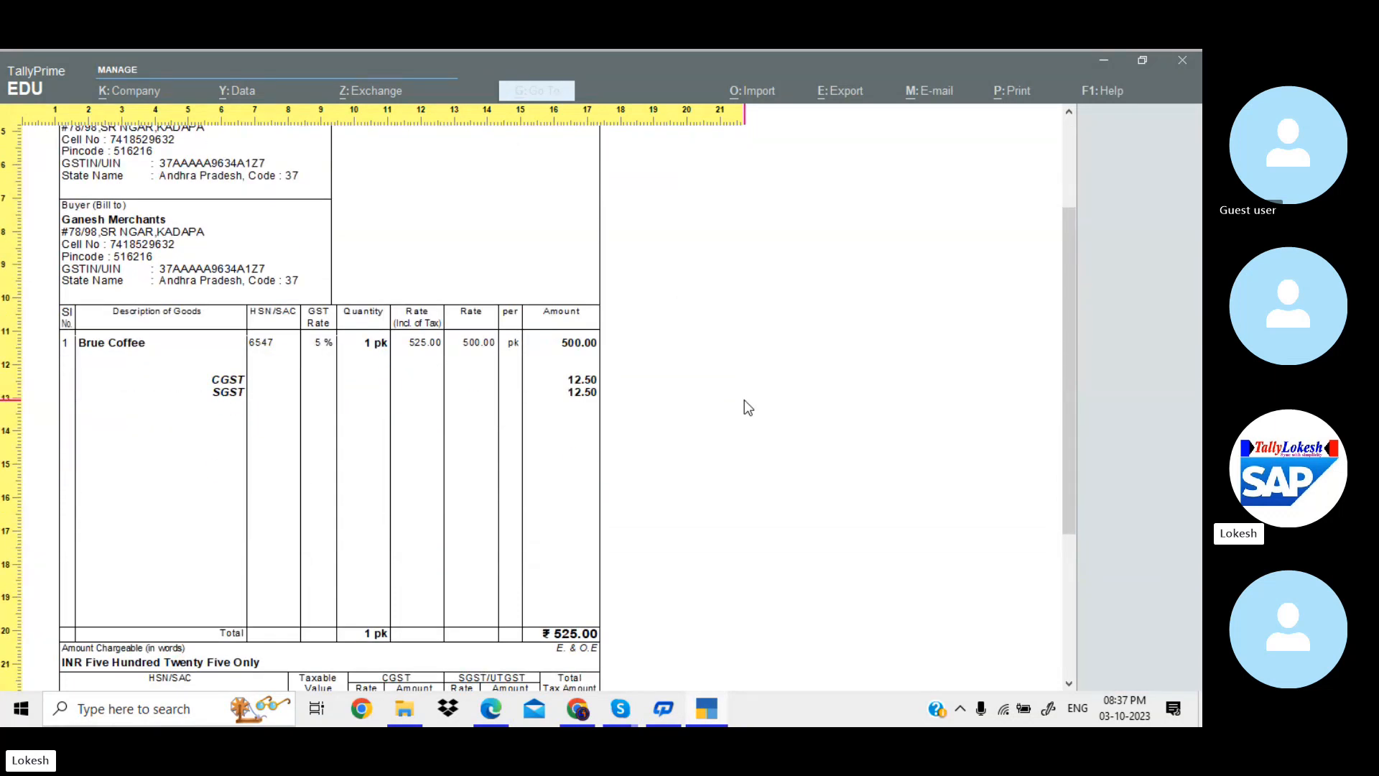
{"action": "key", "text": "Escape"}
{"action": "key", "text": "Escape"}
{"action": "key", "text": "Escape"}
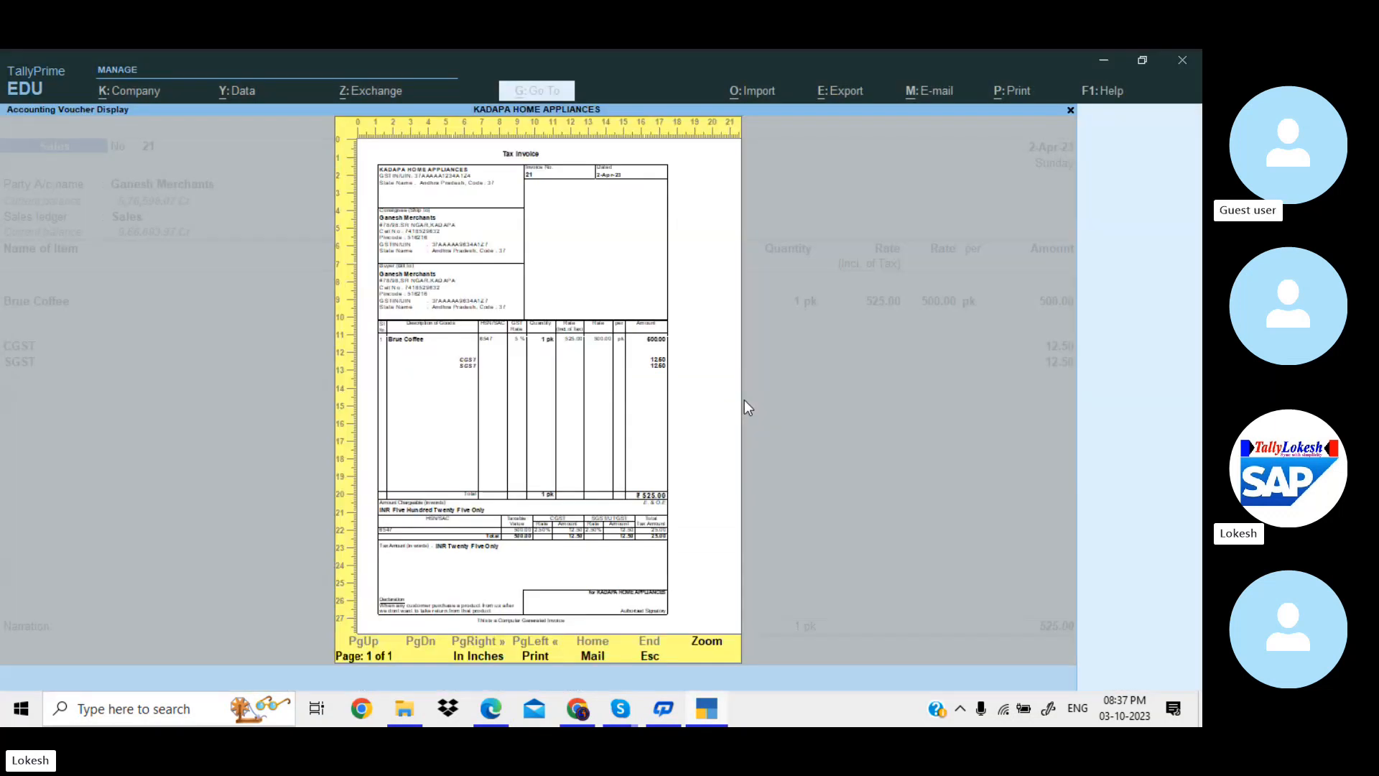
{"action": "key", "text": "Escape"}
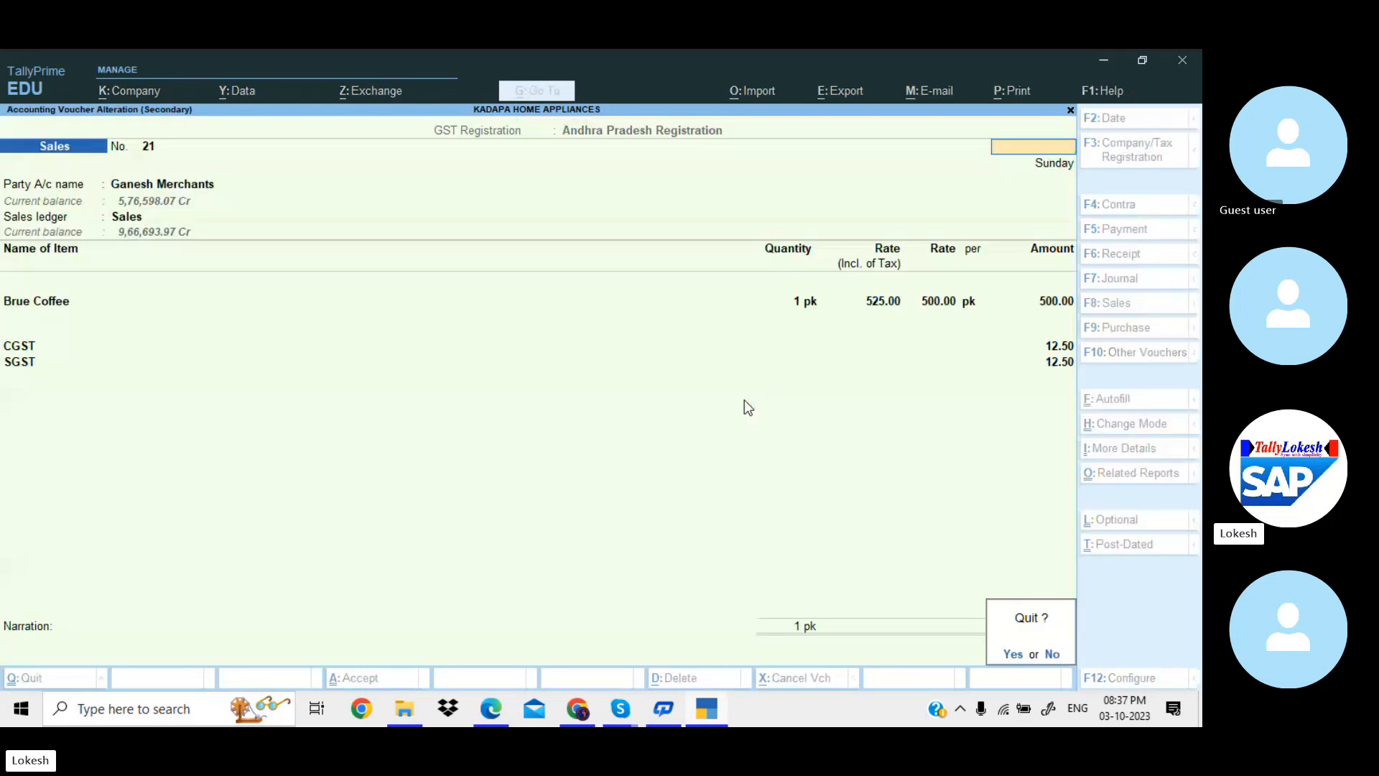
{"action": "key", "text": "y"}
{"action": "key", "text": "Escape"}
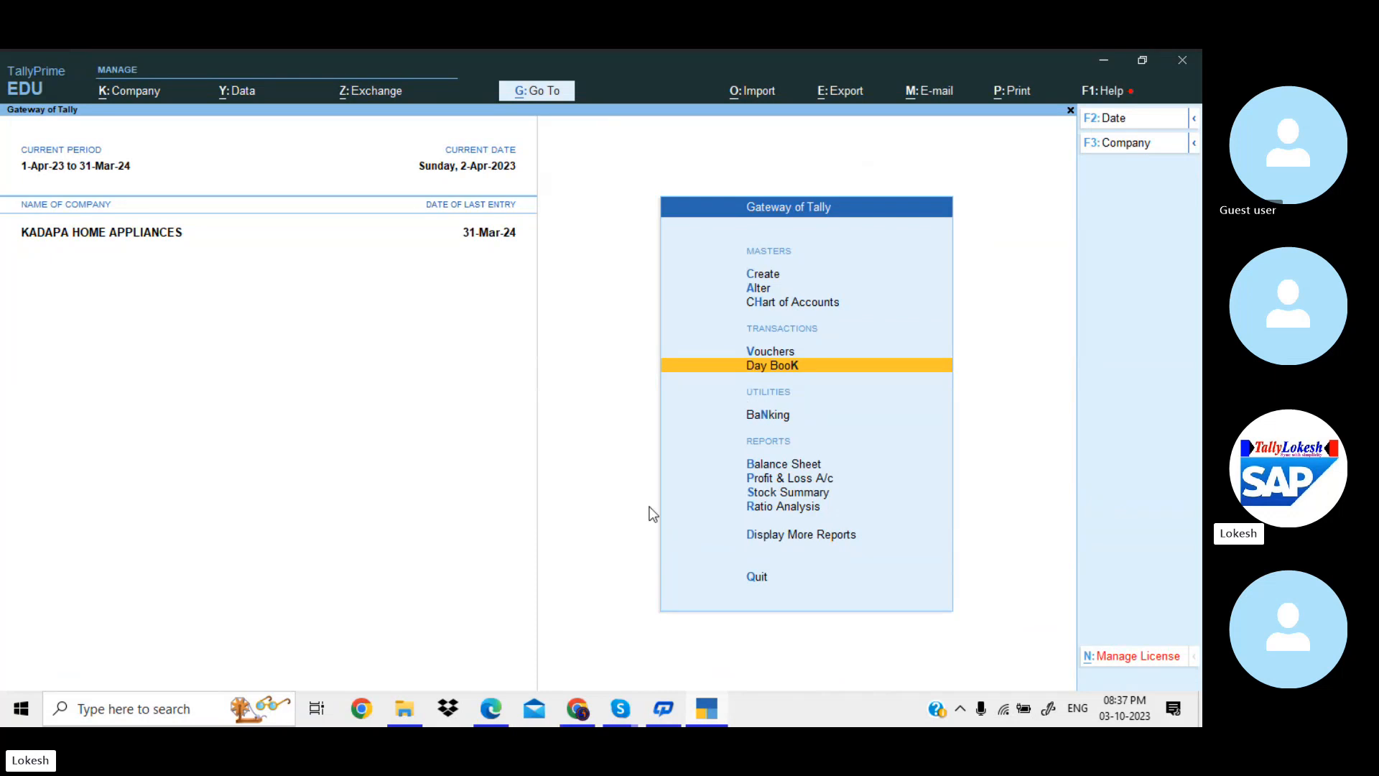
{"action": "mouse_move", "coordinate": [622, 714]}
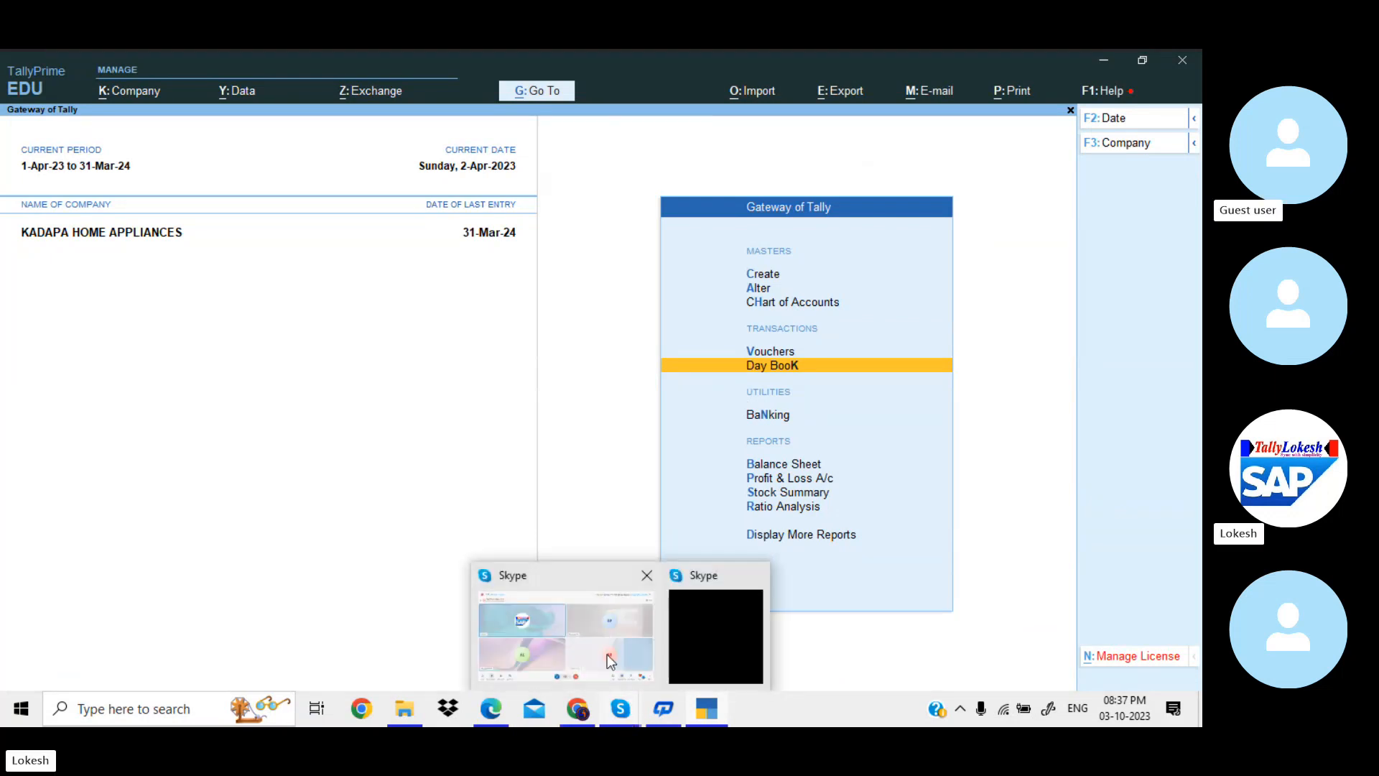
{"action": "left_click", "coordinate": [599, 623]}
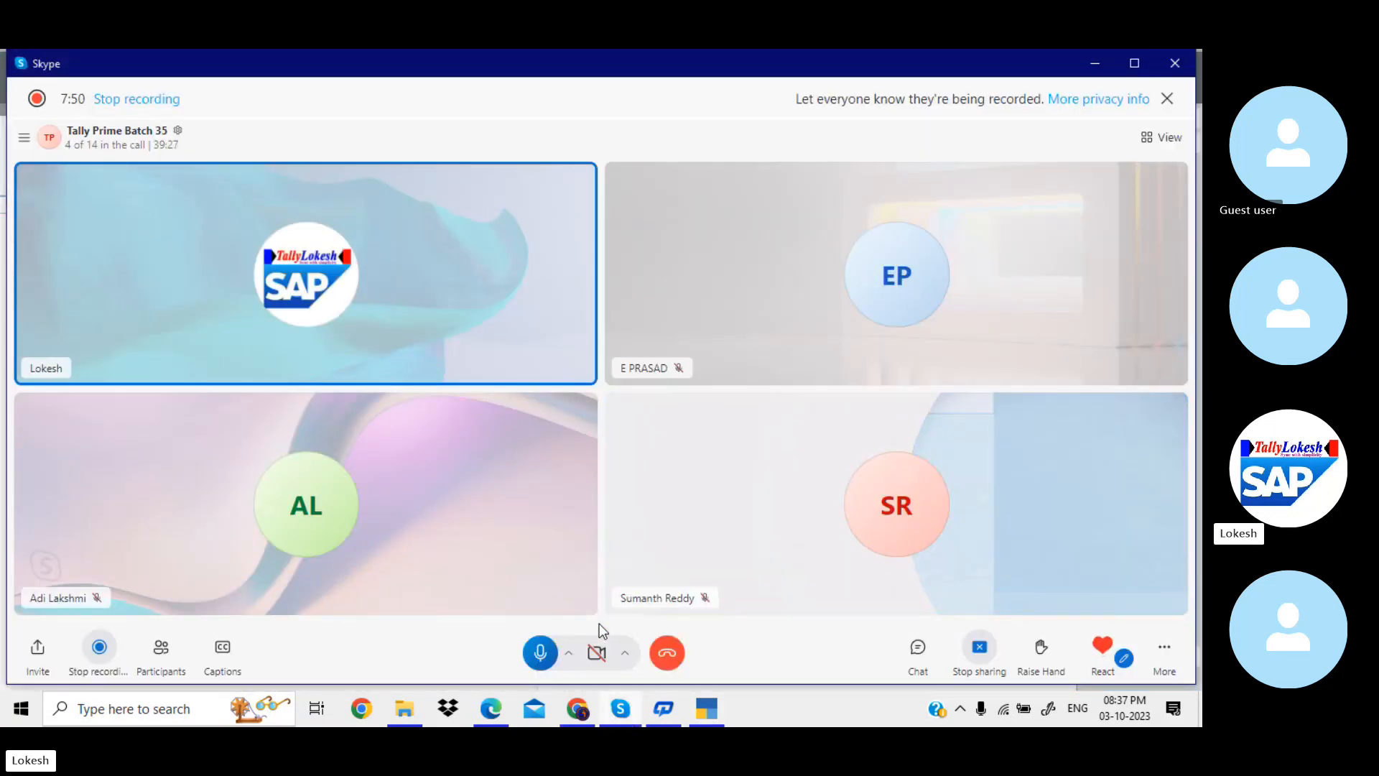